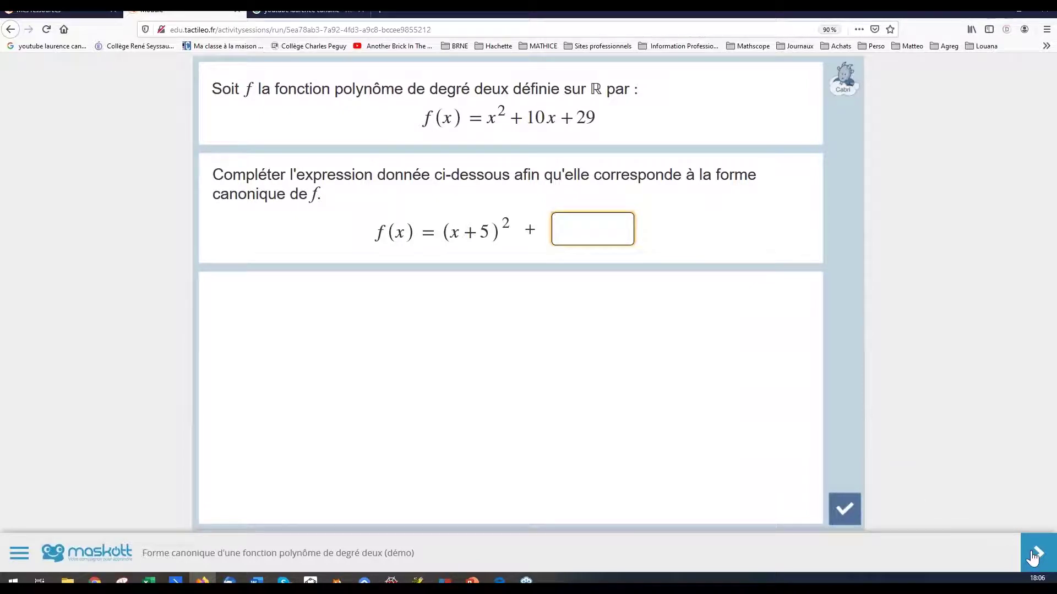
# Advance to the parabola exercise, enter 1 as the canonical form of f, and submit that answer twice.
pyautogui.click(1035, 554)
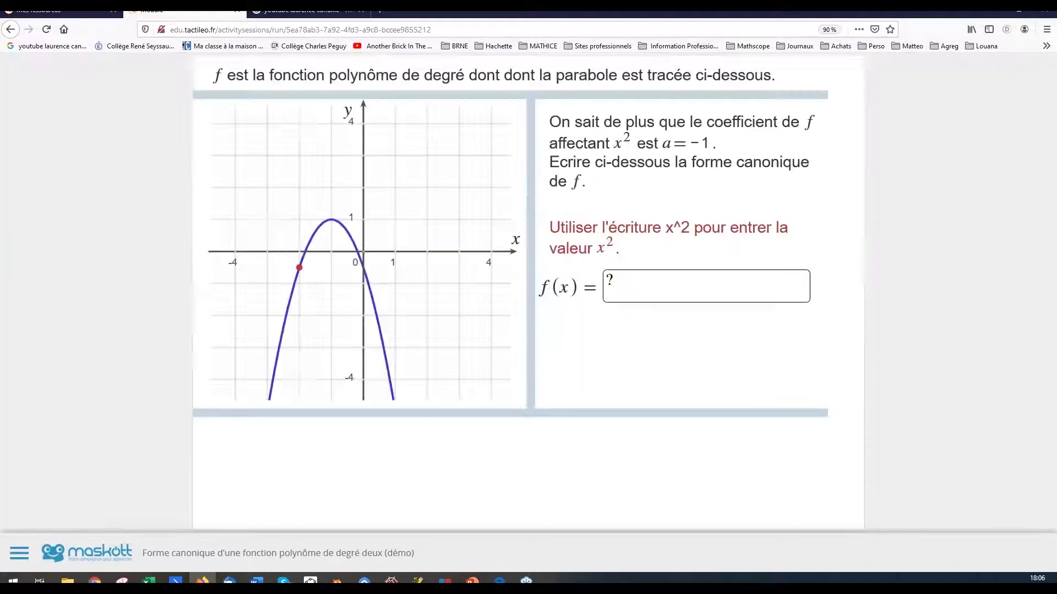
pyautogui.click(652, 291)
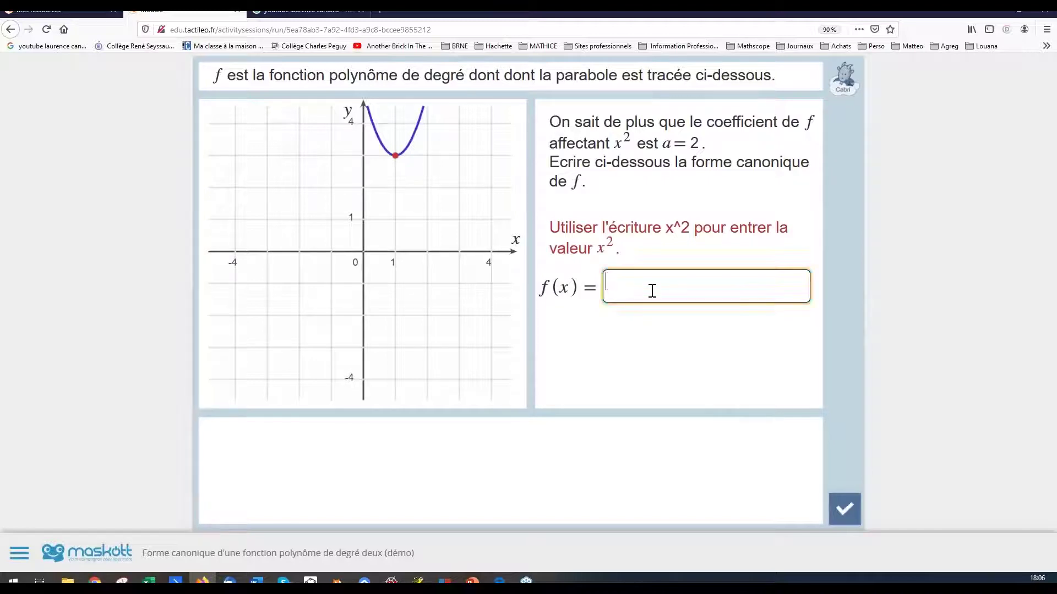
pyautogui.write('1')
pyautogui.click(847, 508)
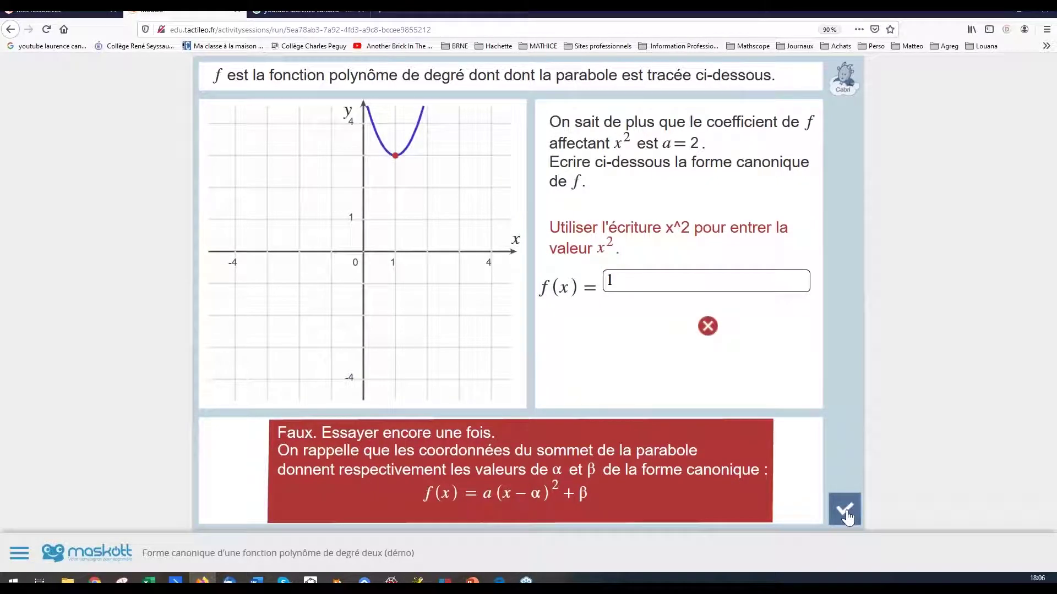
pyautogui.click(846, 512)
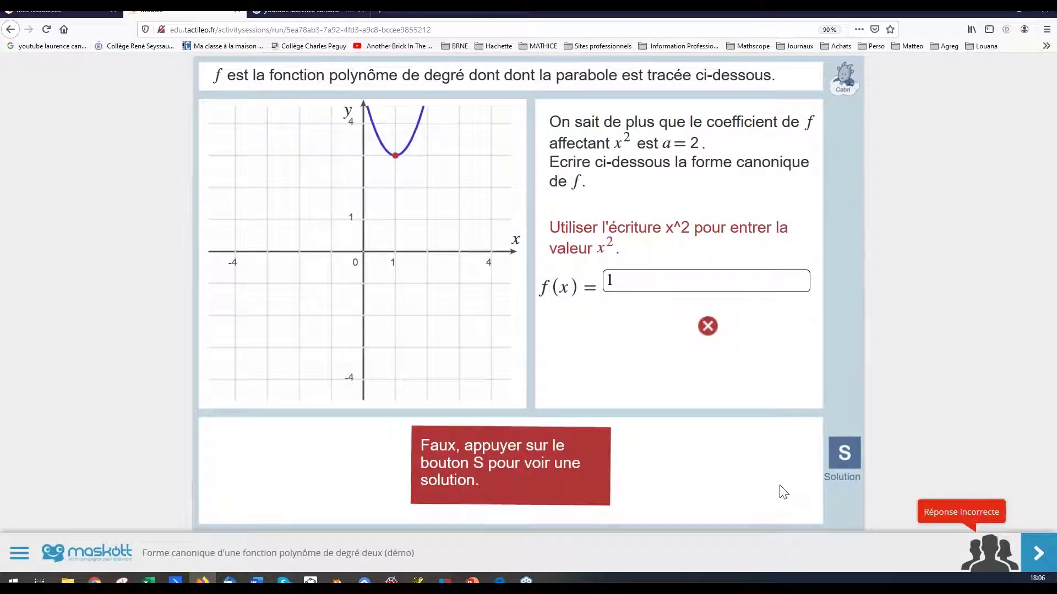
# Skip the remaining module pages, including the canonical form video, and review the detailed results table.
pyautogui.click(1034, 558)
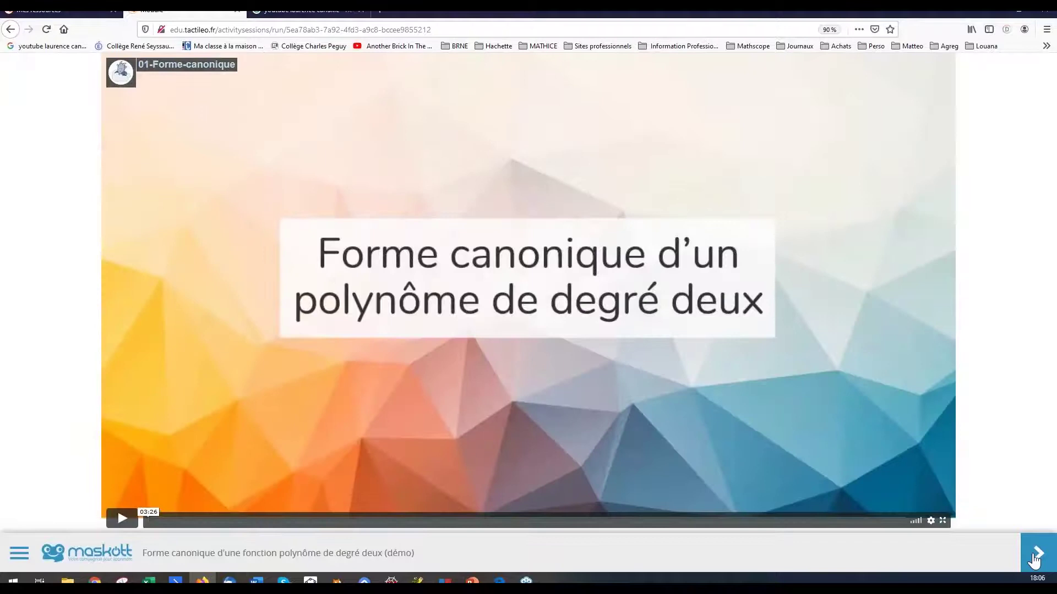
pyautogui.click(1033, 558)
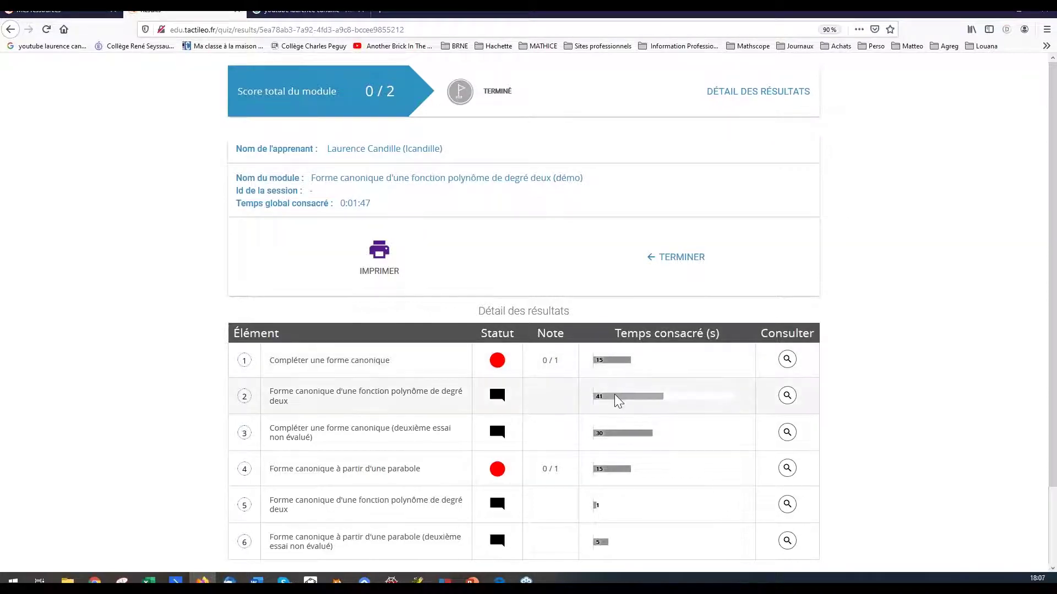
pyautogui.scroll(-2, 618, 400)
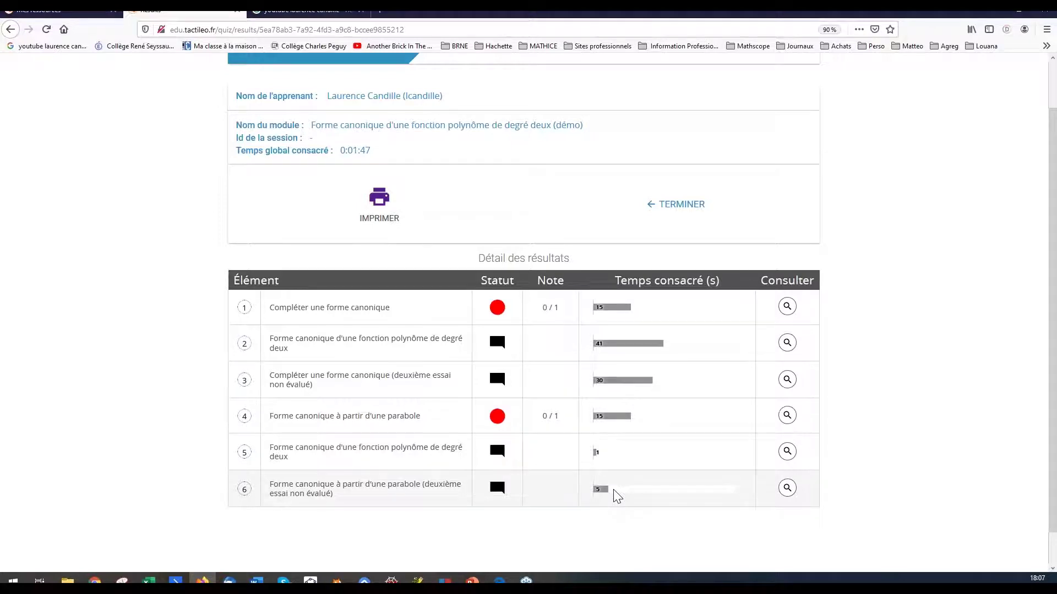
# Leave the results preview, open the module "Courbes représentatives d'une fonction (démo)" for editing, and preview its first element with cookies accepted.
pyautogui.click(236, 11)
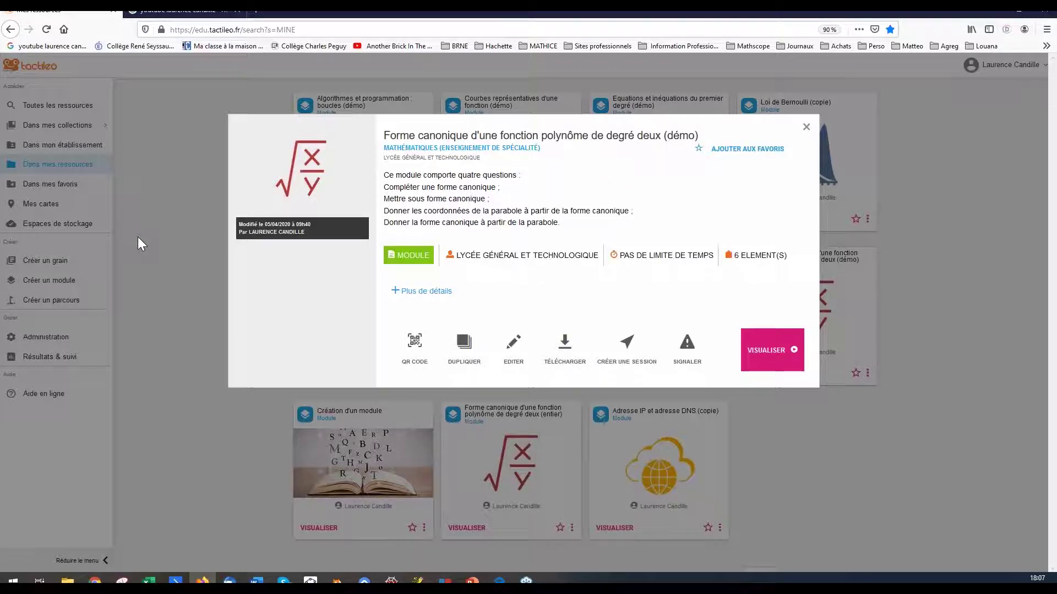
pyautogui.click(807, 128)
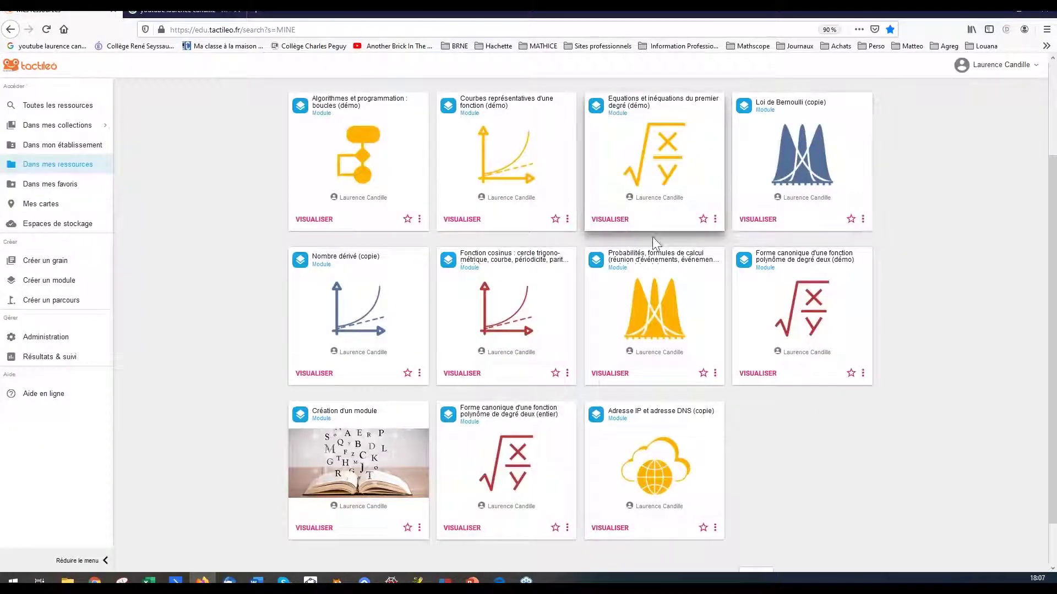
pyautogui.click(532, 168)
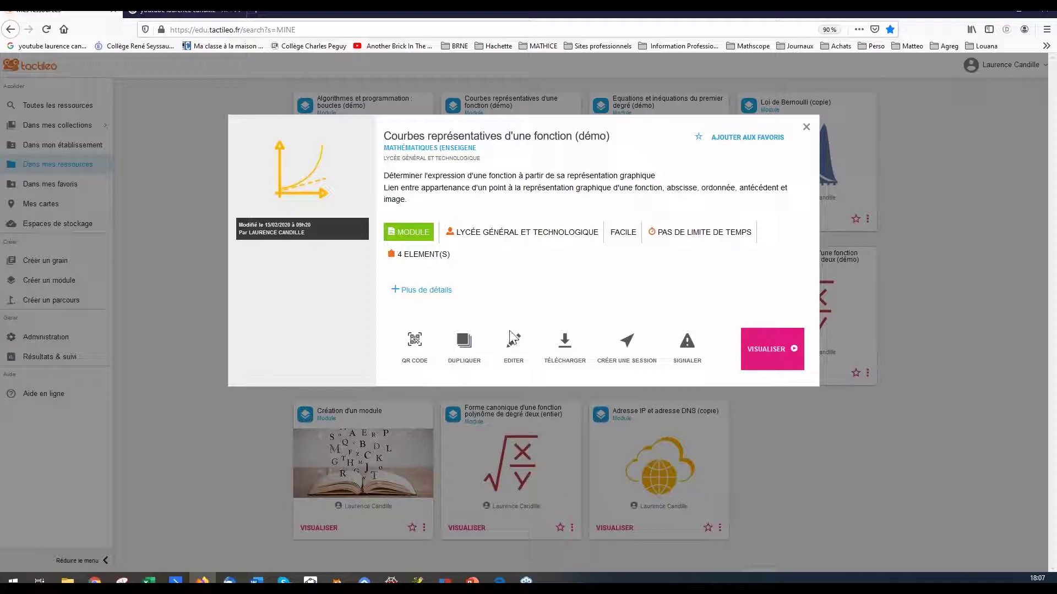
pyautogui.click(512, 350)
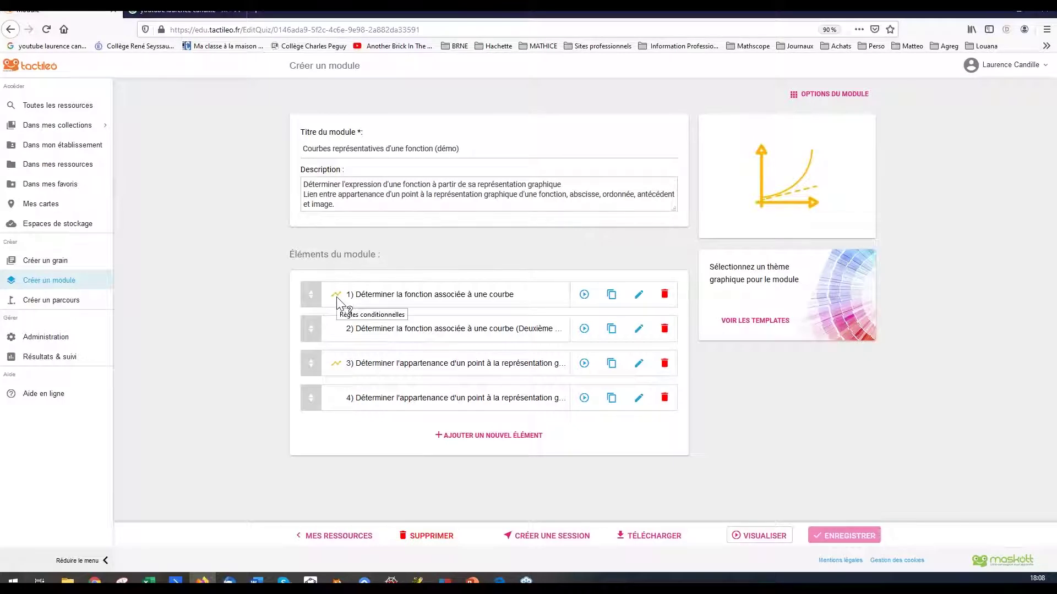
pyautogui.click(584, 295)
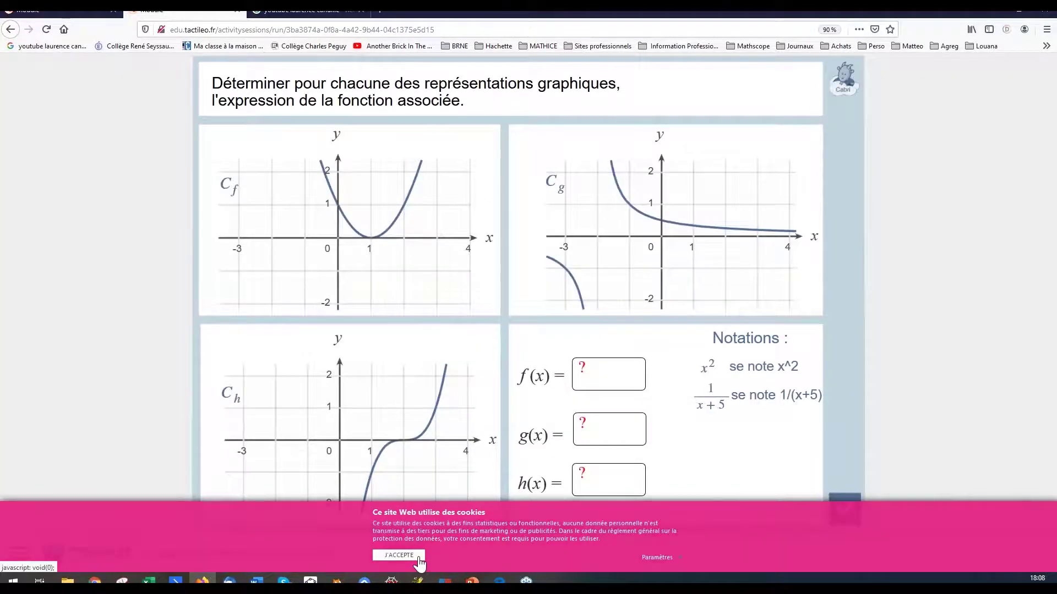
pyautogui.click(419, 558)
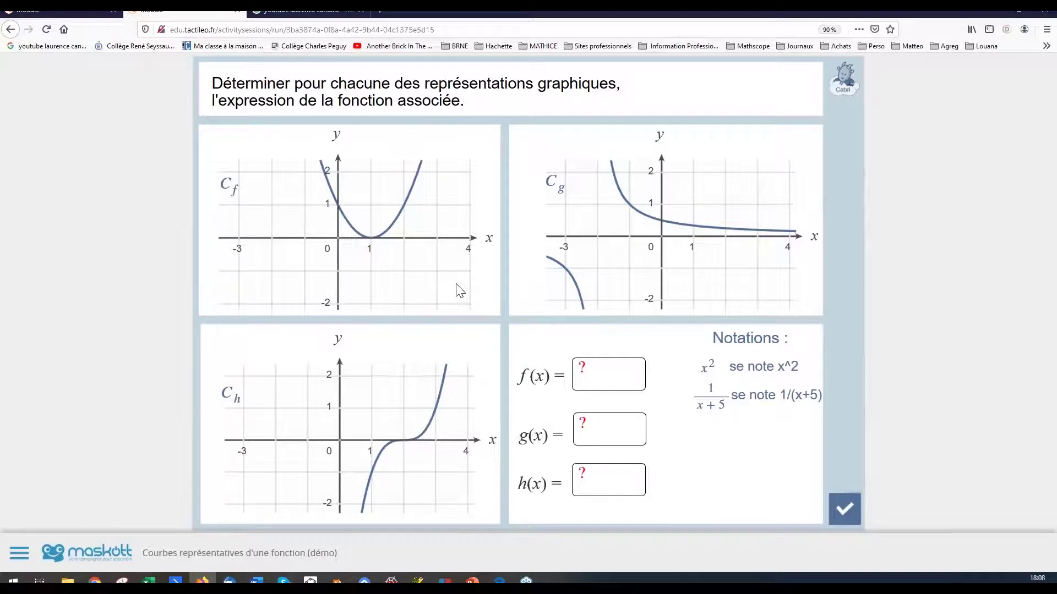
# Enter 1 as the expression for f(x), g(x) and h(x), and submit the answers for checking.
pyautogui.click(593, 381)
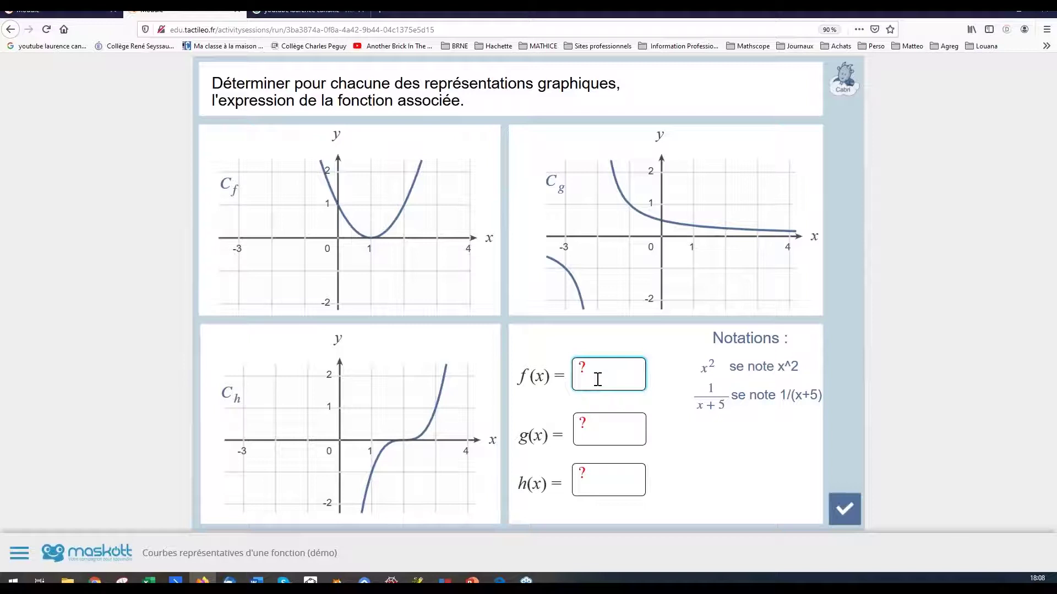
pyautogui.write('1')
pyautogui.click(590, 429)
pyautogui.click(590, 429)
pyautogui.write('1')
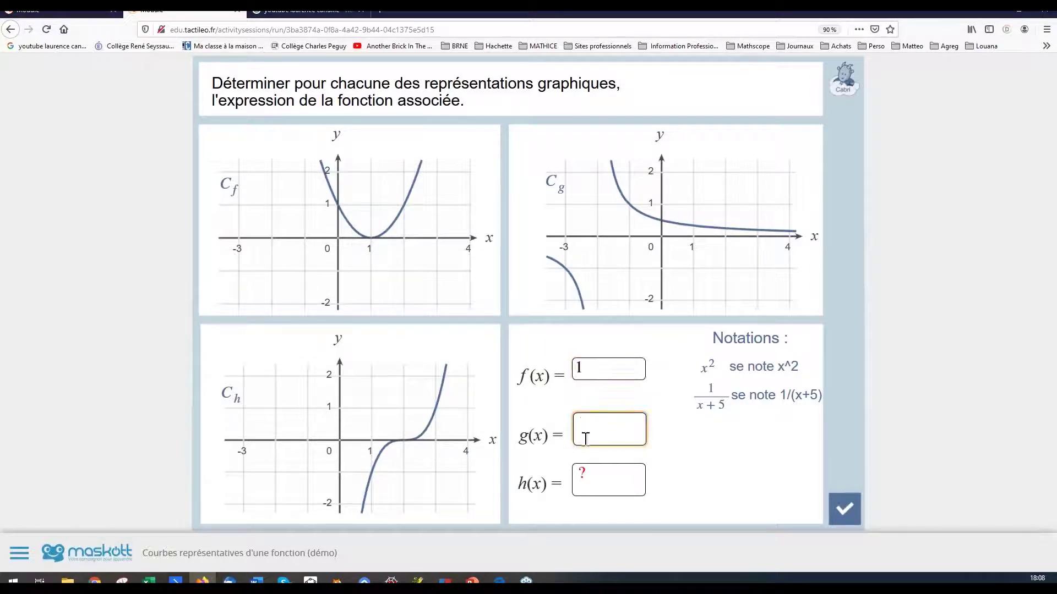
pyautogui.click(608, 480)
pyautogui.write('1')
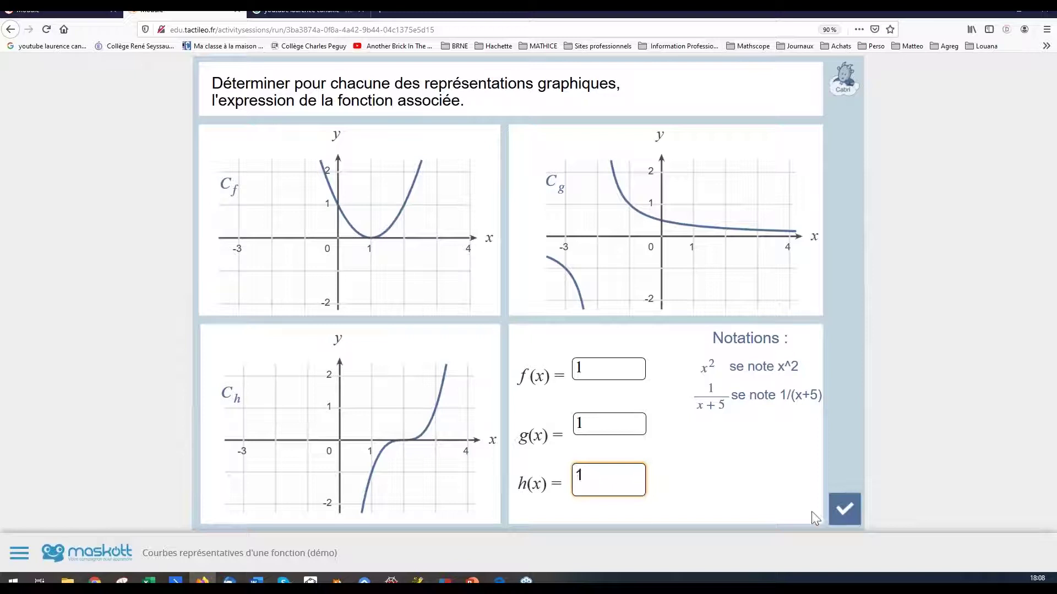
pyautogui.click(844, 510)
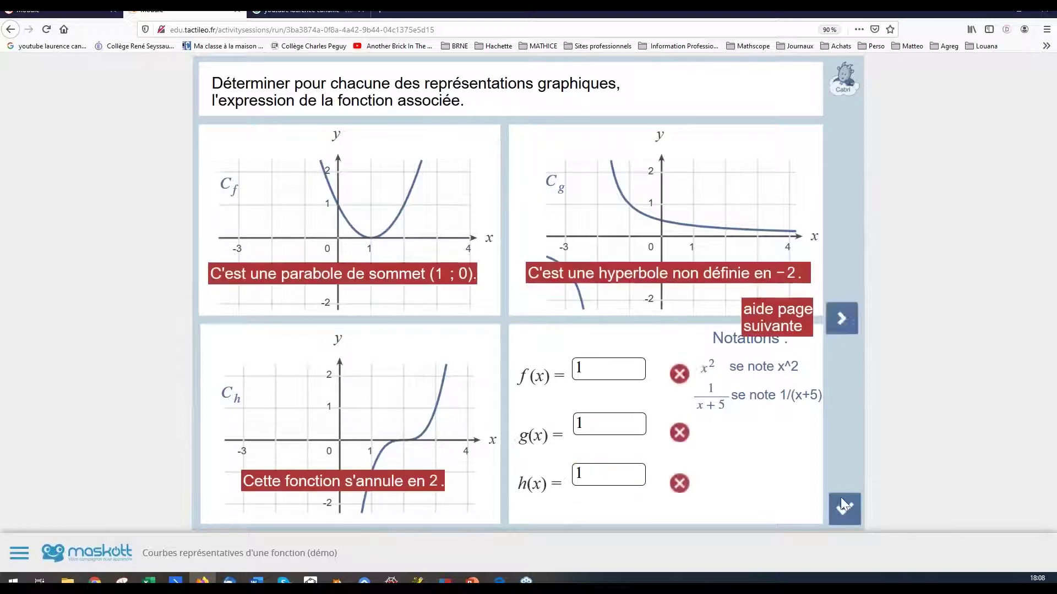
# Open the exercise's help page and try the parabola's slider from -3 up to 3, leaving it at 1.
pyautogui.click(840, 320)
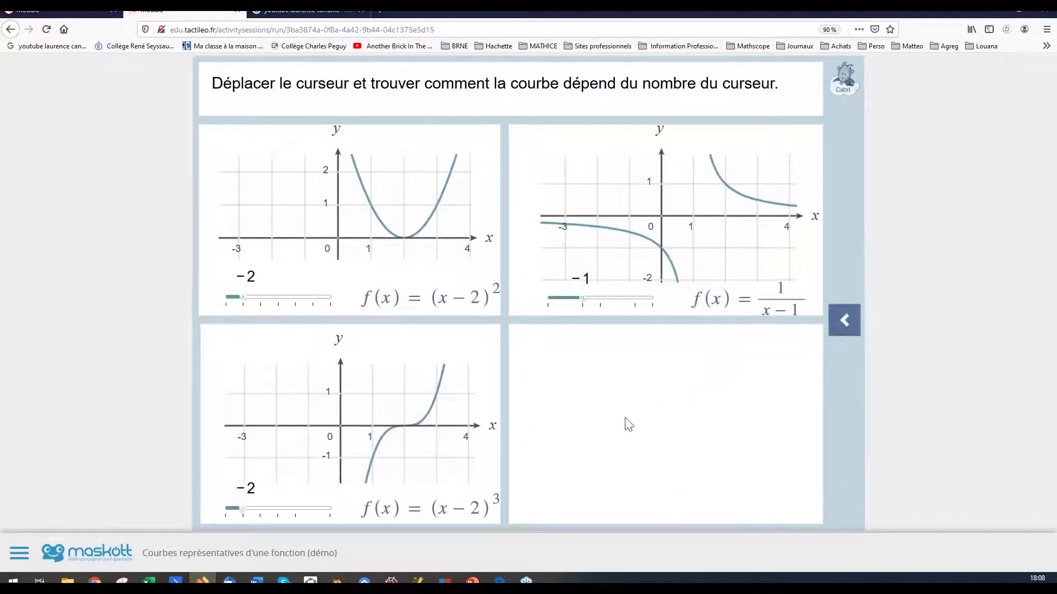
pyautogui.click(231, 302)
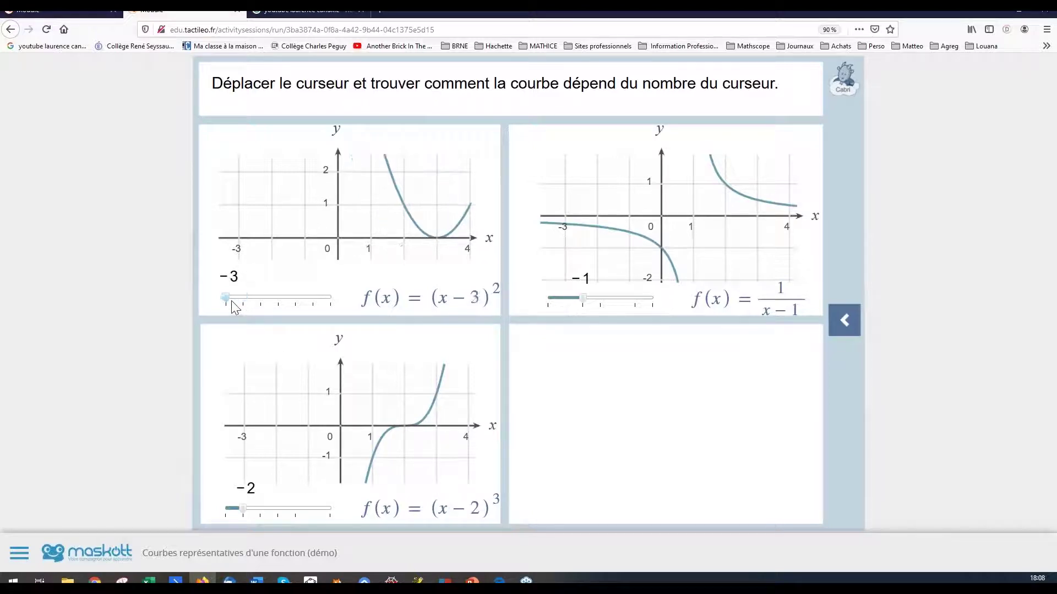
pyautogui.click(237, 302)
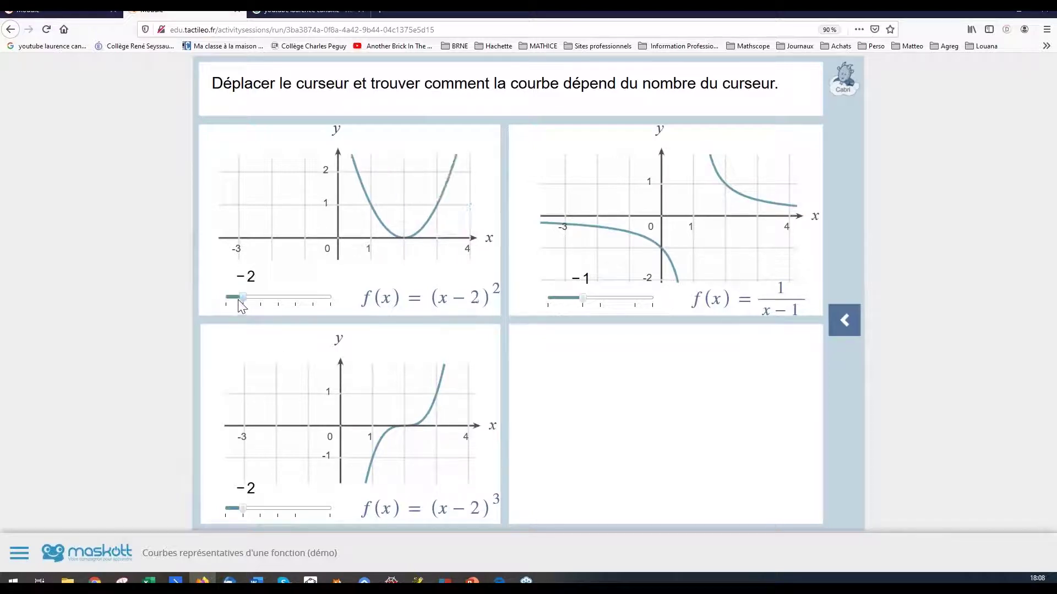
pyautogui.click(257, 299)
pyautogui.click(282, 301)
pyautogui.click(295, 303)
pyautogui.click(311, 302)
pyautogui.click(329, 304)
pyautogui.click(313, 304)
pyautogui.click(297, 306)
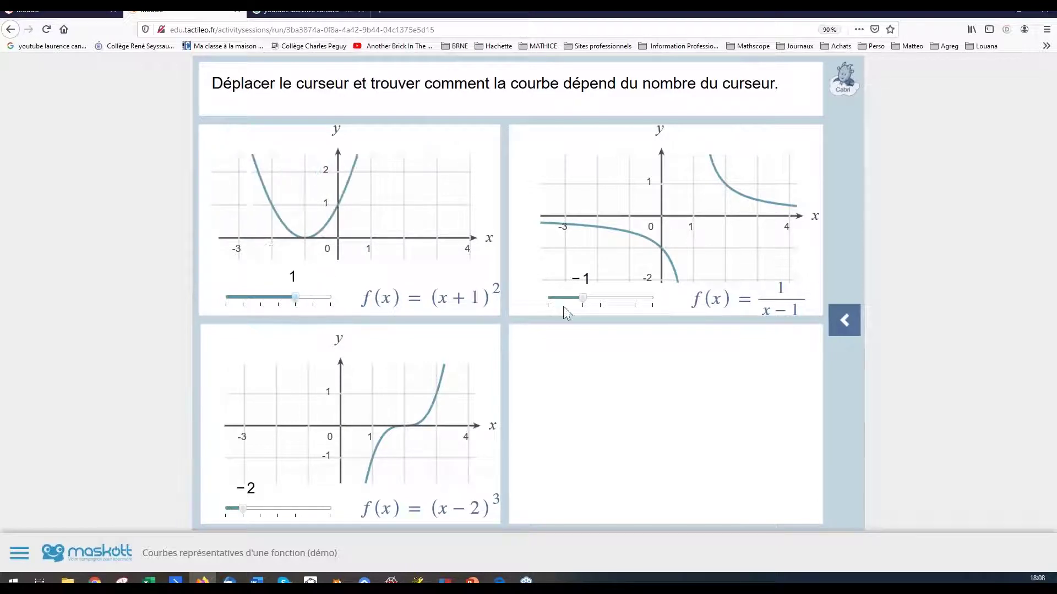
# Raise the hyperbola's slider to 3 and increase the cubic curve's slider.
pyautogui.click(598, 306)
pyautogui.click(617, 307)
pyautogui.click(635, 307)
pyautogui.click(651, 308)
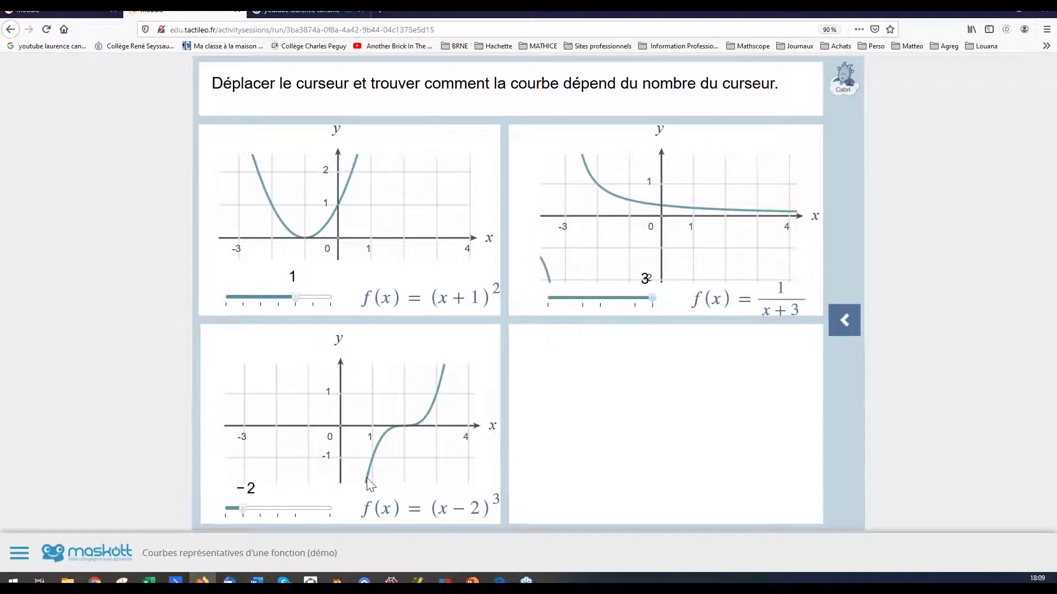
pyautogui.moveTo(246, 513); pyautogui.dragTo(315, 519)
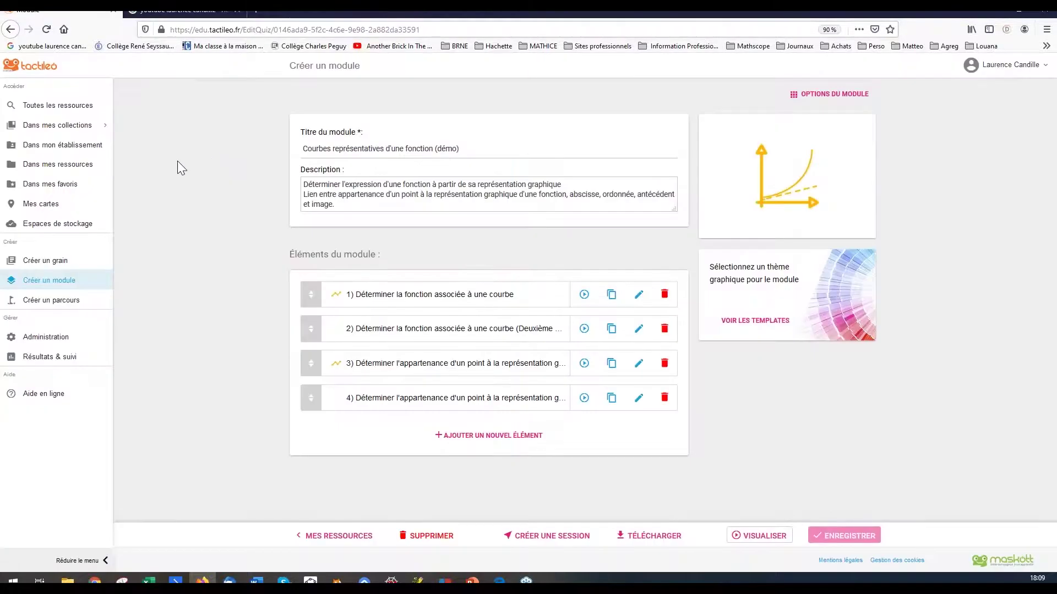
# Open "Algorithmes et programmation : boucles (démo)" from the personal resources for editing and preview its first element with cookies accepted.
pyautogui.click(81, 168)
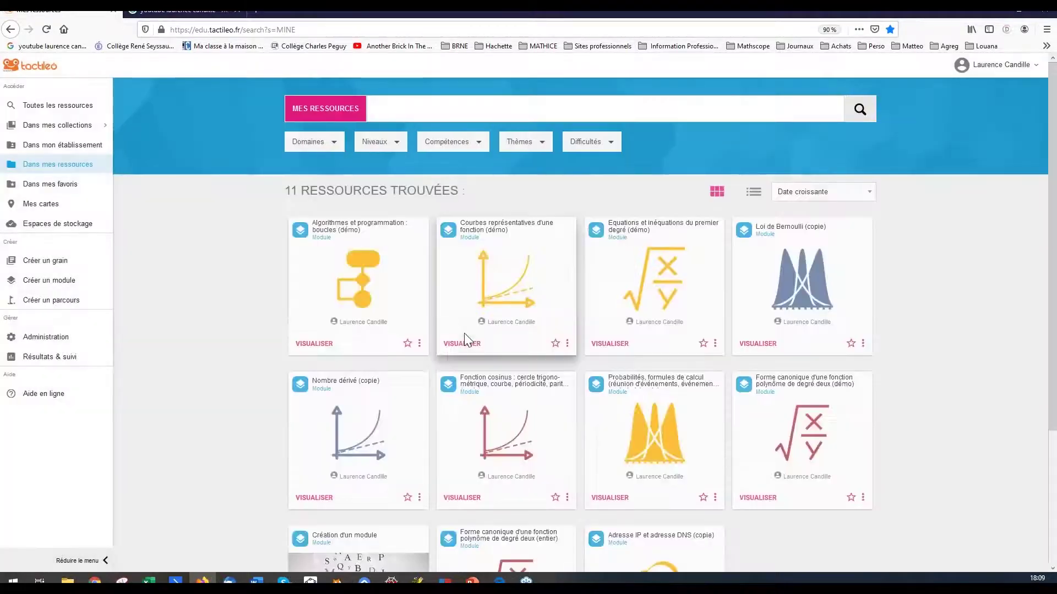
pyautogui.click(370, 270)
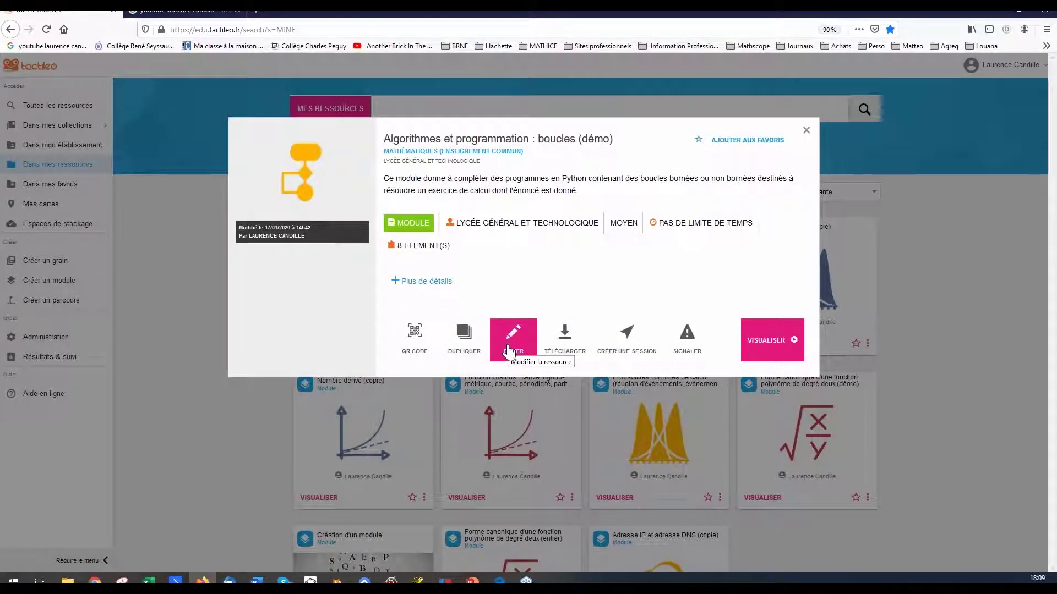
pyautogui.click(509, 351)
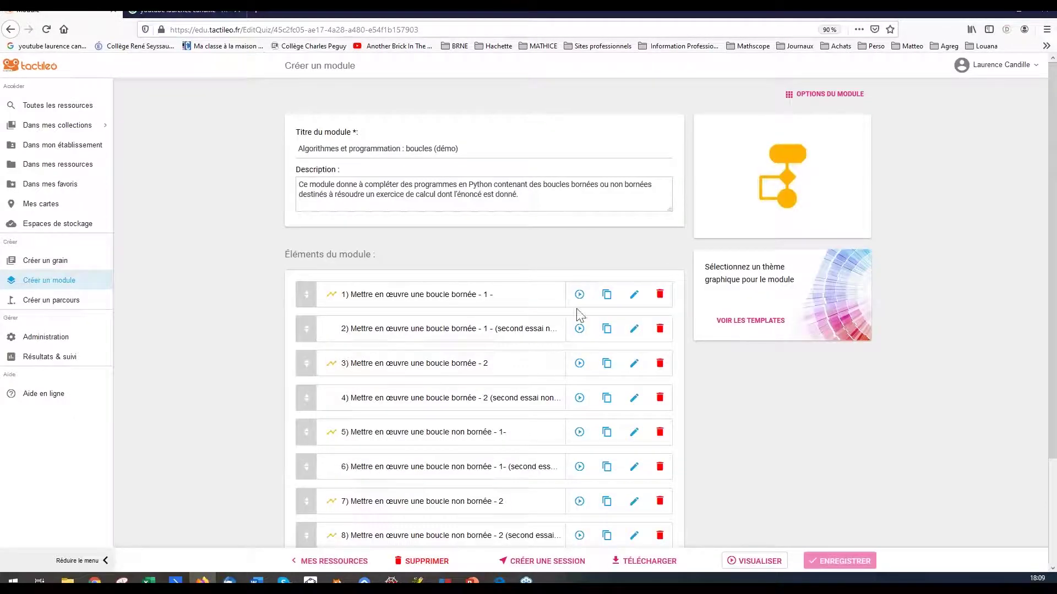
pyautogui.click(580, 296)
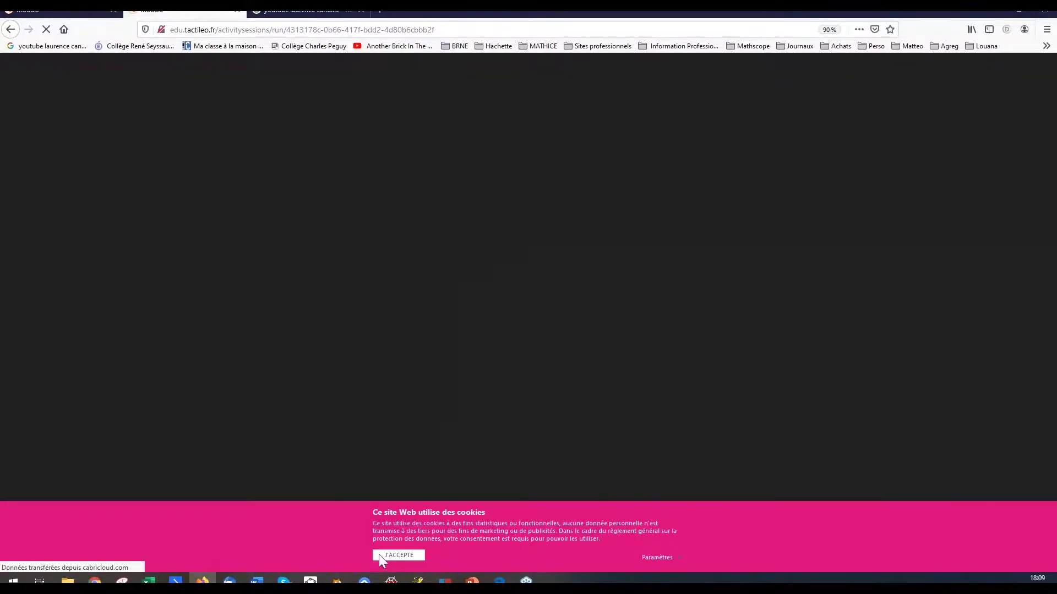
pyautogui.click(382, 554)
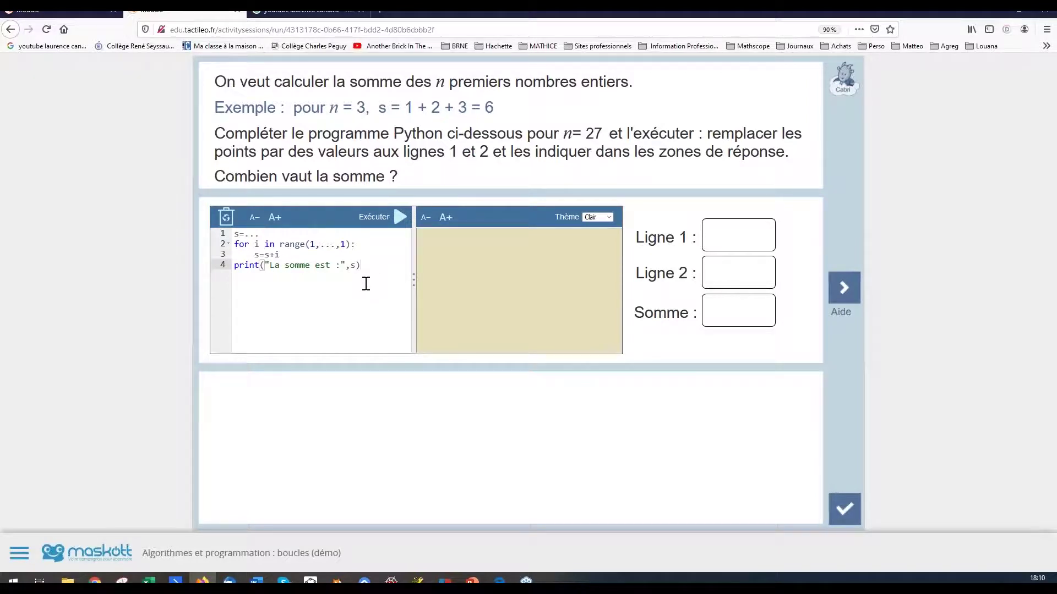
# Complete the Python program with s=0 on line 1 and range(1,28,1) on line 2, and run it.
pyautogui.click(298, 234)
pyautogui.press('BackSpace')
pyautogui.press('BackSpace')
pyautogui.press('BackSpace')
pyautogui.write('0')
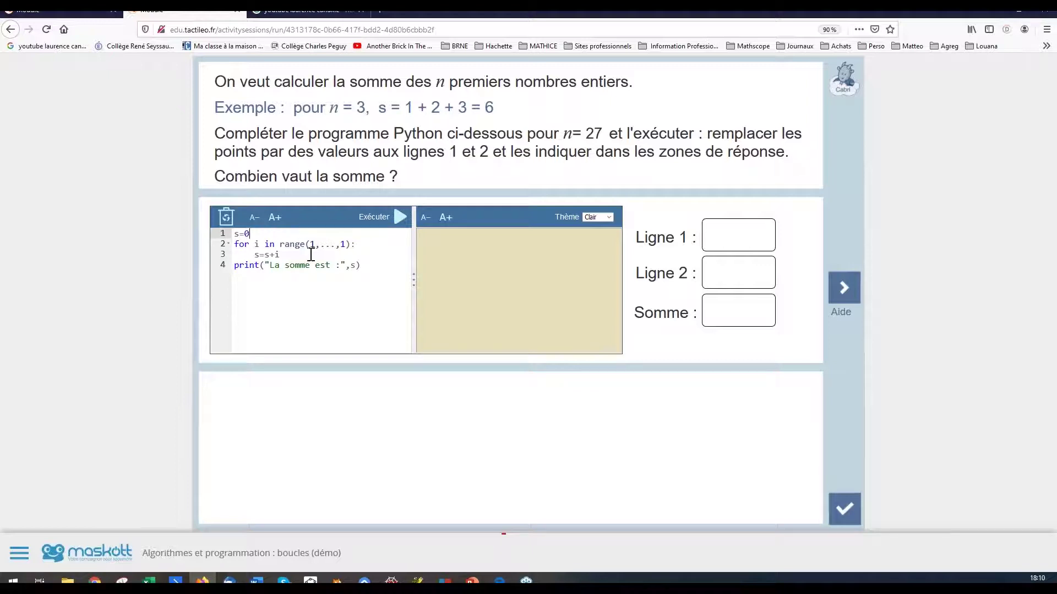
pyautogui.click(337, 245)
pyautogui.press('BackSpace')
pyautogui.press('BackSpace')
pyautogui.write('28')
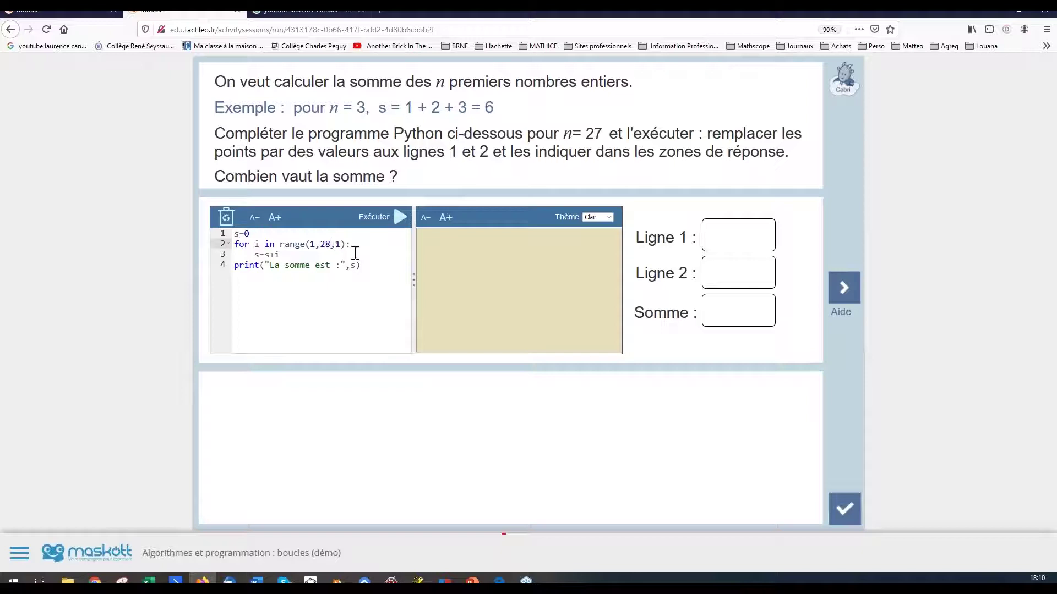
pyautogui.click(399, 220)
# Fill in the answers 0 for Ligne 1, 28 for Ligne 2 and 378 for Somme, and submit them for checking.
pyautogui.click(718, 236)
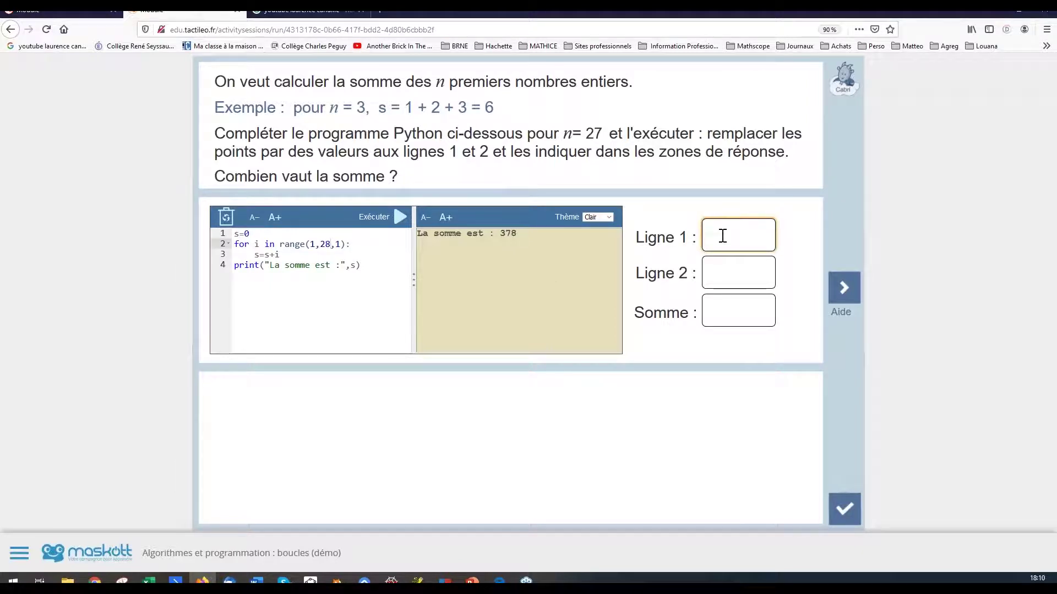
pyautogui.write('0')
pyautogui.click(722, 274)
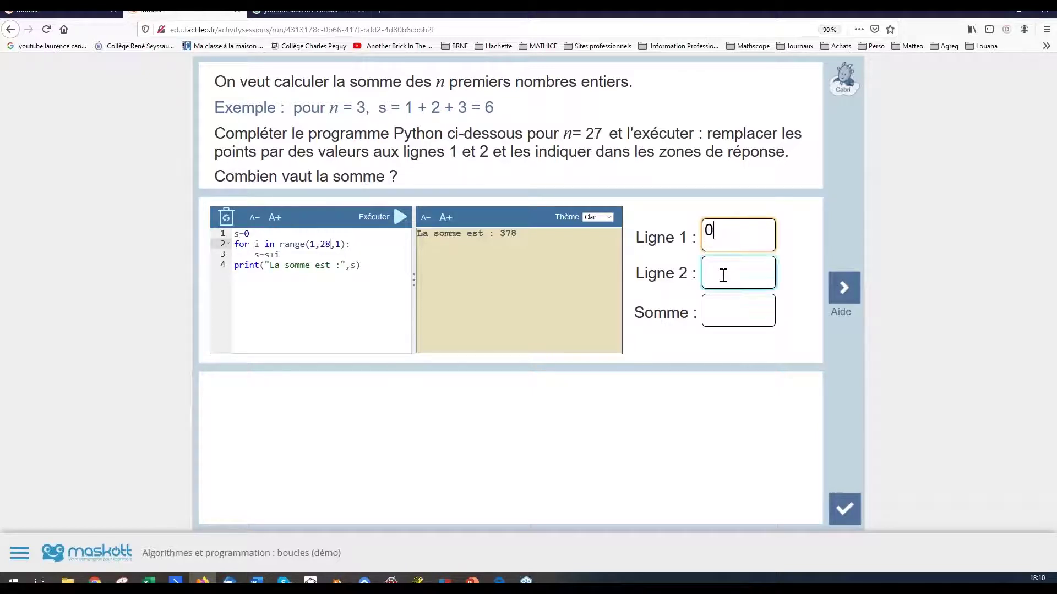
pyautogui.write('28')
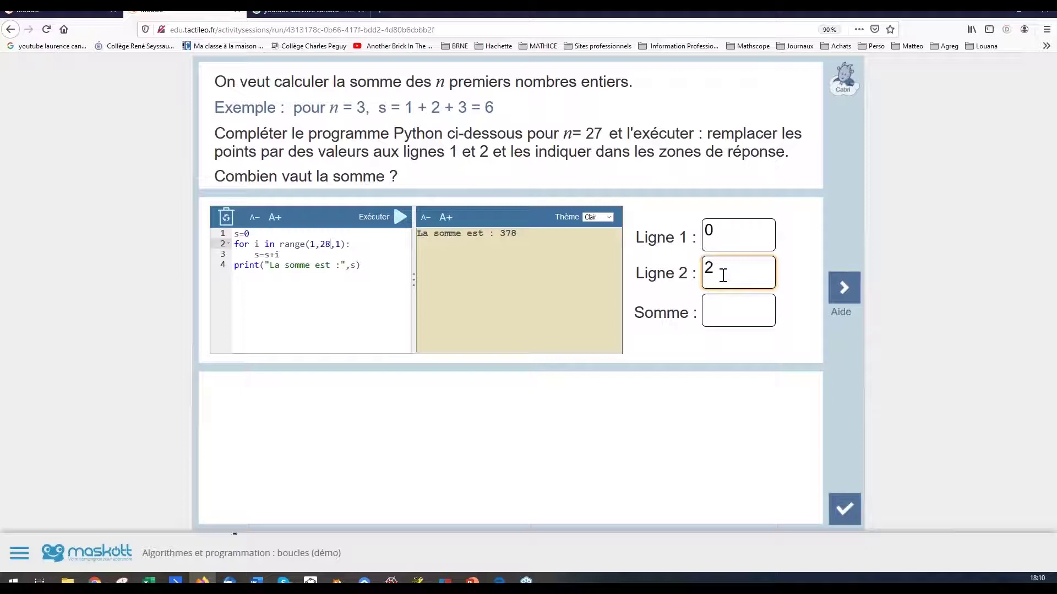
pyautogui.click(720, 313)
pyautogui.write('378')
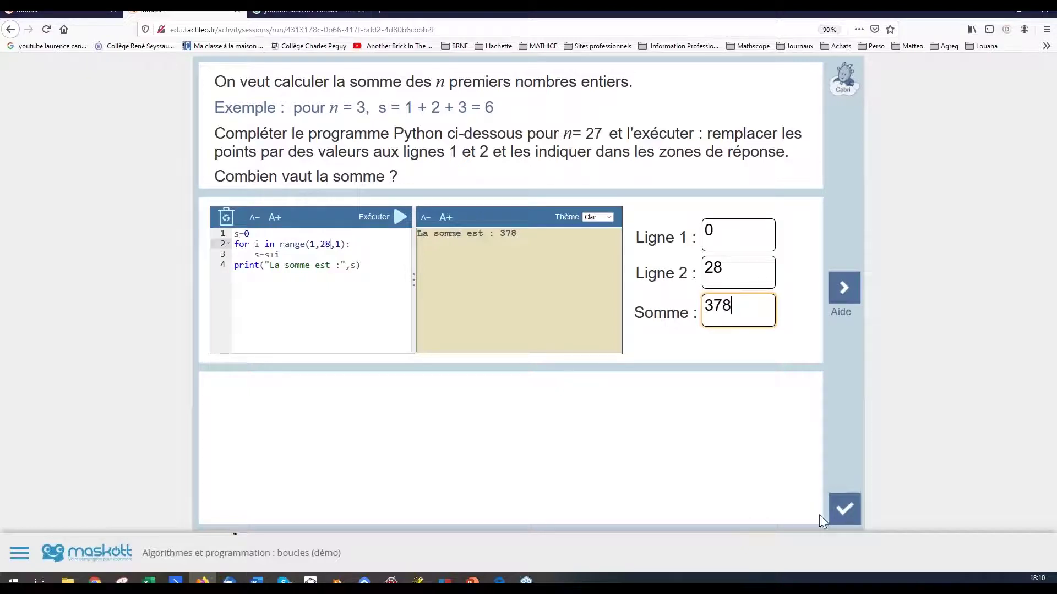
pyautogui.click(845, 515)
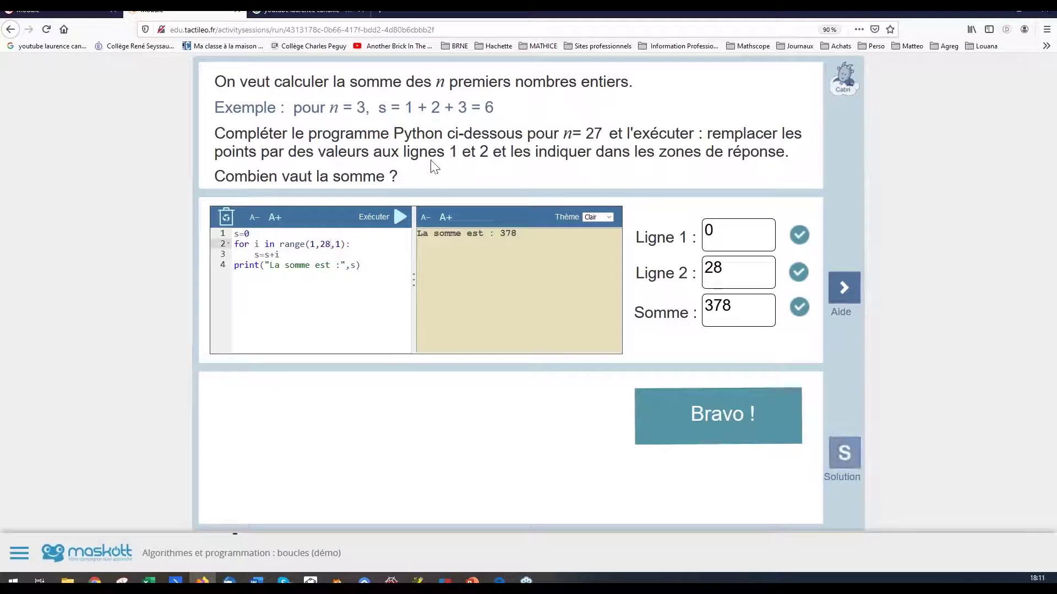
# Open "Nombre dérivé (copie)" from the personal resources for editing and preview its third element with cookies accepted.
pyautogui.click(239, 14)
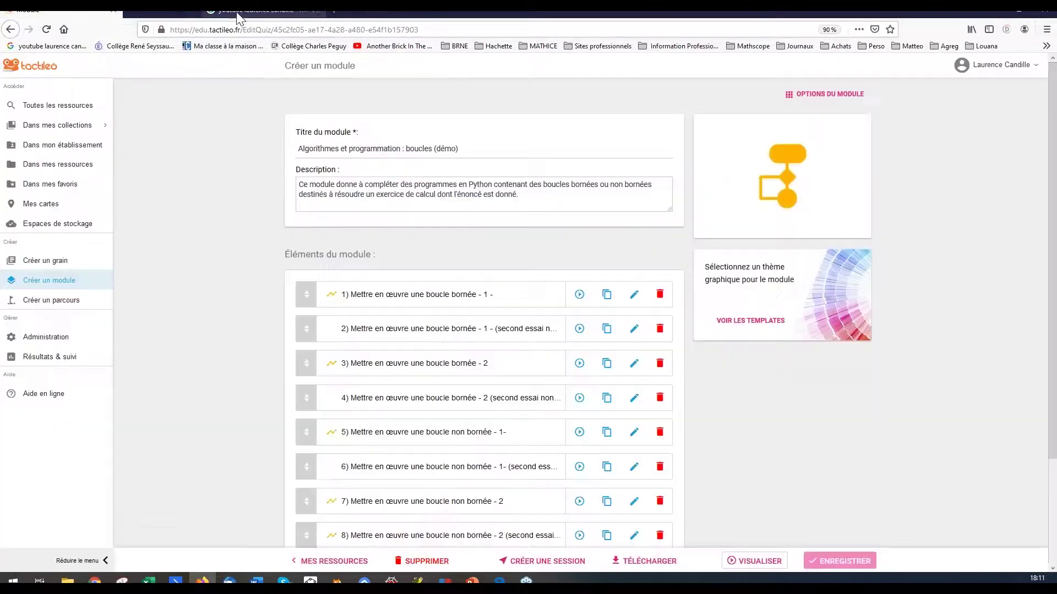
pyautogui.click(66, 176)
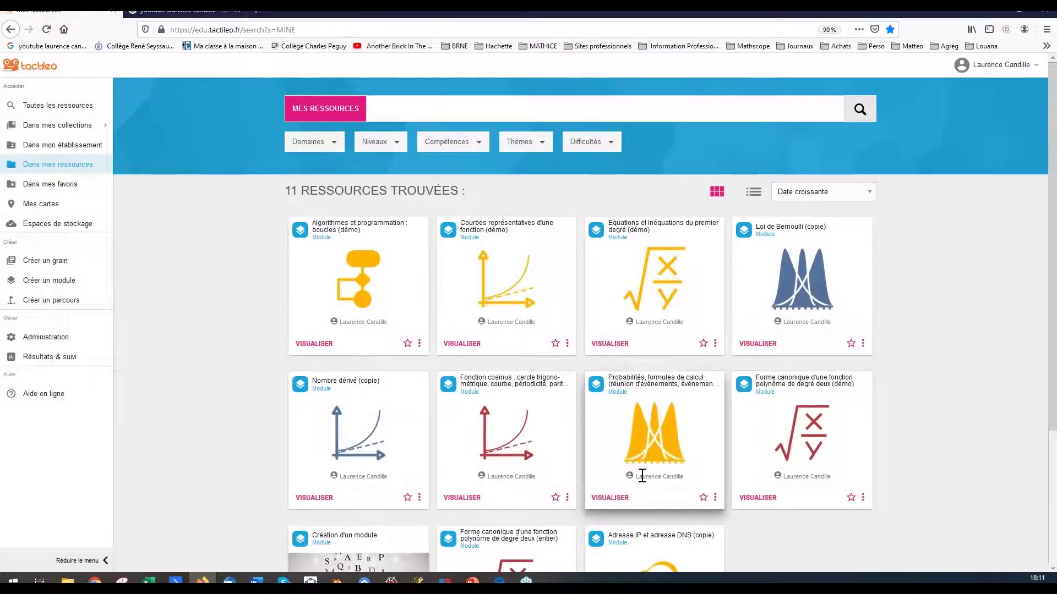
pyautogui.scroll(-2, 642, 475)
pyautogui.scroll(-3, 642, 476)
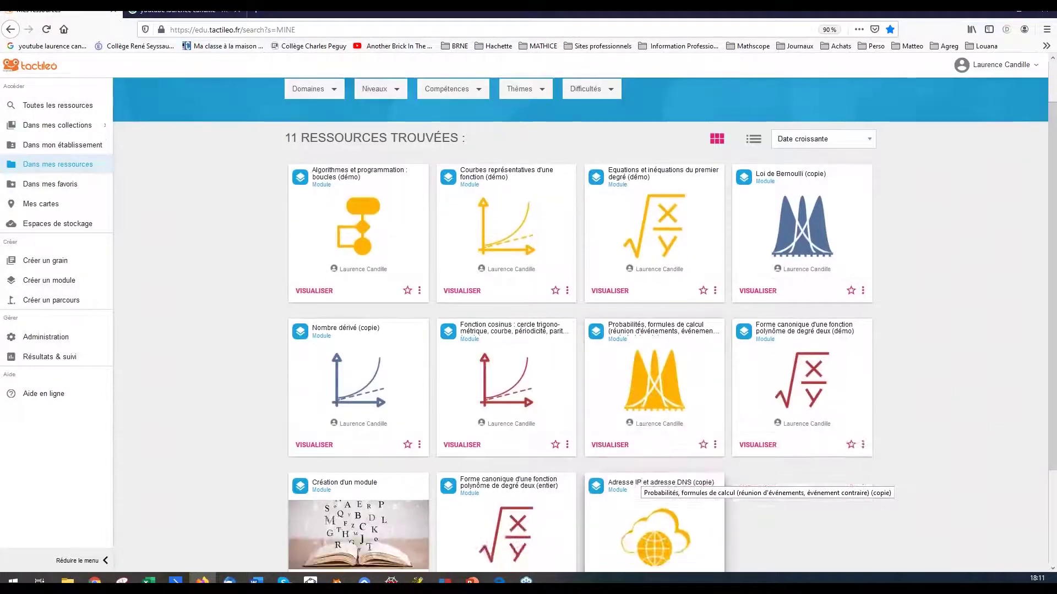
pyautogui.click(382, 266)
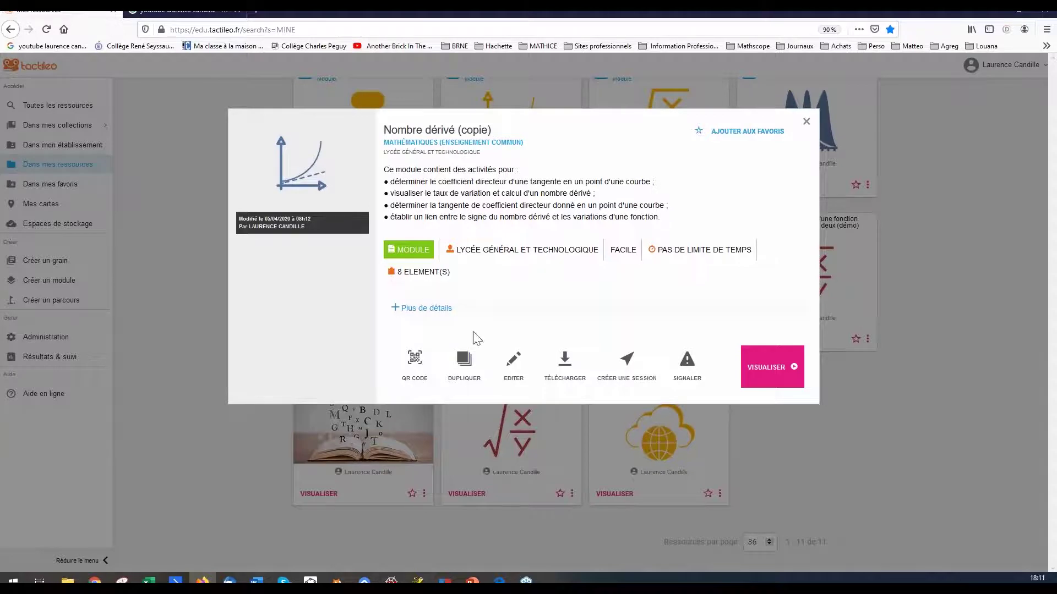
pyautogui.click(510, 365)
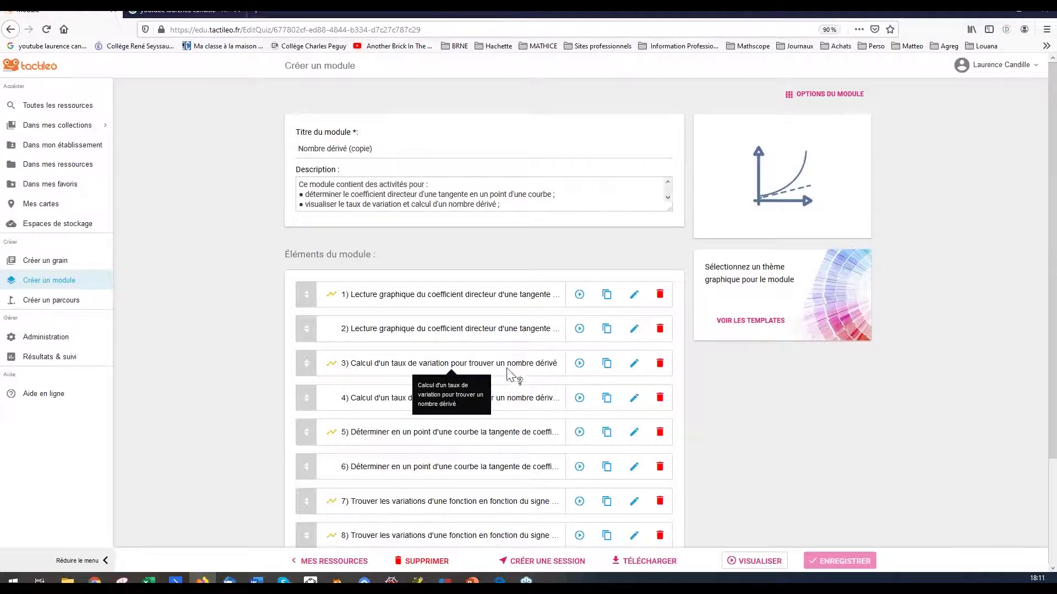
pyautogui.click(579, 364)
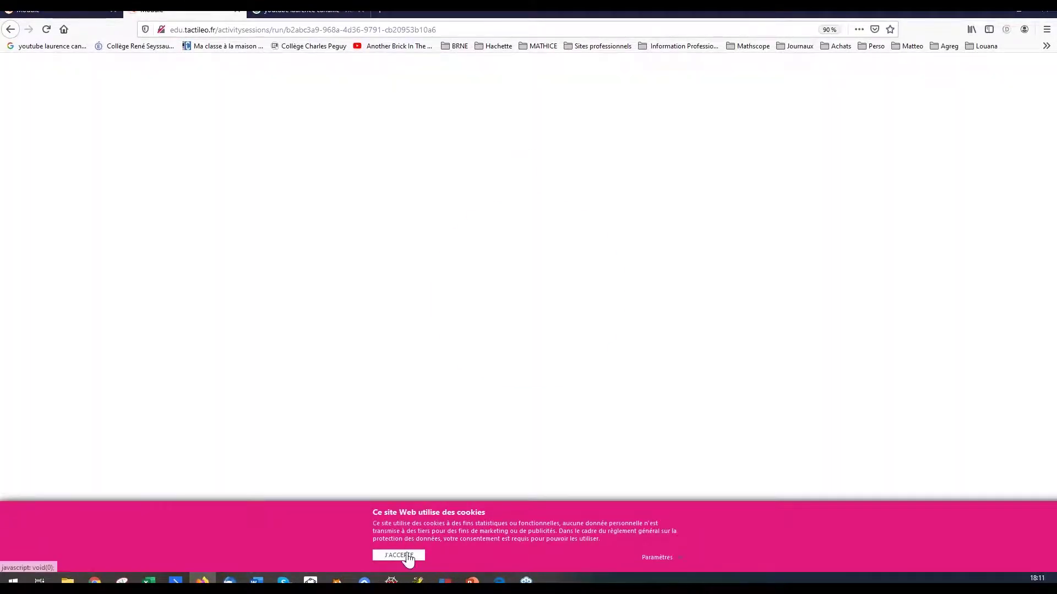
pyautogui.click(408, 555)
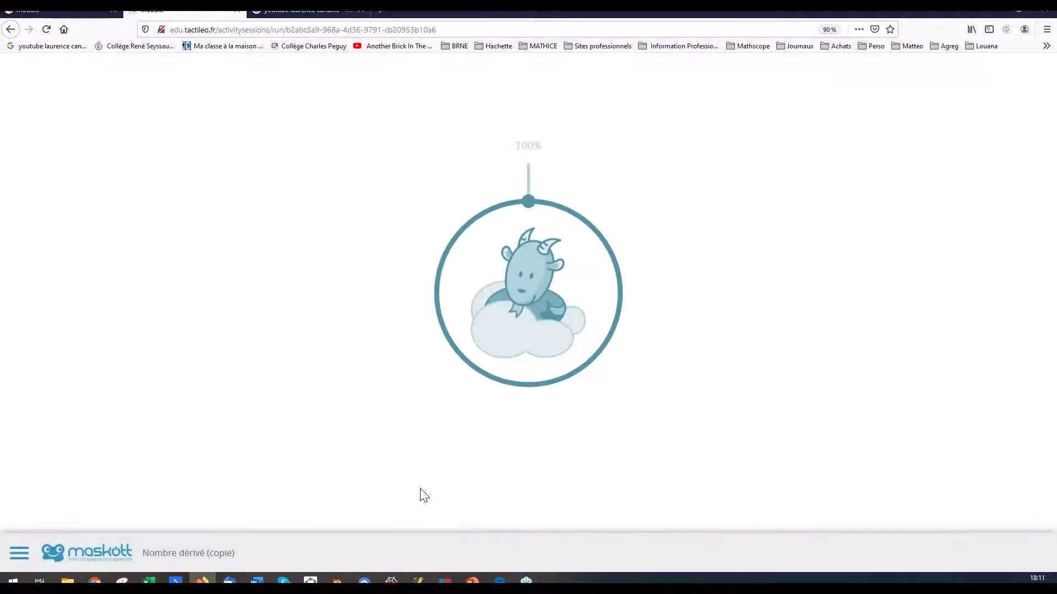
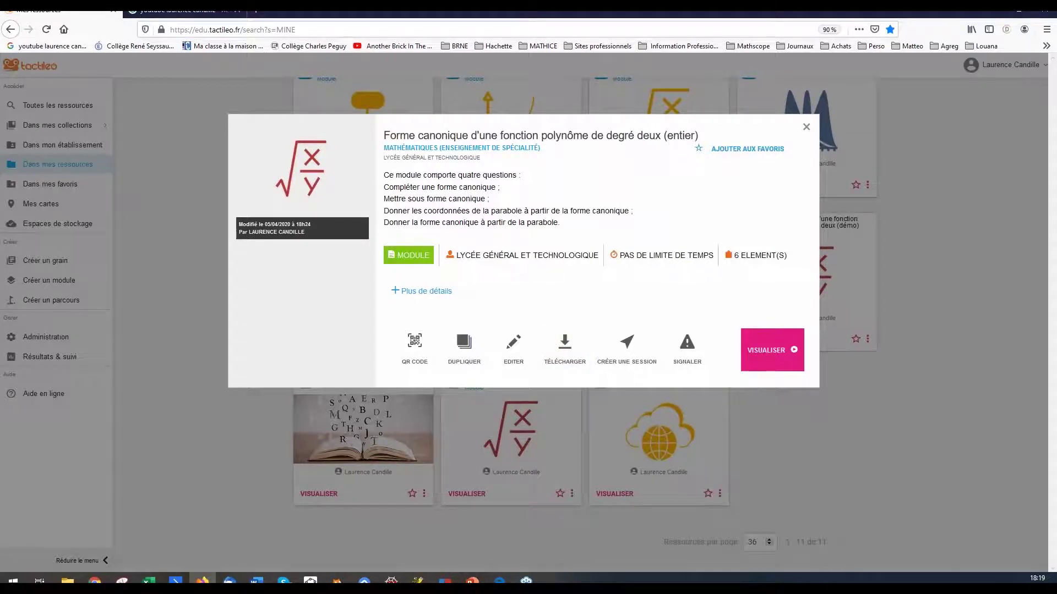
# Open "Forme canonique d'une fonction polynôme de degré deux (entier)" from the personal resources for editing.
pyautogui.click(515, 350)
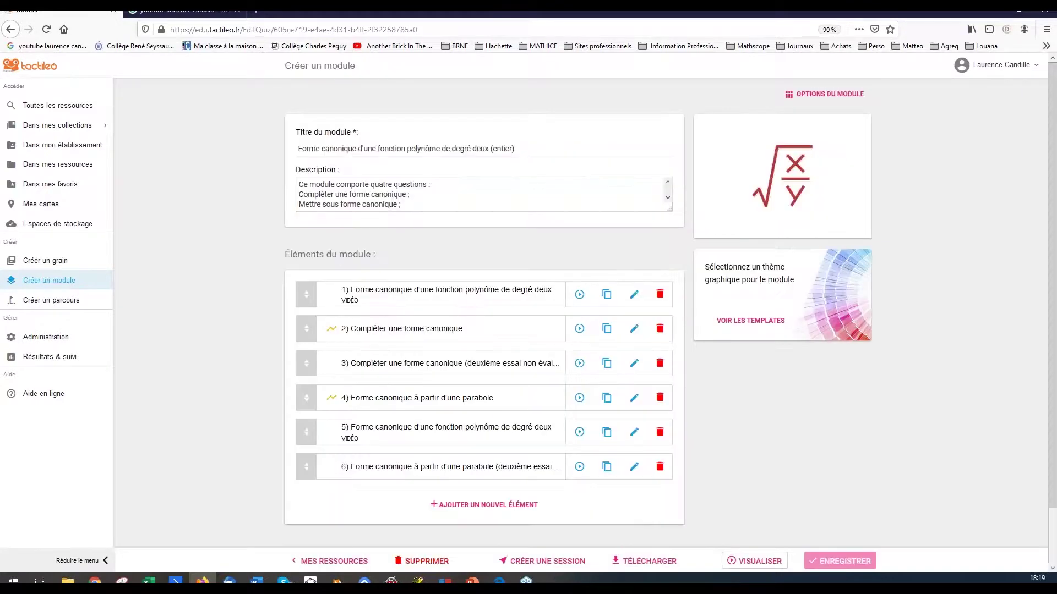
pyautogui.click(67, 172)
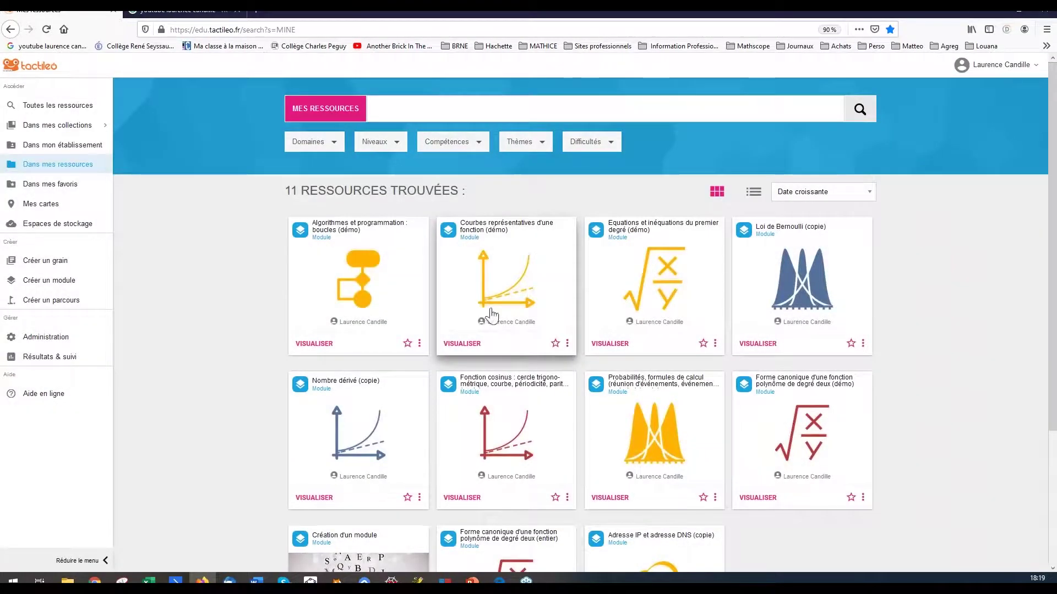
pyautogui.scroll(-2, 530, 413)
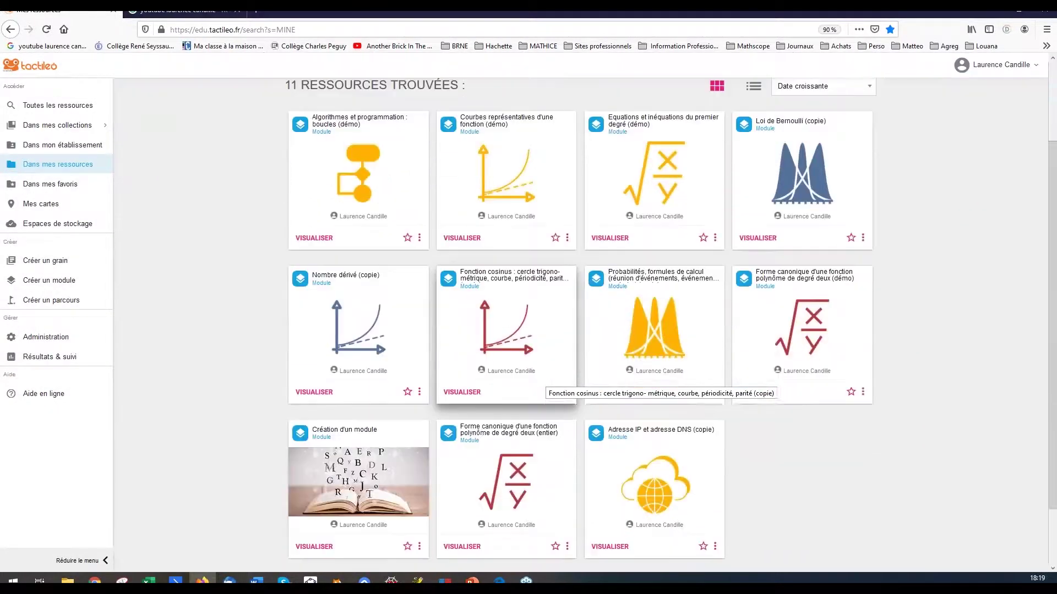
pyautogui.click(523, 453)
pyautogui.click(517, 355)
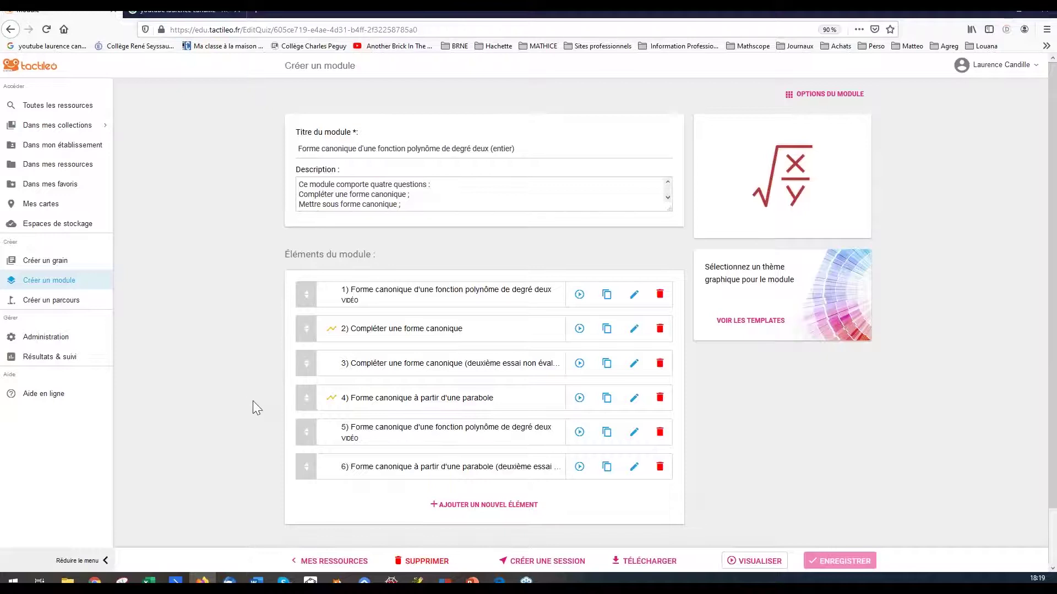
# Show the resources of the collection "Mathématiques - Première - Spécialité - Voie Générale".
pyautogui.click(76, 125)
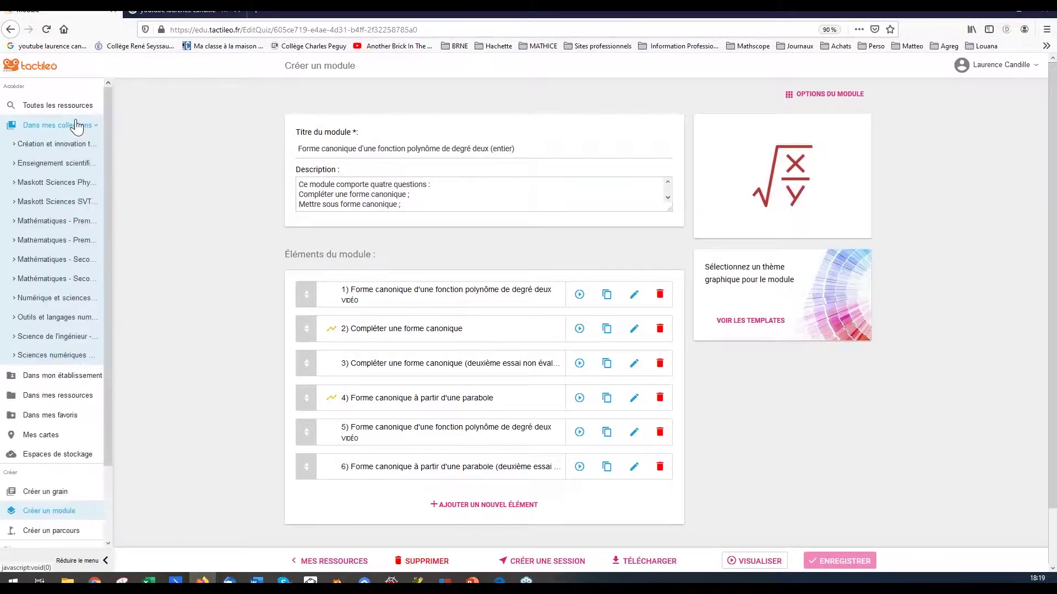
pyautogui.click(53, 247)
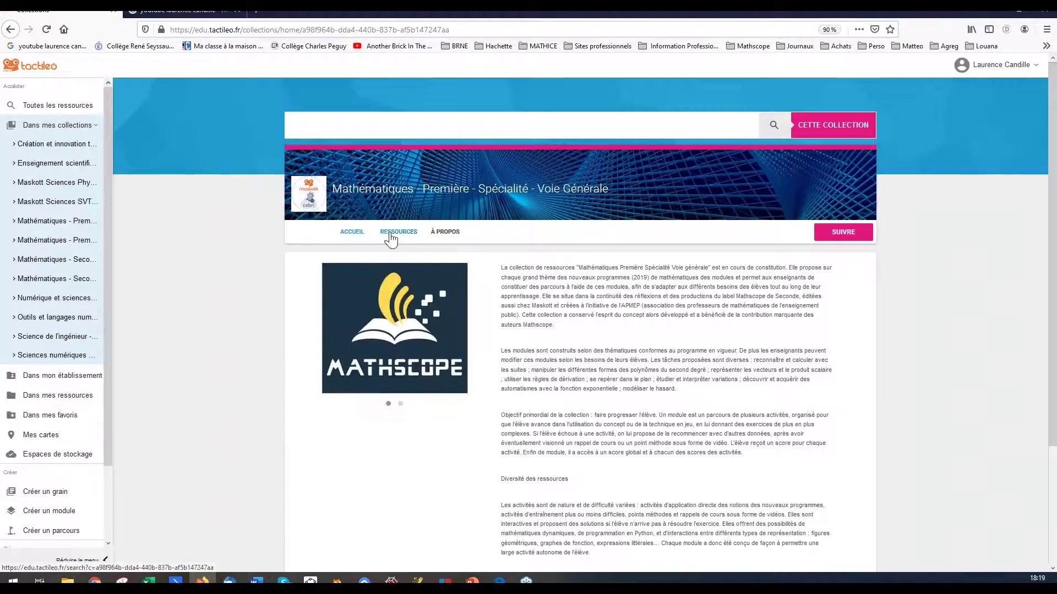
pyautogui.click(392, 232)
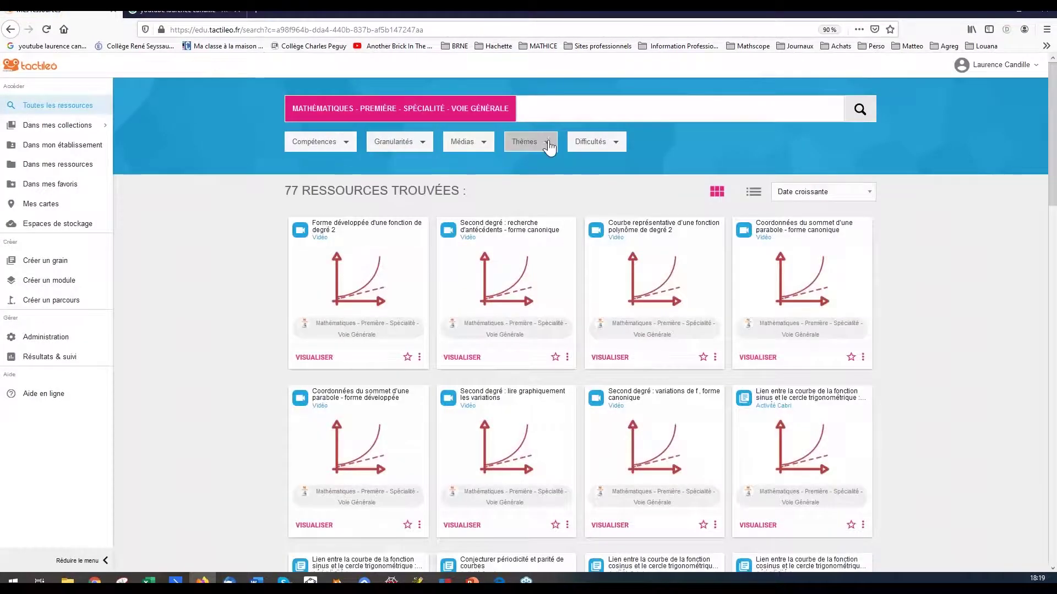
# Look at the theme filter options, and restrict the collection's resources to the granularity Module.
pyautogui.click(548, 147)
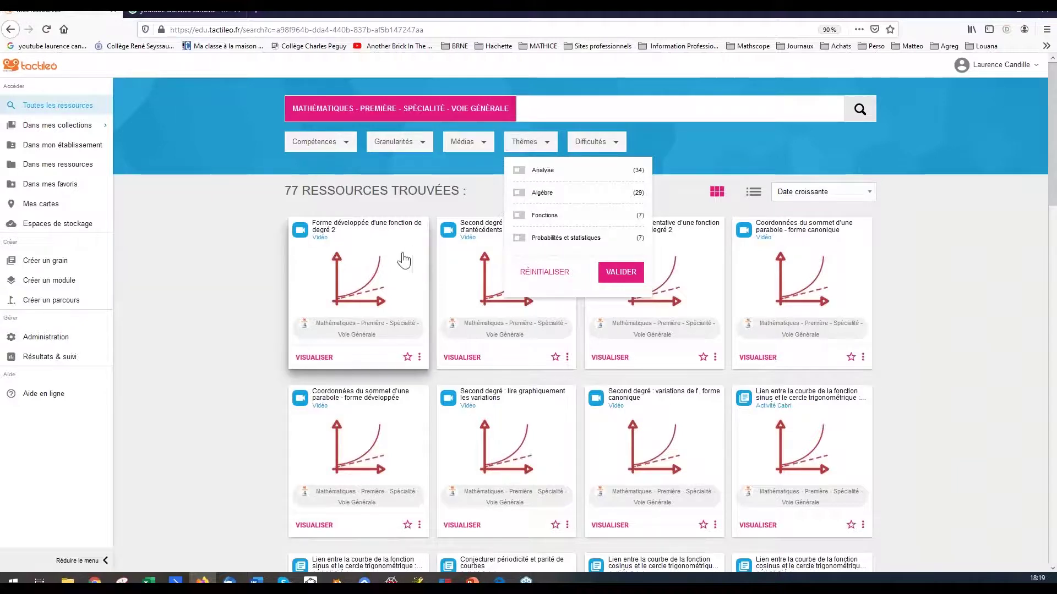
pyautogui.click(254, 230)
pyautogui.click(396, 143)
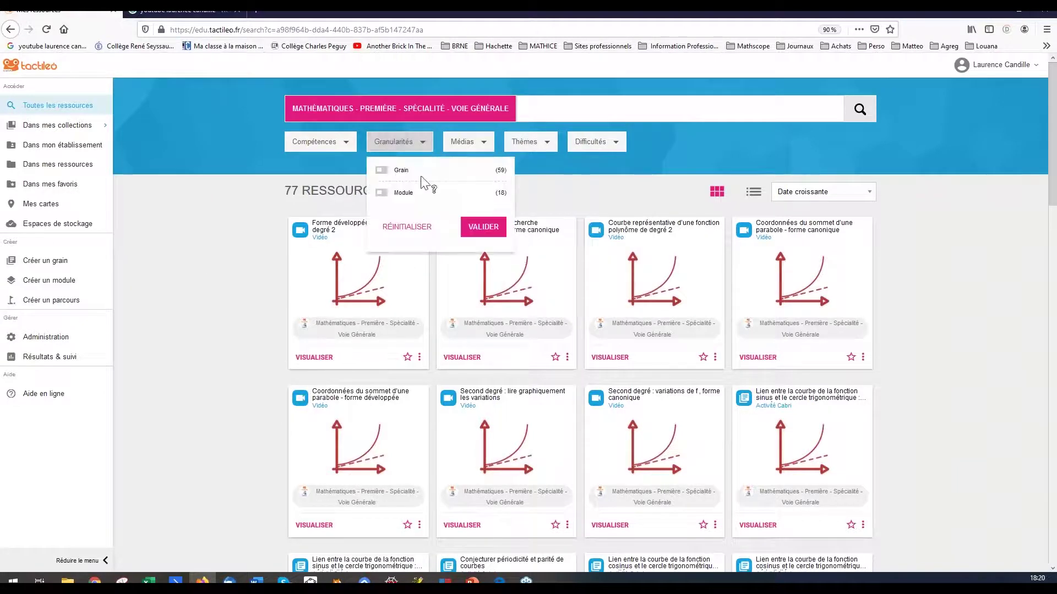
pyautogui.click(380, 193)
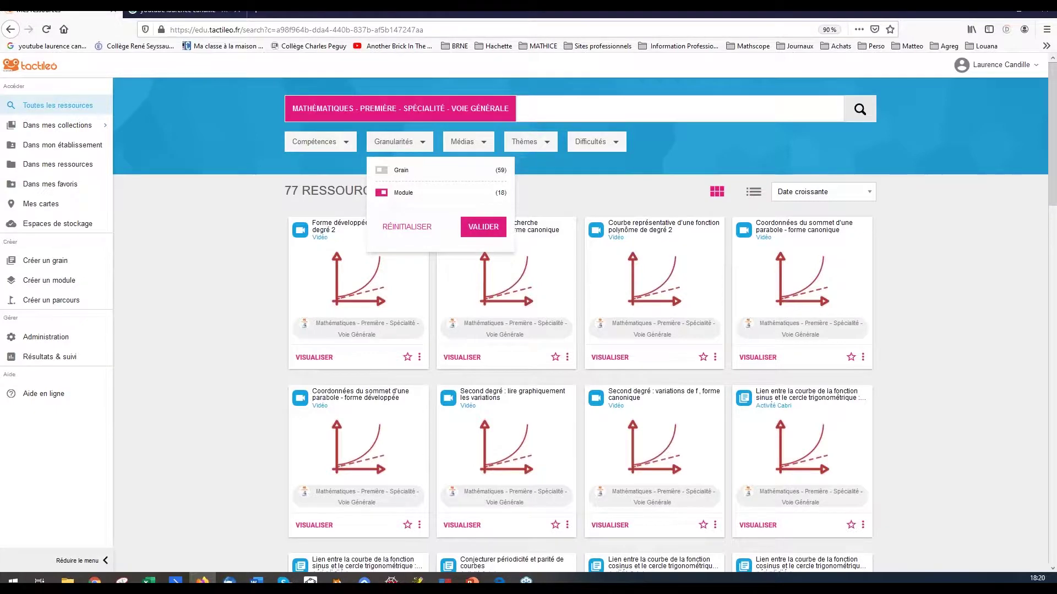
pyautogui.click(482, 228)
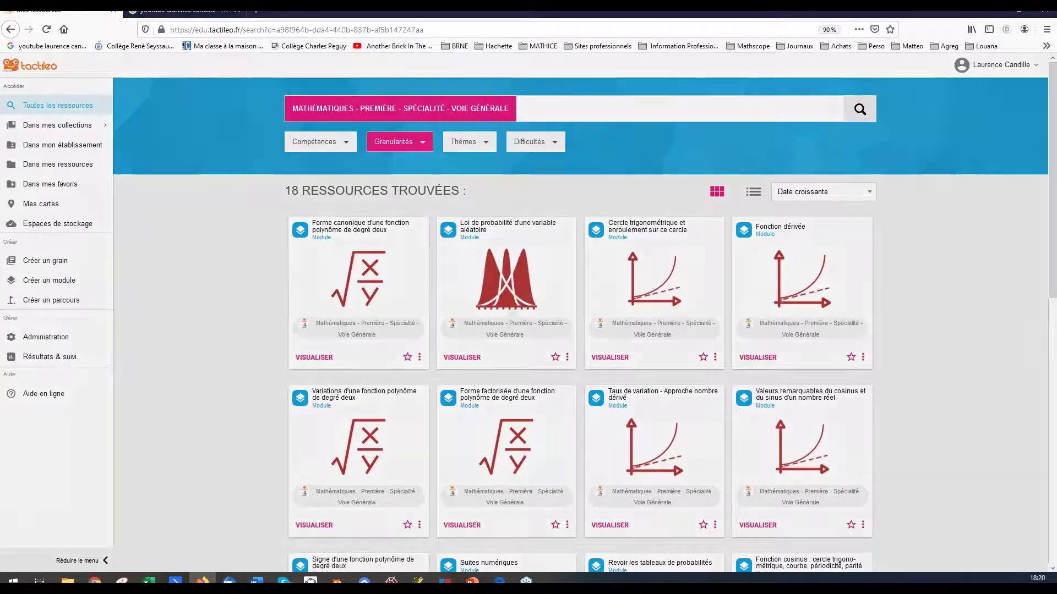
# Duplicate the collection's module "Forme canonique d'une fonction polynôme de degré deux" as an editable copy.
pyautogui.click(358, 281)
pyautogui.click(508, 348)
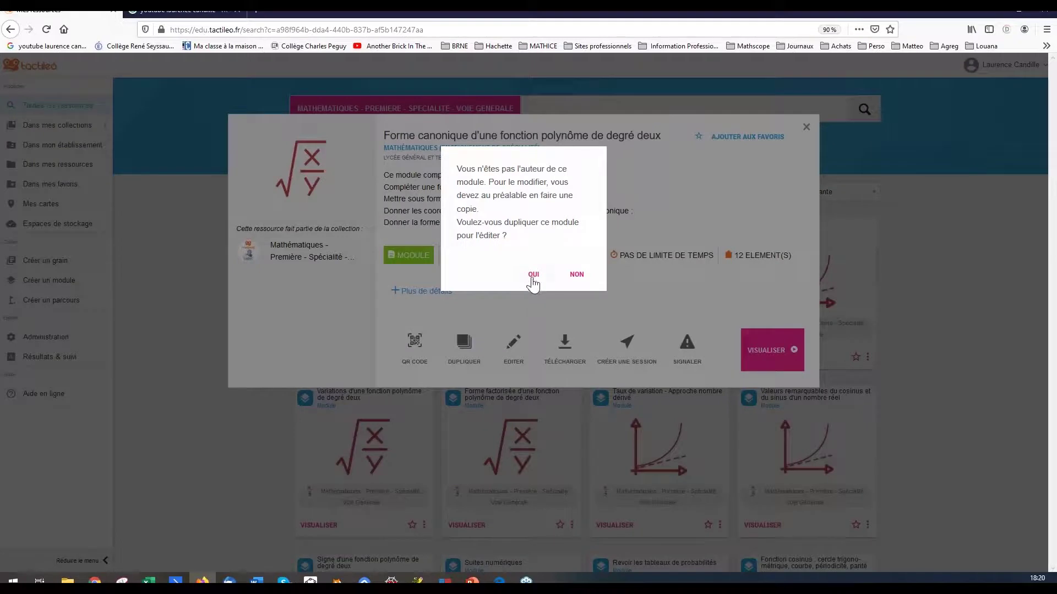
pyautogui.click(533, 275)
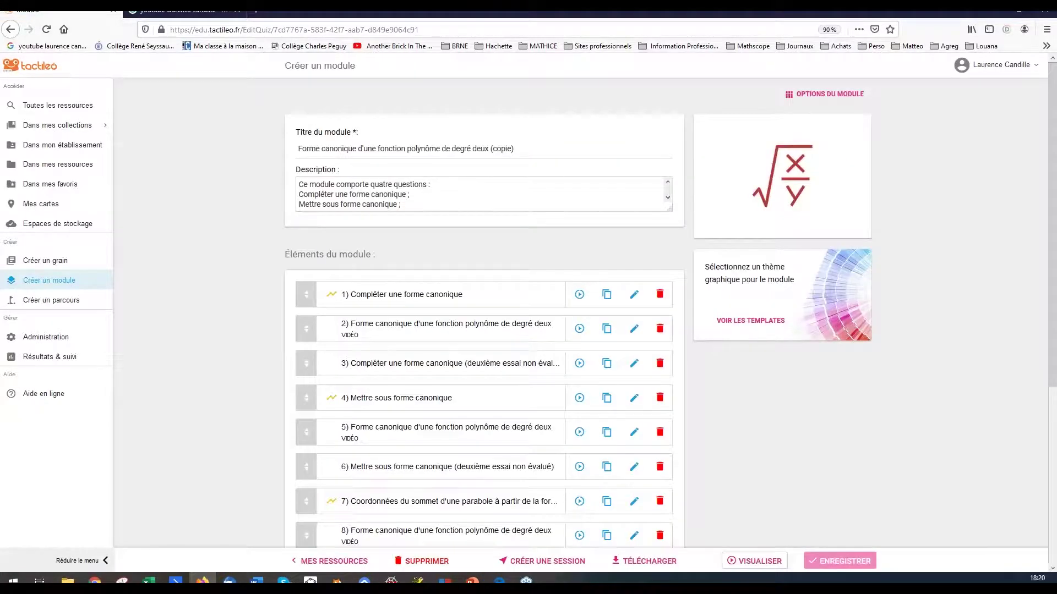
# Delete elements 4 to 9 of the copied module, from "Mettre sous forme canonique" through the vertex coordinates exercises, and save the module.
pyautogui.scroll(-3, 706, 440)
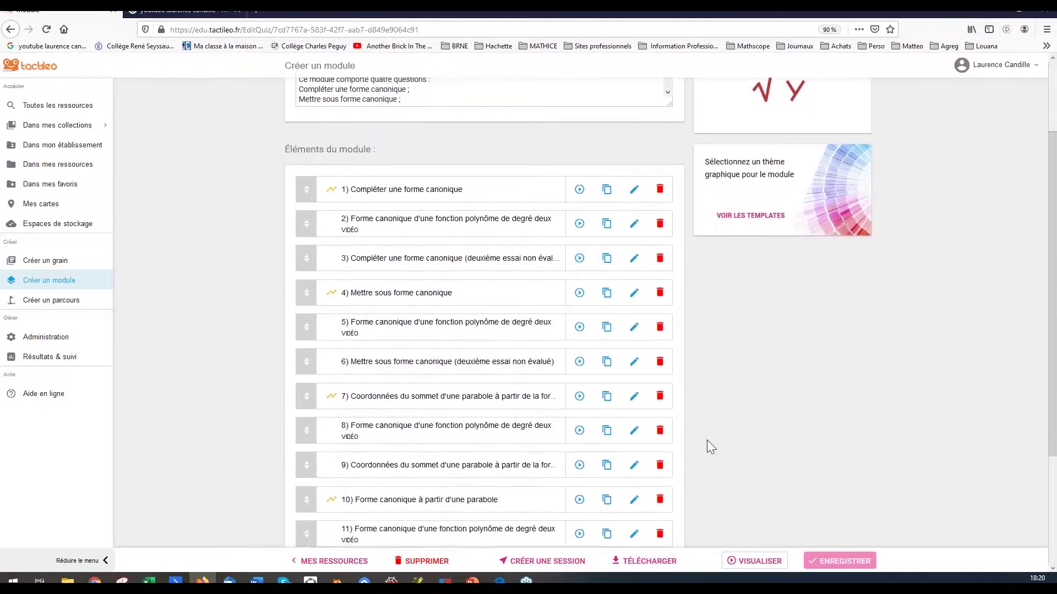
pyautogui.scroll(-3, 707, 440)
pyautogui.scroll(2, 707, 440)
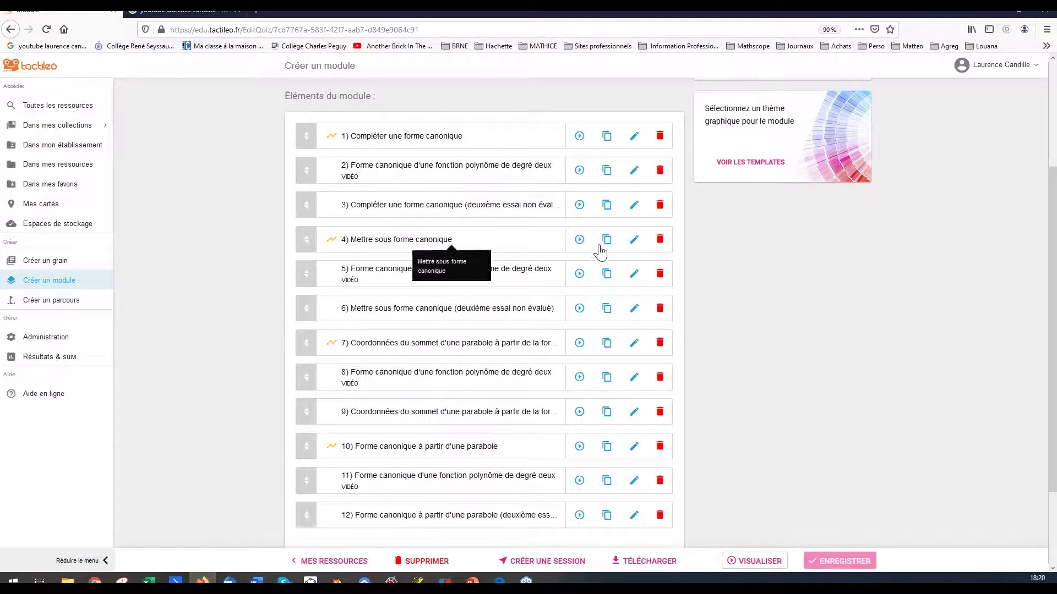
pyautogui.click(667, 246)
pyautogui.click(666, 246)
pyautogui.click(665, 246)
pyautogui.click(666, 246)
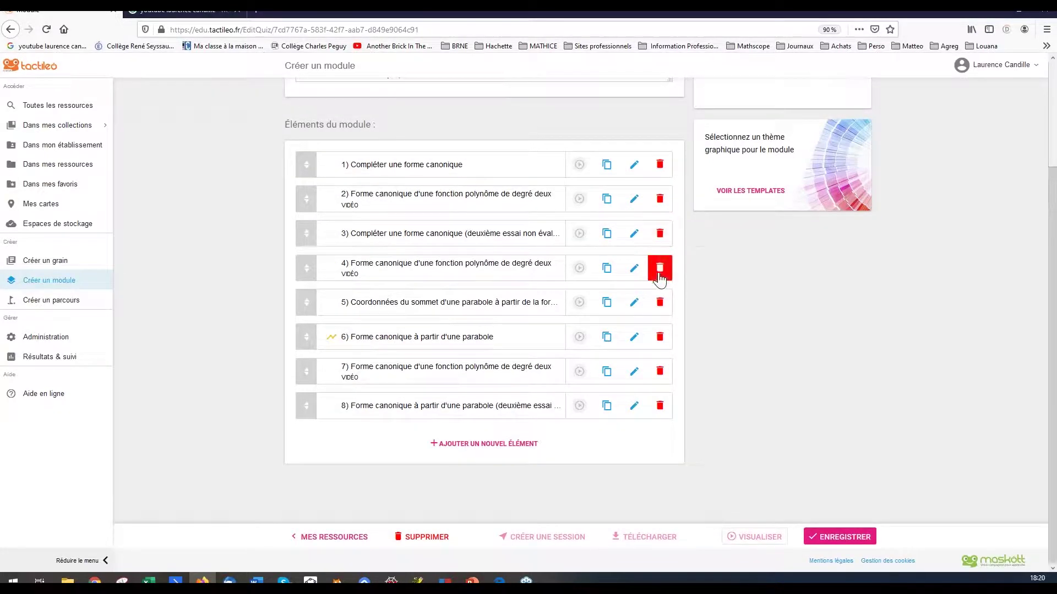
pyautogui.click(660, 275)
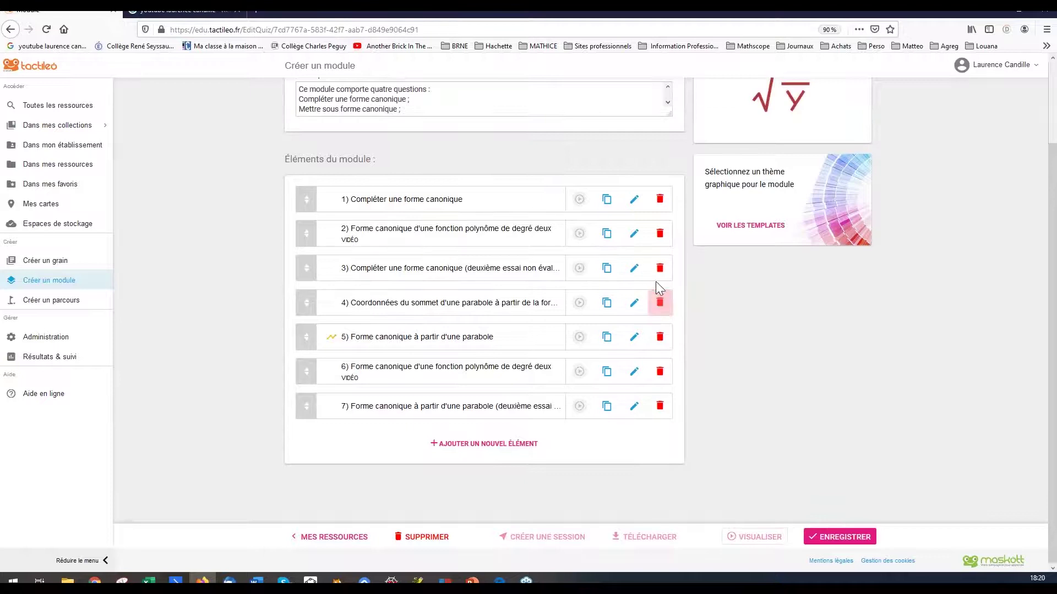
pyautogui.click(658, 308)
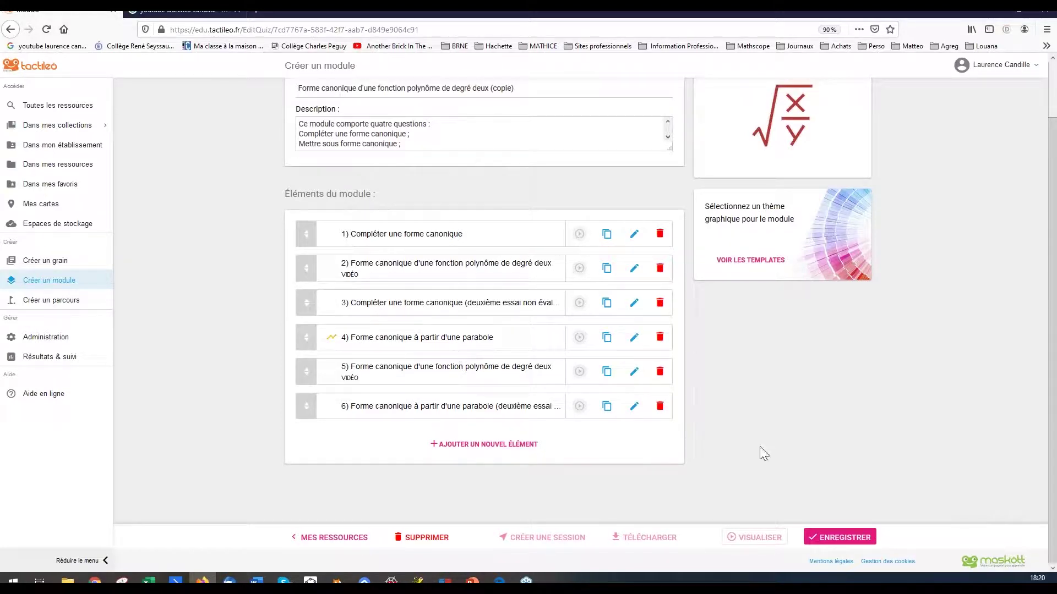
pyautogui.click(827, 538)
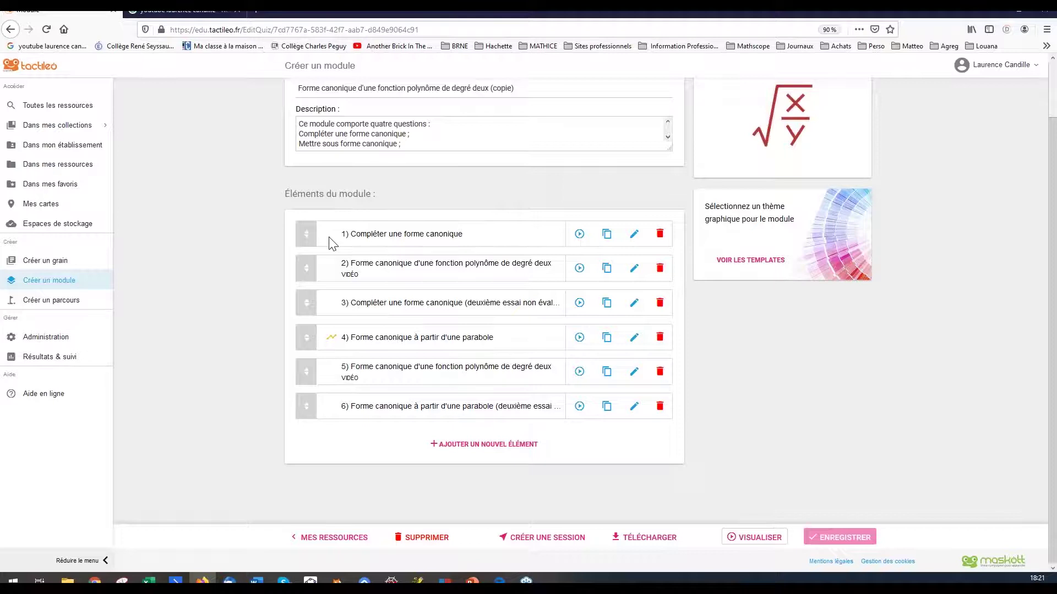
# Set the first element, "Compléter une forme canonique", to go to element "4) Forme canonique à partir d'une parabole" after a correct answer.
pyautogui.click(634, 237)
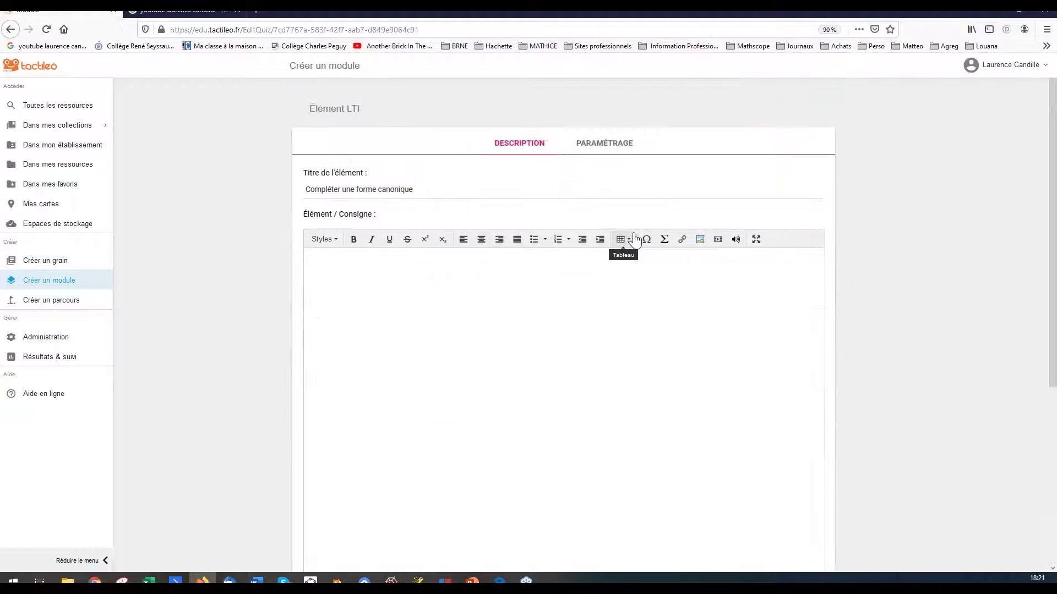
pyautogui.click(626, 154)
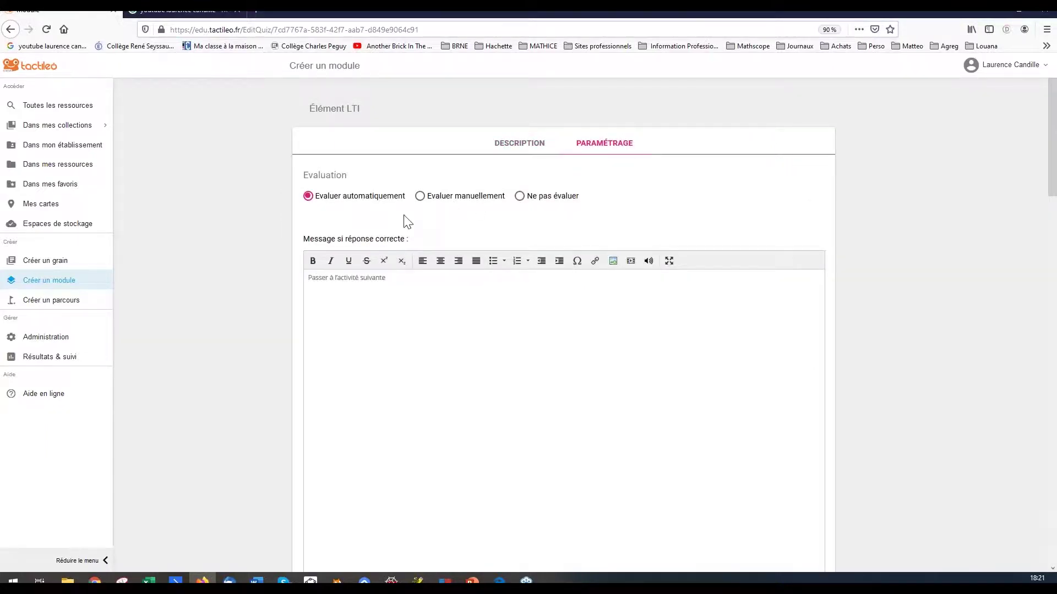
pyautogui.scroll(-6, 407, 221)
pyautogui.scroll(-3, 407, 221)
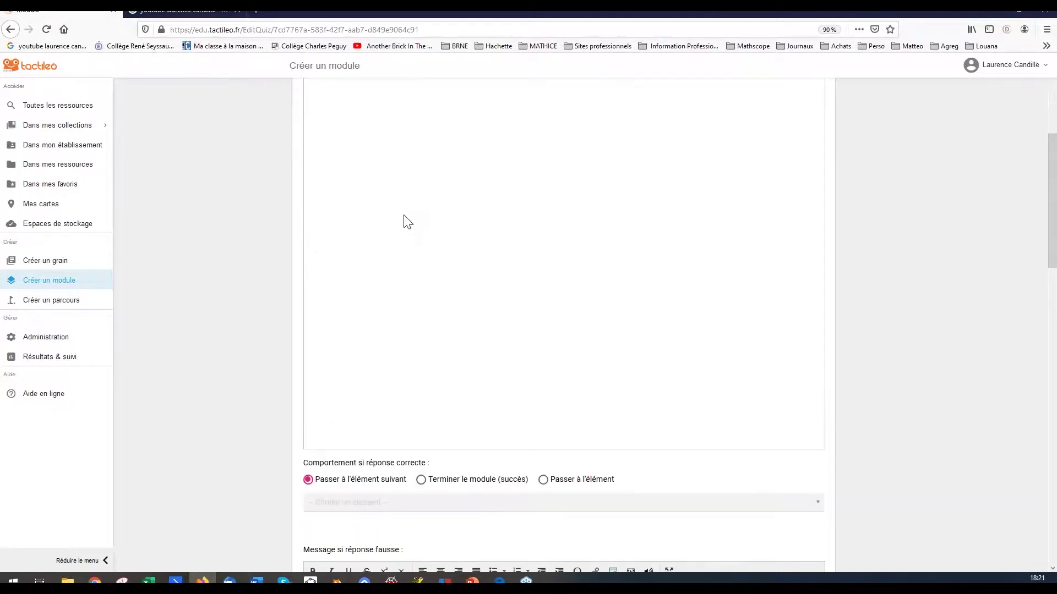
pyautogui.scroll(-2, 408, 222)
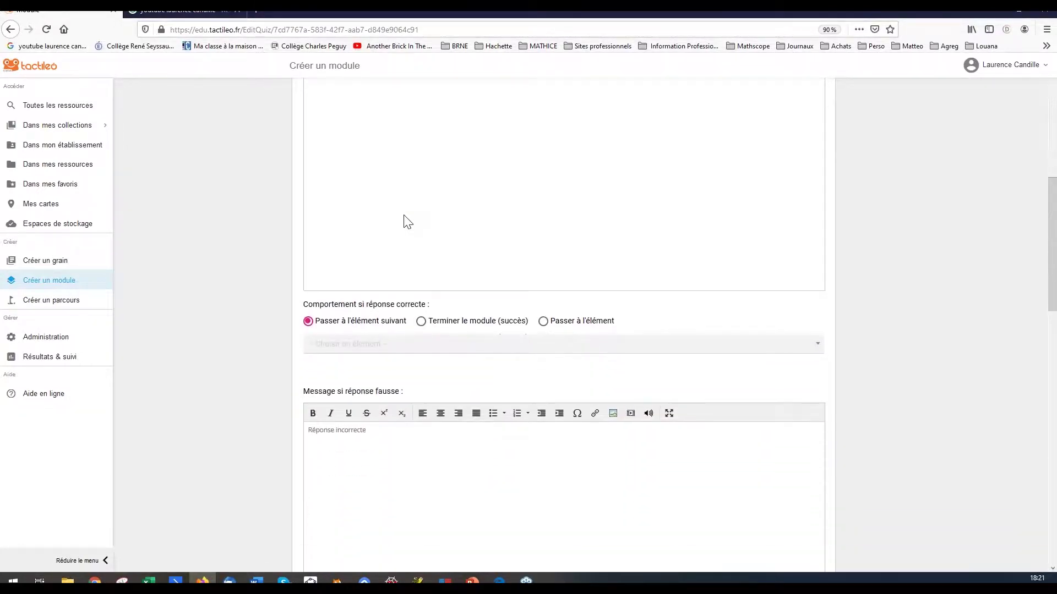
pyautogui.scroll(-1, 405, 221)
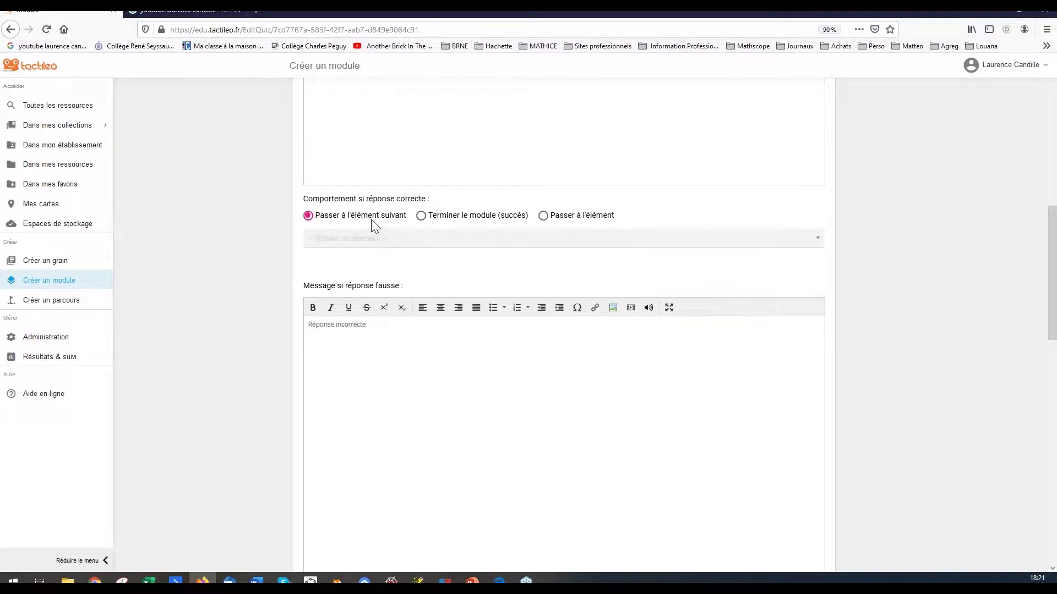
pyautogui.click(543, 218)
pyautogui.click(476, 239)
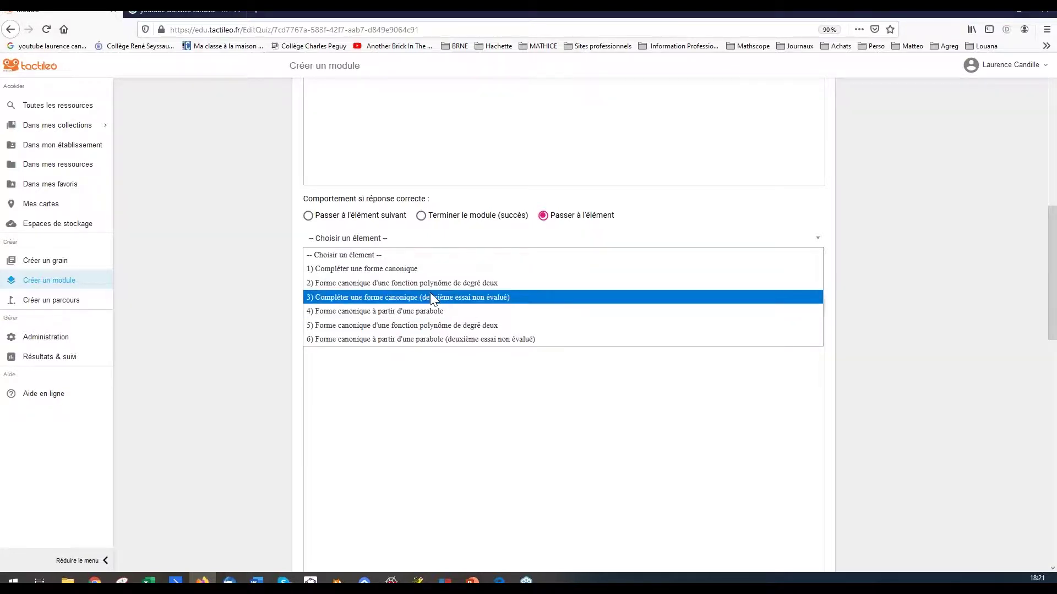
pyautogui.click(429, 312)
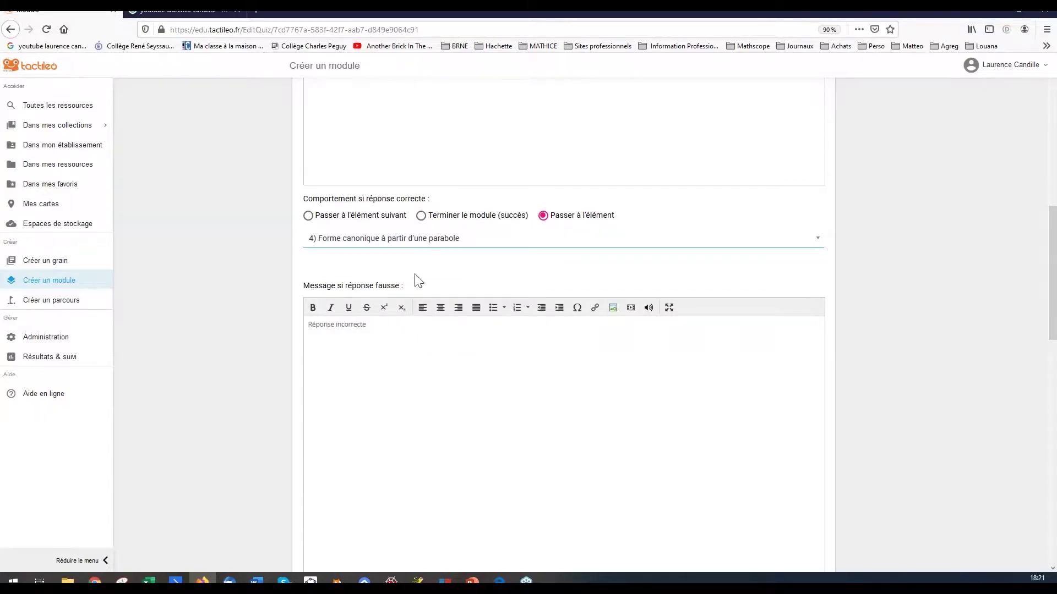
pyautogui.scroll(-7, 418, 324)
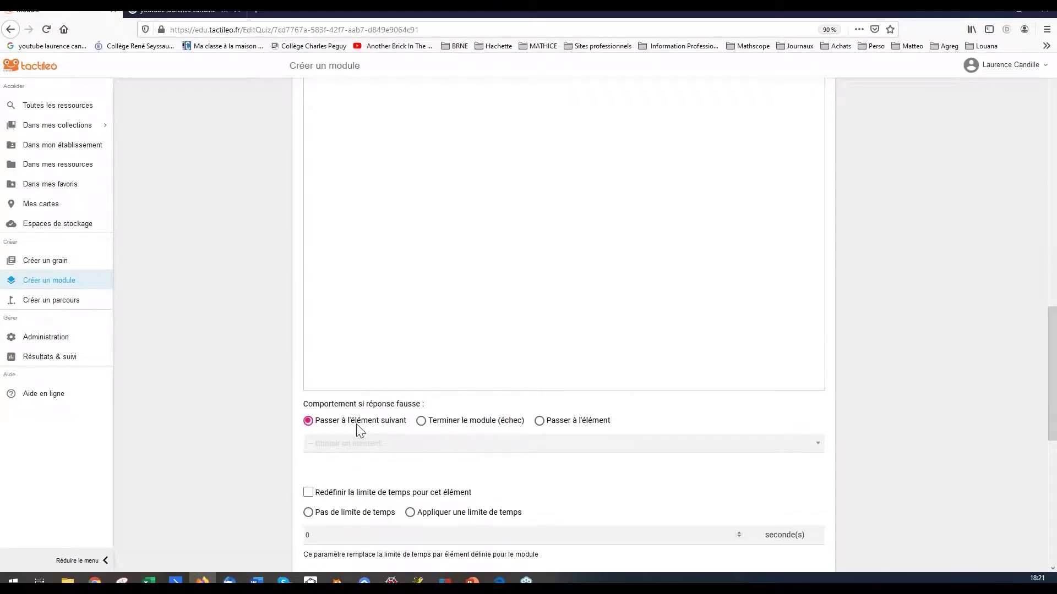
# Review the first element's wrong-answer message and behaviour, keep going to the following element, and save the module with the new navigation.
pyautogui.scroll(2, 372, 383)
pyautogui.scroll(3, 374, 384)
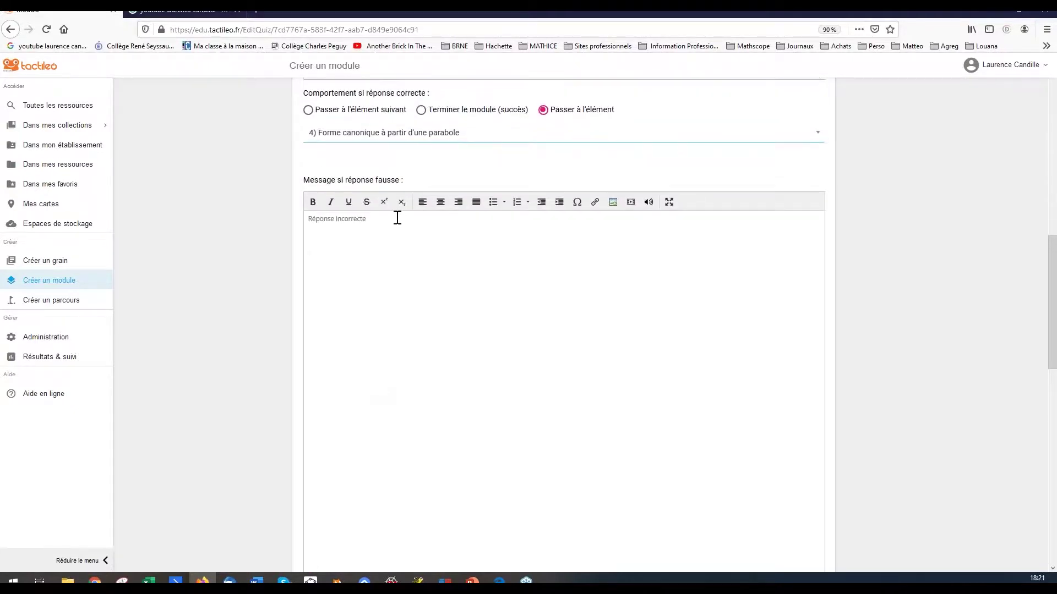
pyautogui.moveTo(397, 218); pyautogui.dragTo(303, 221)
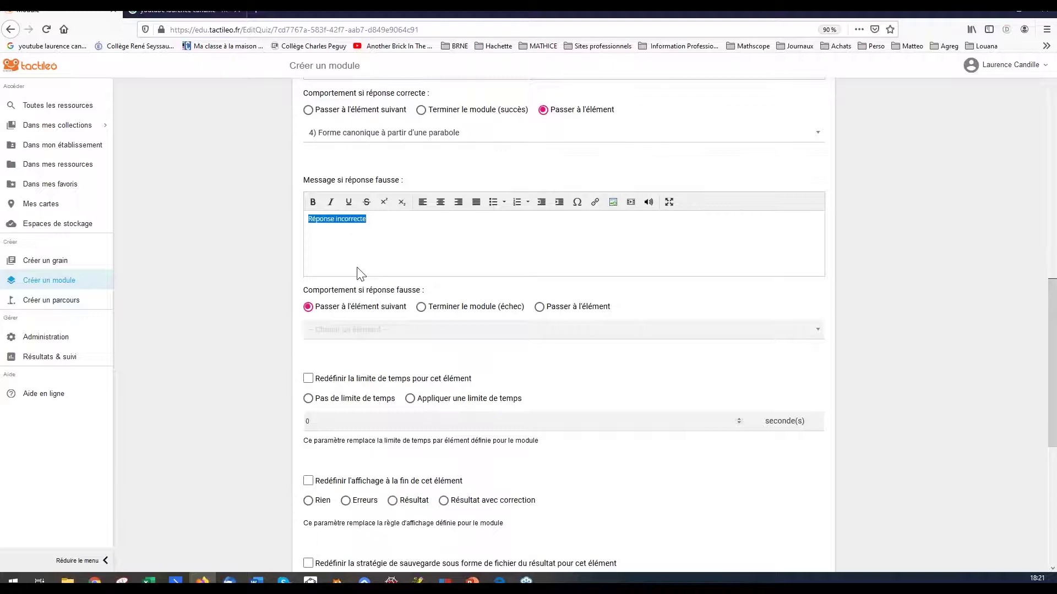
pyautogui.scroll(-2, 361, 274)
pyautogui.scroll(7, 361, 274)
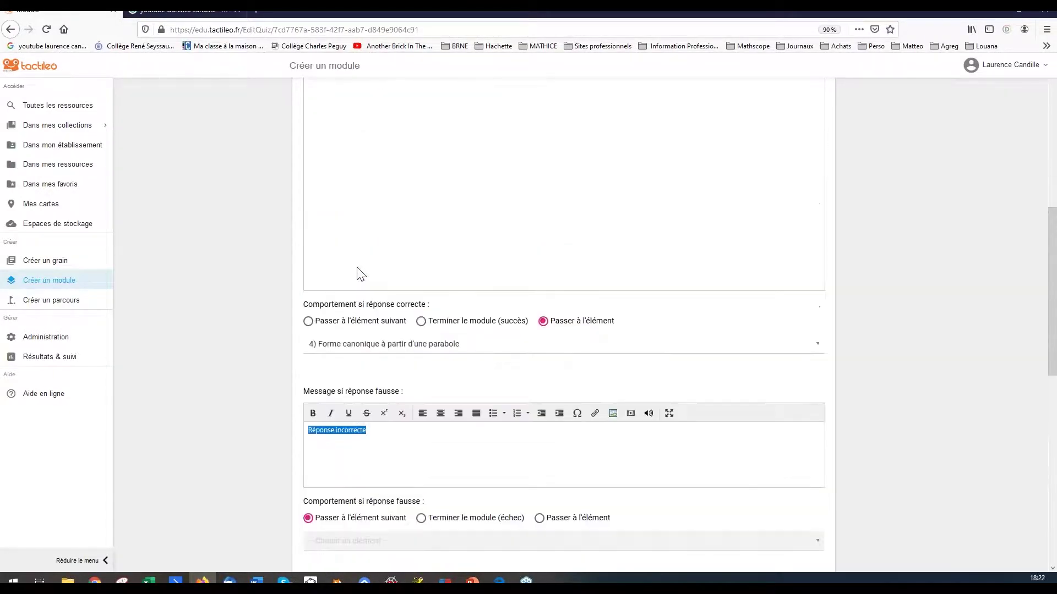
pyautogui.scroll(6, 361, 274)
pyautogui.scroll(-4, 360, 273)
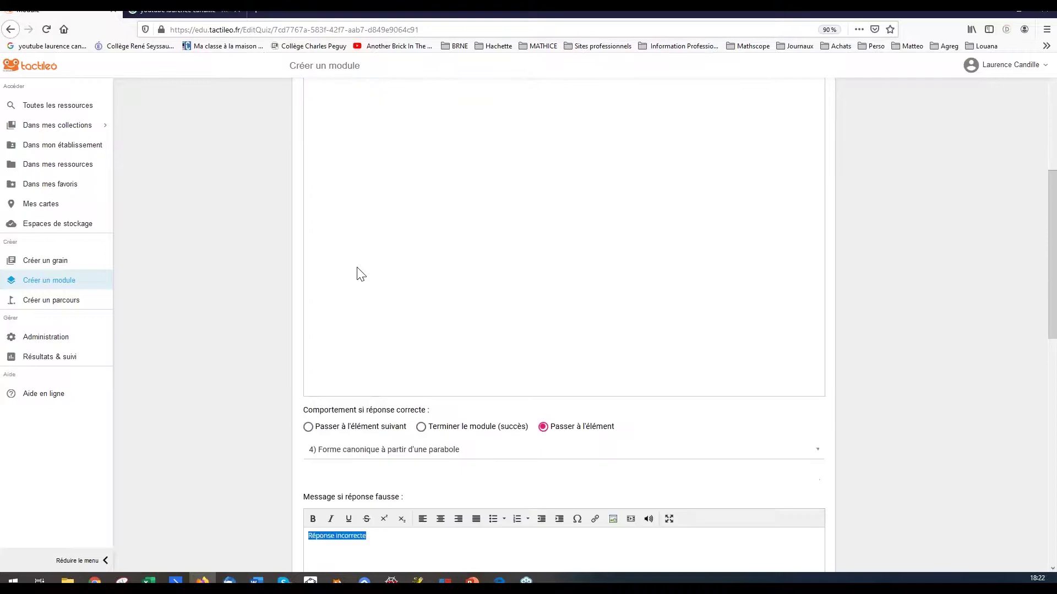
pyautogui.scroll(-12, 361, 273)
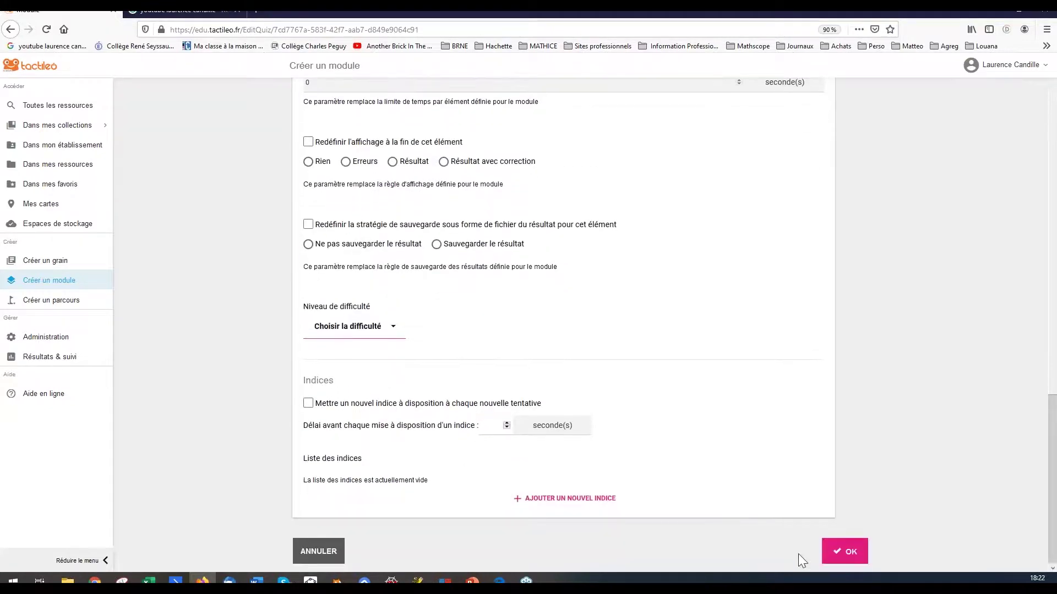
pyautogui.click(851, 552)
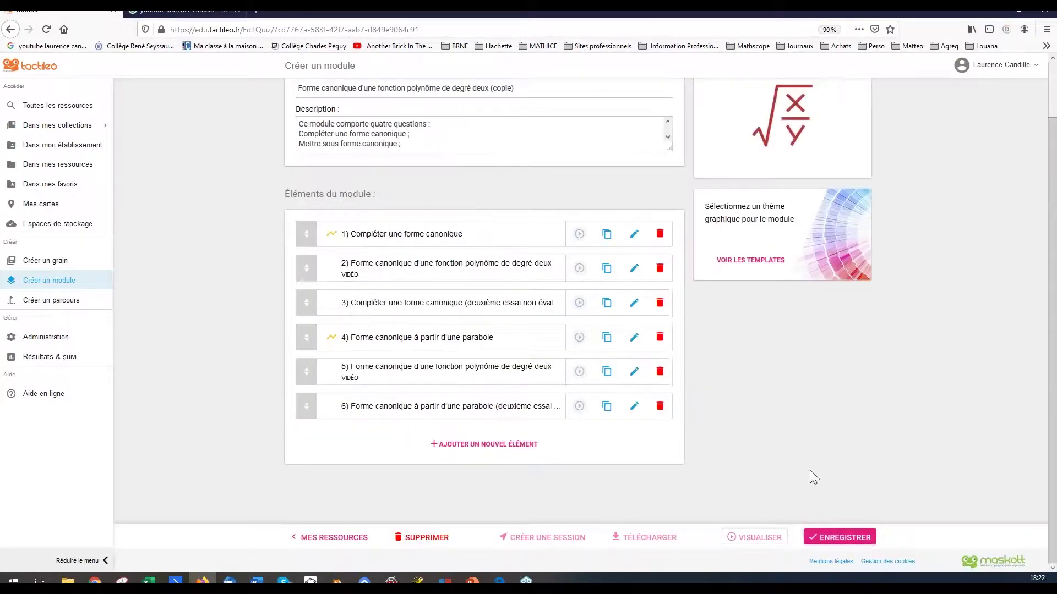
pyautogui.click(831, 538)
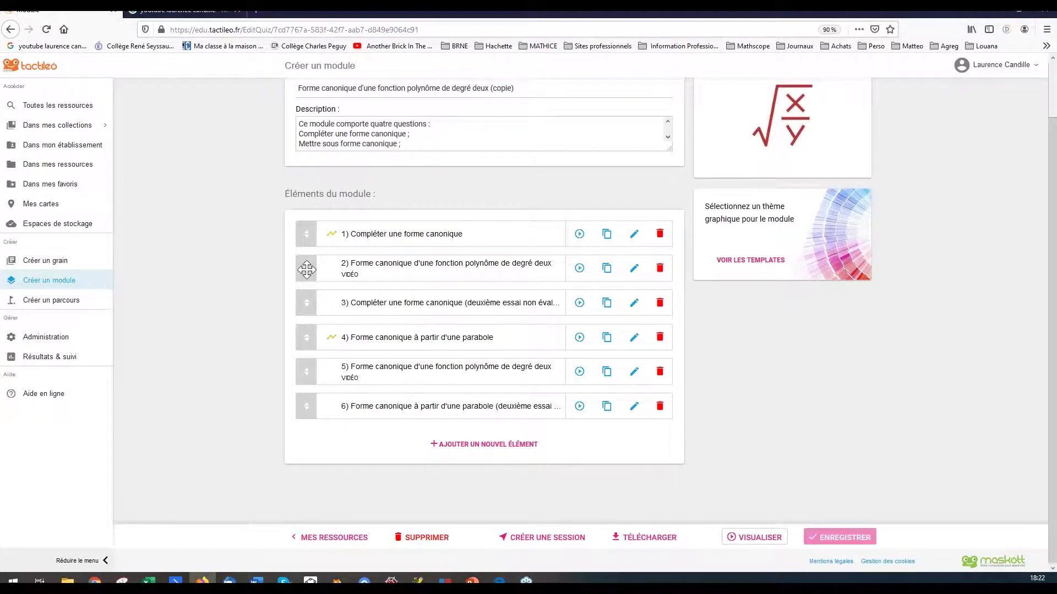
# Move the video "Forme canonique d'une fonction polynôme de degré deux" from second to first place among the elements and save the module.
pyautogui.moveTo(306, 270); pyautogui.dragTo(307, 269)
pyautogui.moveTo(307, 268)
pyautogui.mouseDown()
pyautogui.moveTo(308, 285)
pyautogui.moveTo(314, 266)
pyautogui.mouseUp()
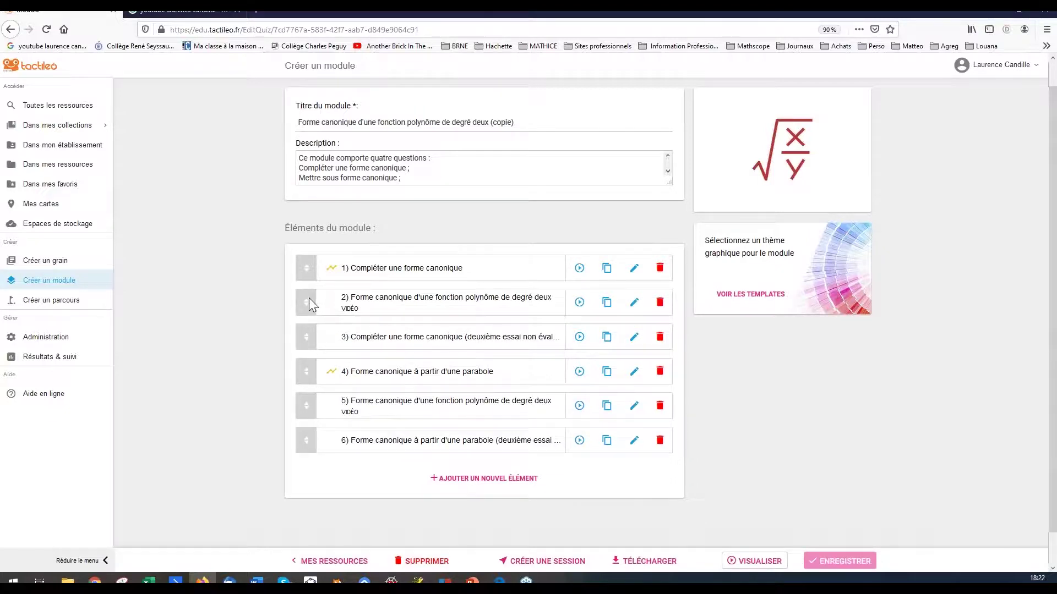
pyautogui.moveTo(308, 298); pyautogui.dragTo(319, 258)
pyautogui.moveTo(306, 308); pyautogui.dragTo(314, 268)
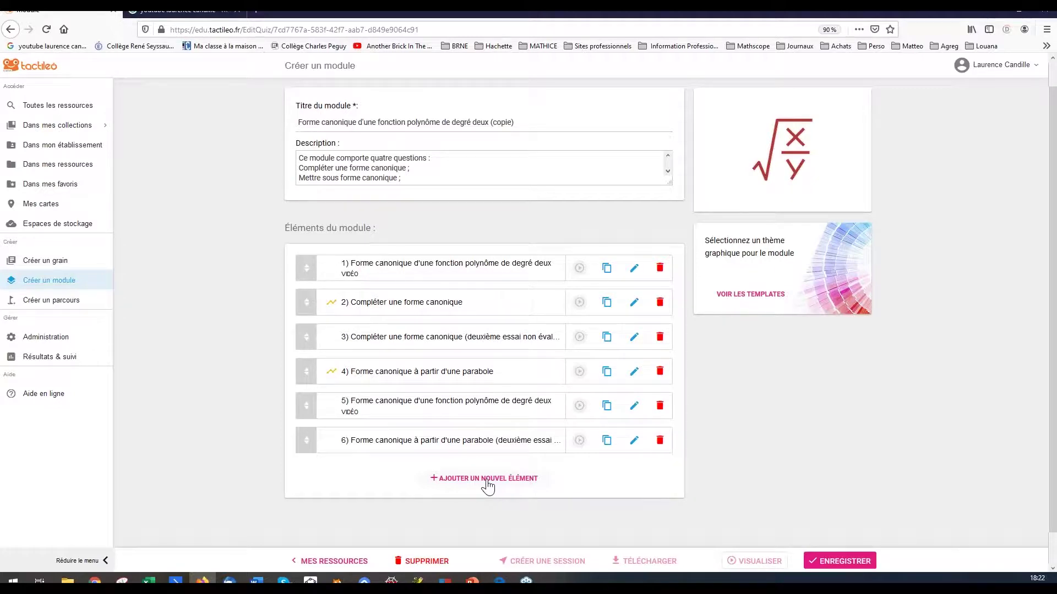
pyautogui.click(865, 562)
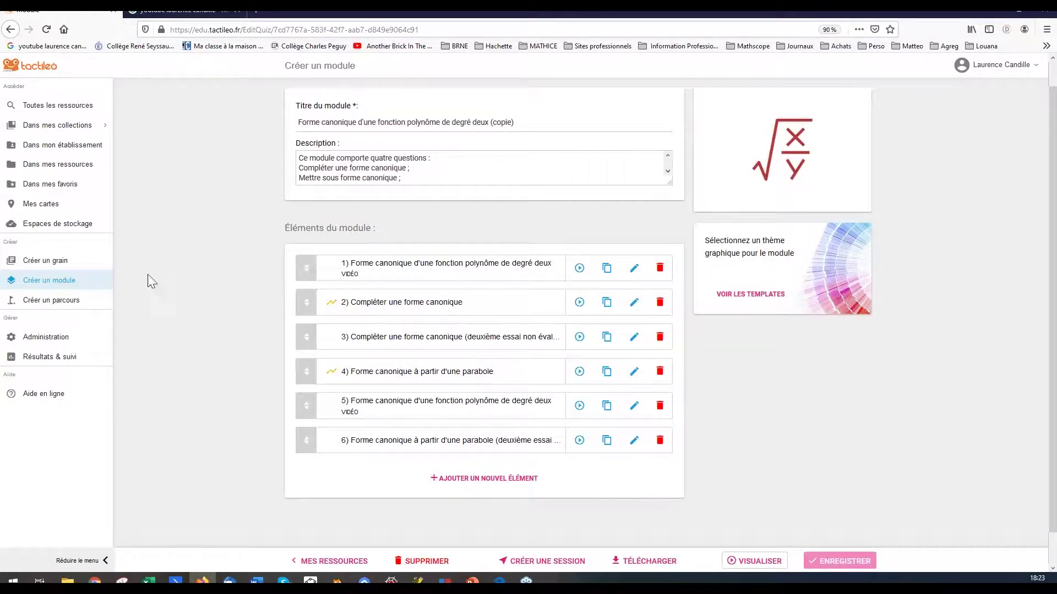
# Start a new blank module titled "Mon module", leaving its description empty.
pyautogui.click(84, 285)
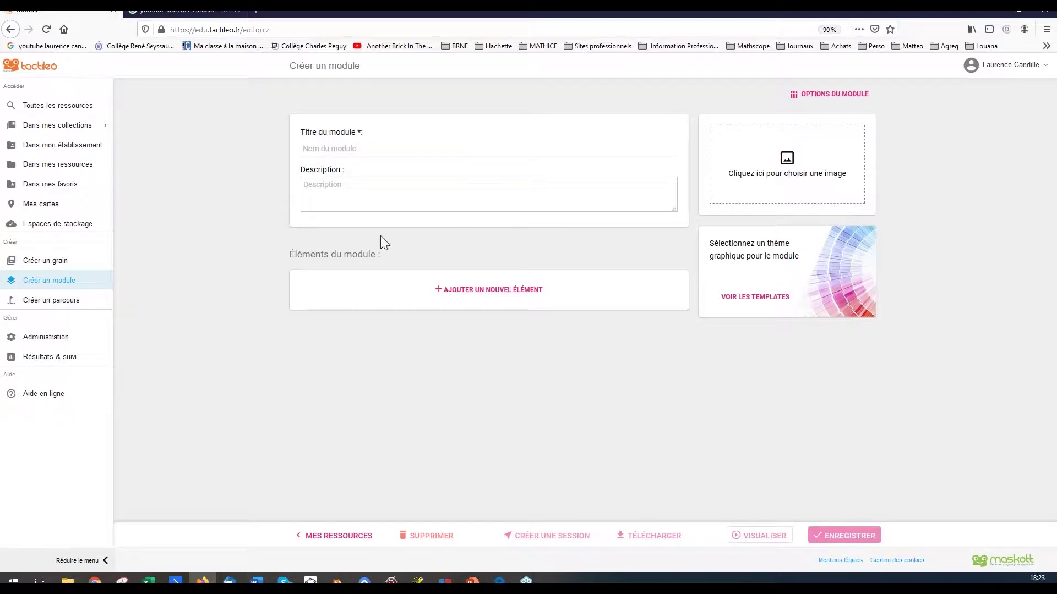
pyautogui.click(348, 144)
pyautogui.write('Mon module')
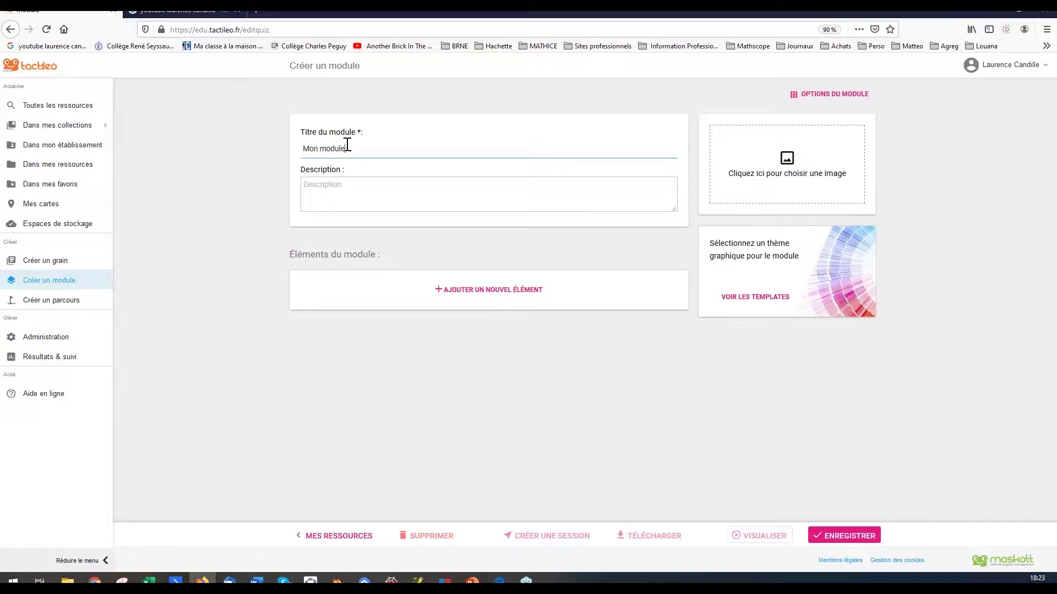
pyautogui.click(344, 189)
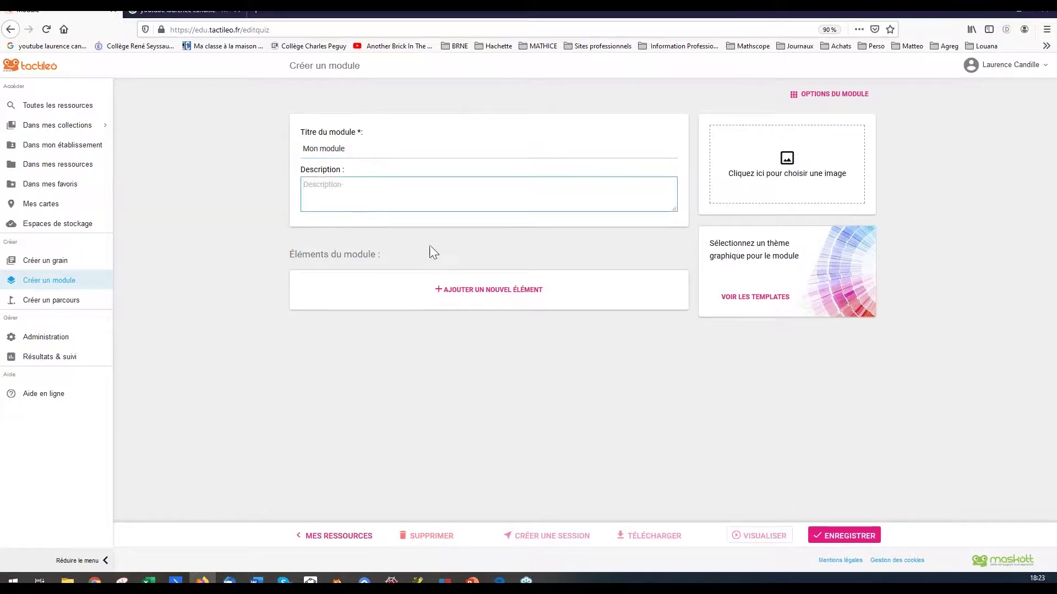
# Look through the available evaluated and information element types, and add a new Vidéo element to the module.
pyautogui.click(480, 296)
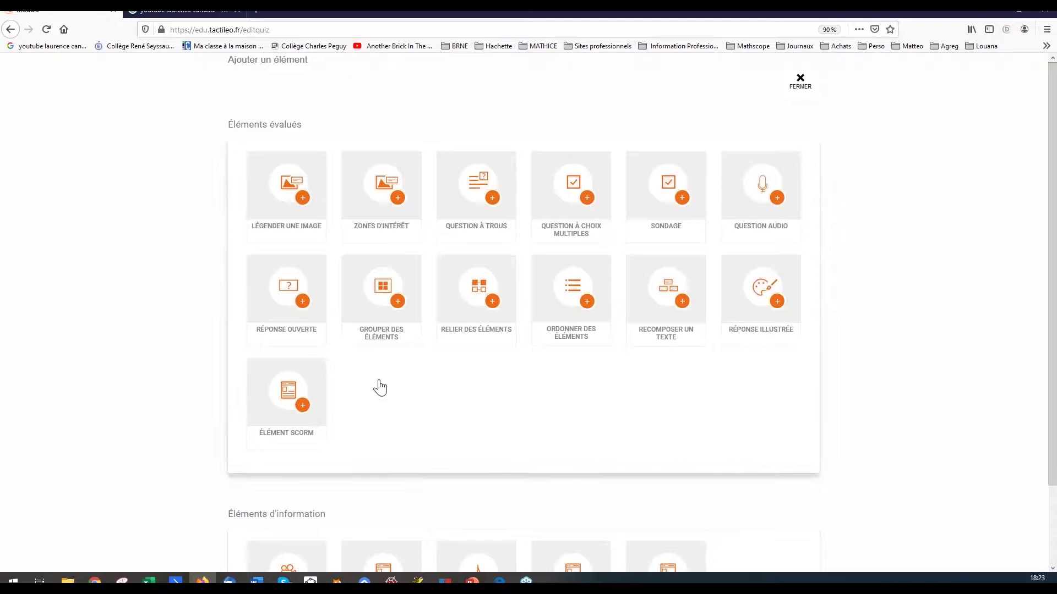
pyautogui.scroll(-1, 380, 387)
pyautogui.scroll(-1, 379, 388)
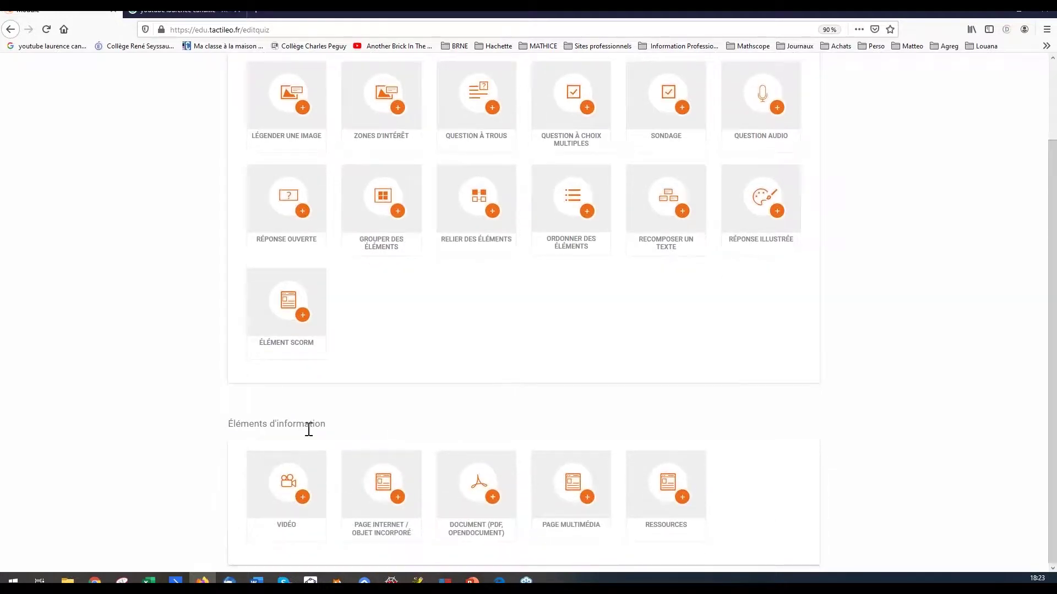
pyautogui.click(285, 487)
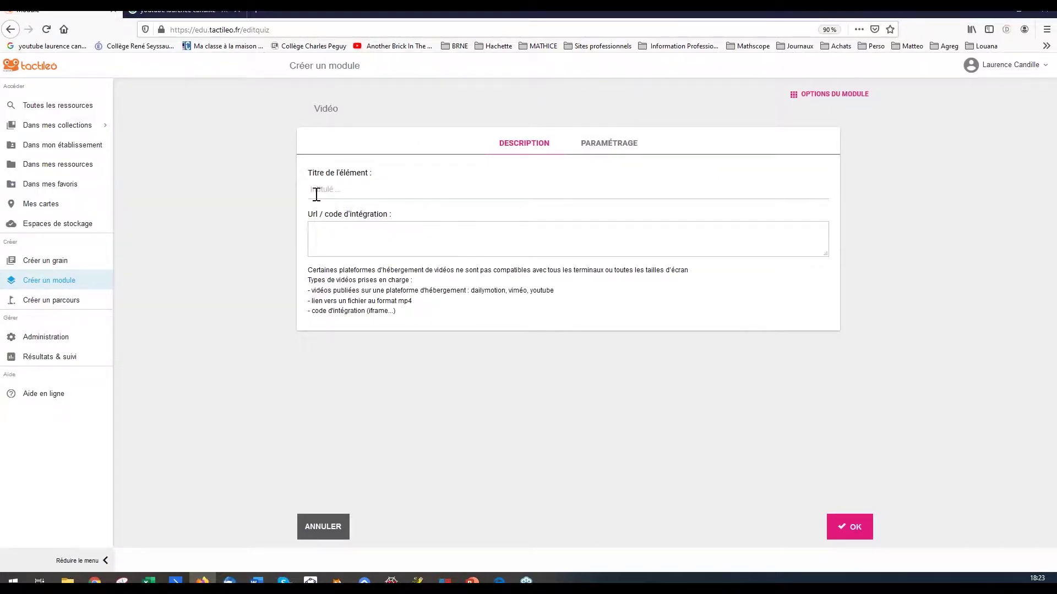
# Switch to the Google results, open the YouTube video "Résoudre (3x+4)(2x 7)=0", and copy its embed code.
pyautogui.click(189, 12)
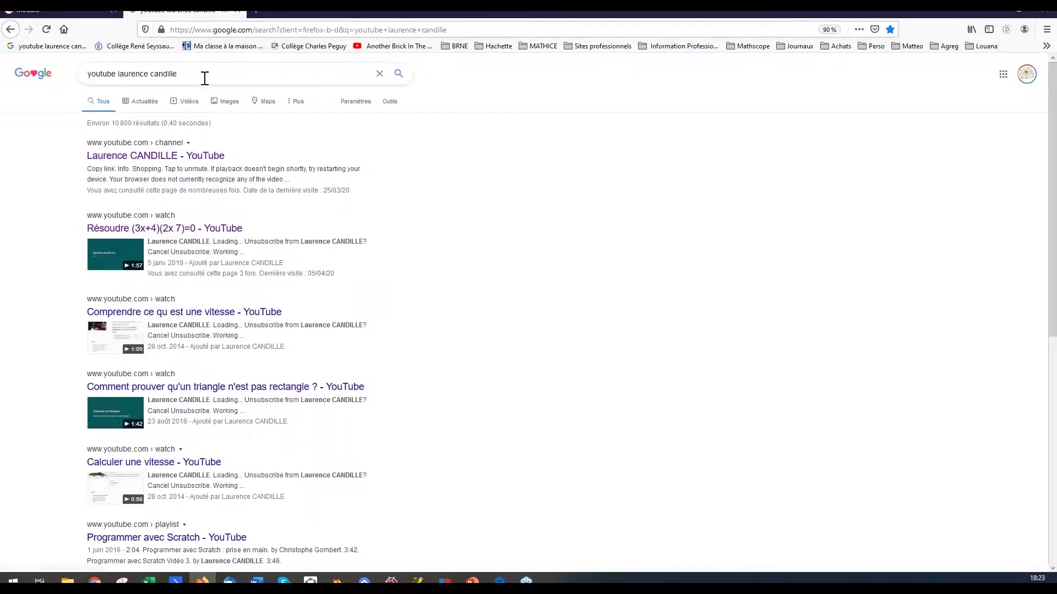
pyautogui.click(170, 231)
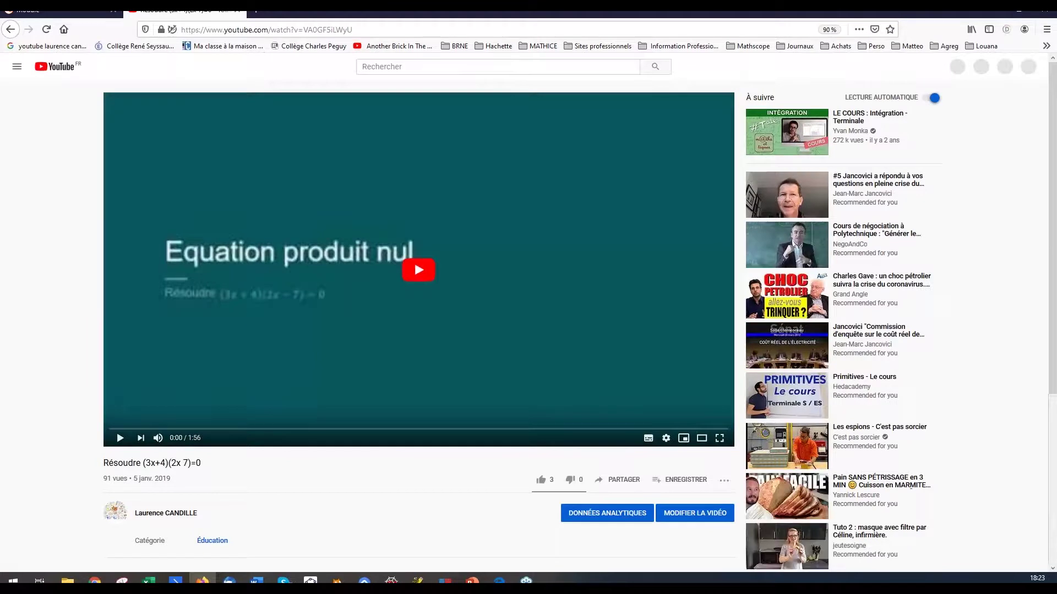
pyautogui.click(619, 480)
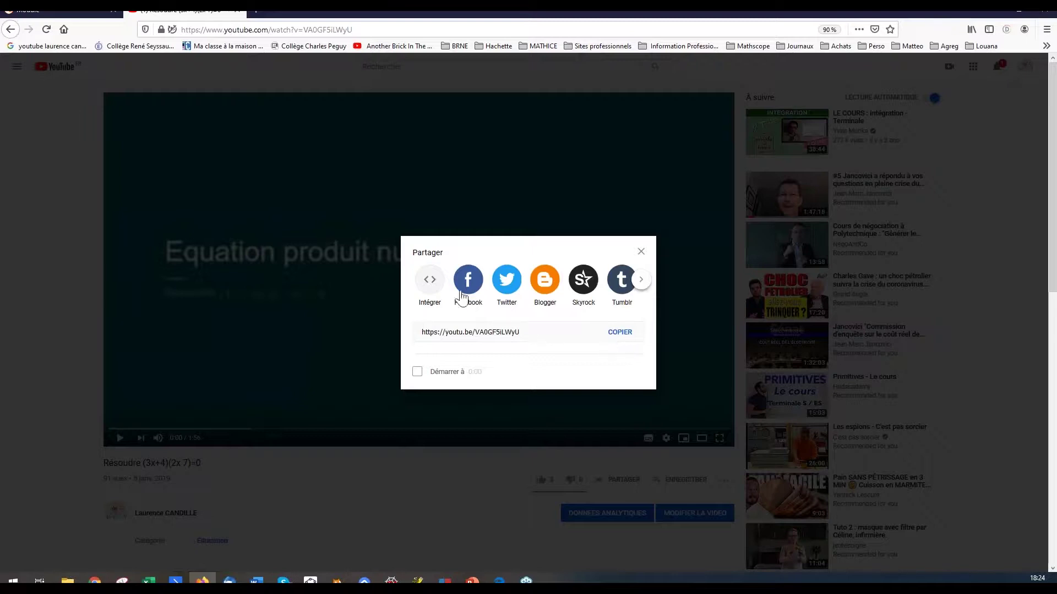
pyautogui.click(431, 282)
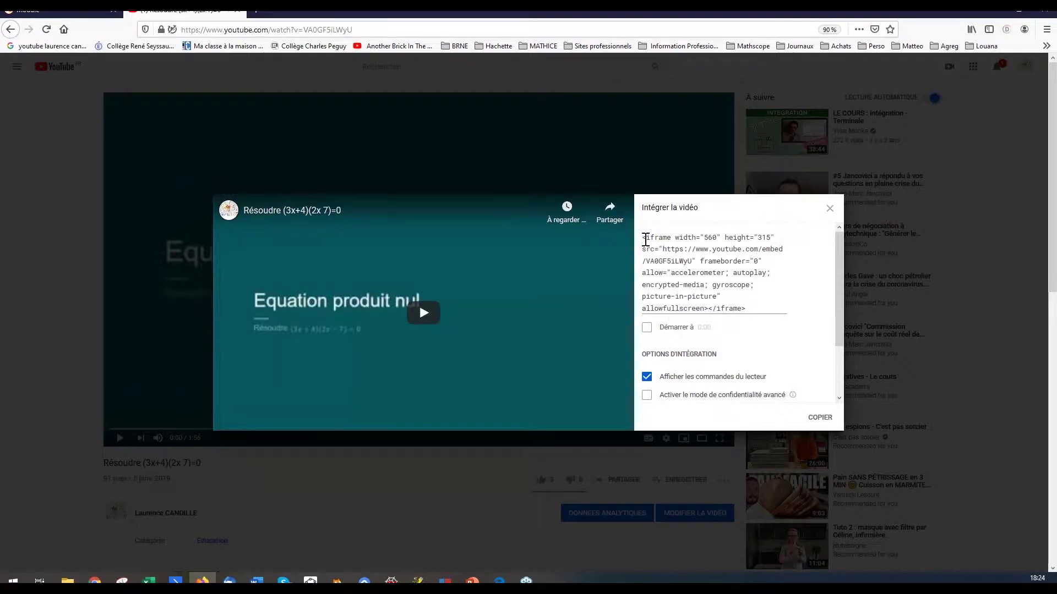
pyautogui.click(820, 419)
pyautogui.hotkey('ctrl', 'c')
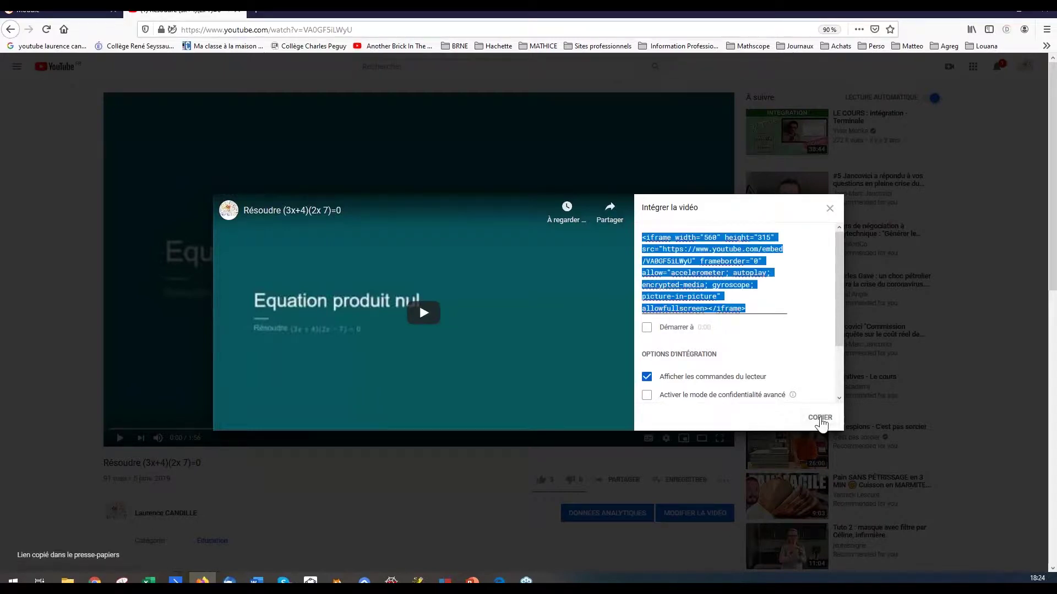
# Back in Tactileo, paste the embed code into the video element, title it "Vidéo de ma chaine", and confirm the element.
pyautogui.click(67, 12)
pyautogui.click(344, 225)
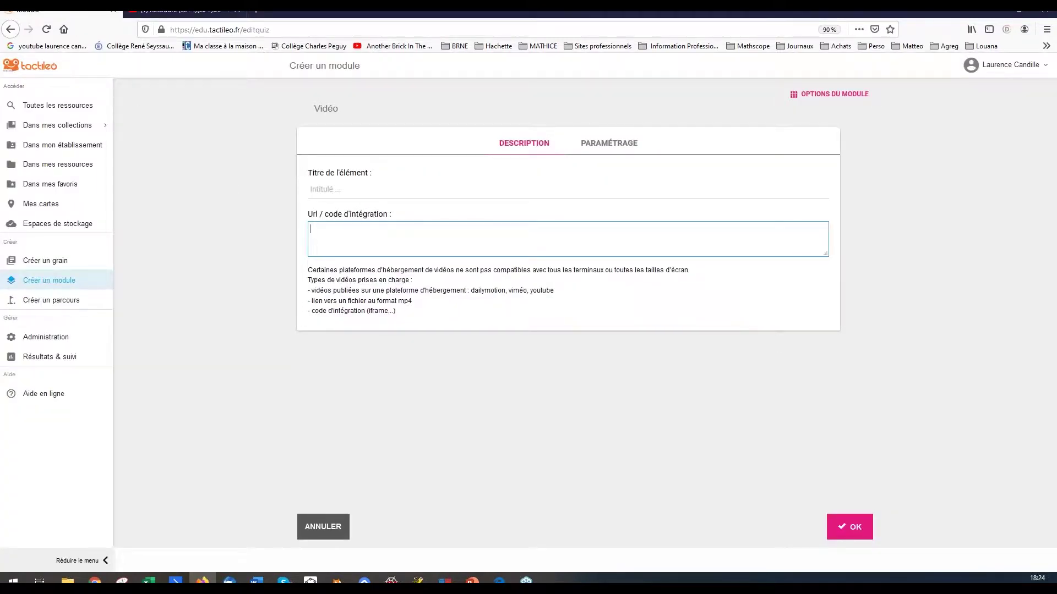
pyautogui.hotkey('ctrl', 'v')
pyautogui.click(350, 191)
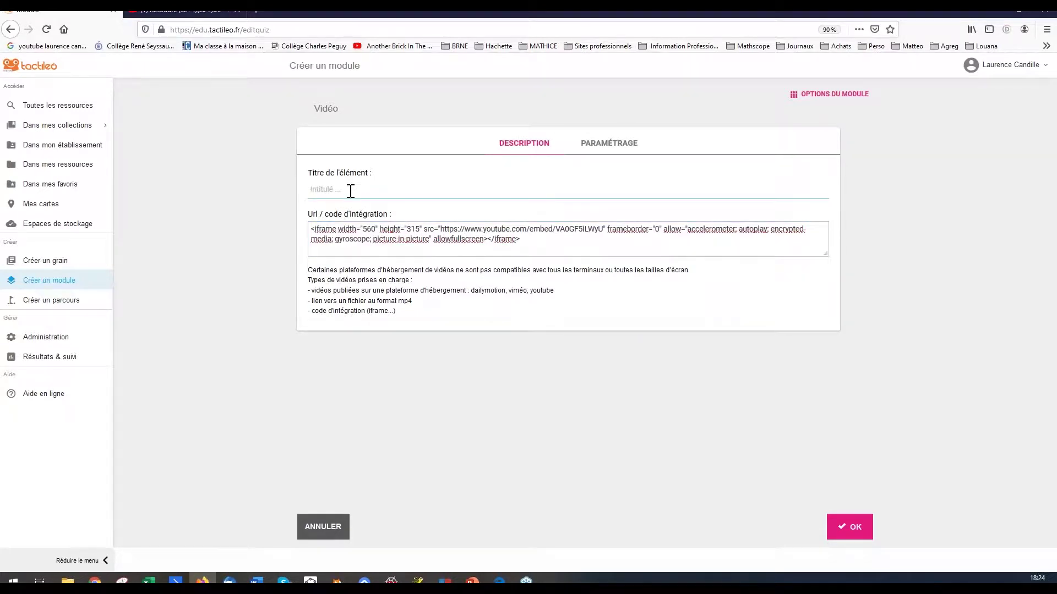
pyautogui.write('Vidéo de ma chaine')
pyautogui.click(847, 527)
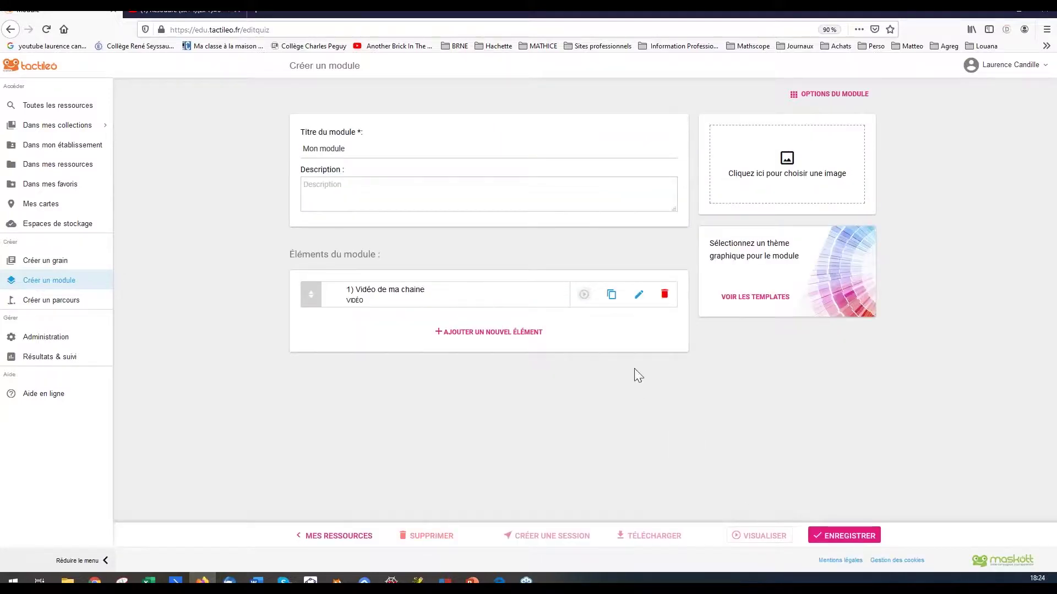
# Save the module "Mon module", preview its video element, and close the preview.
pyautogui.click(824, 540)
pyautogui.click(584, 295)
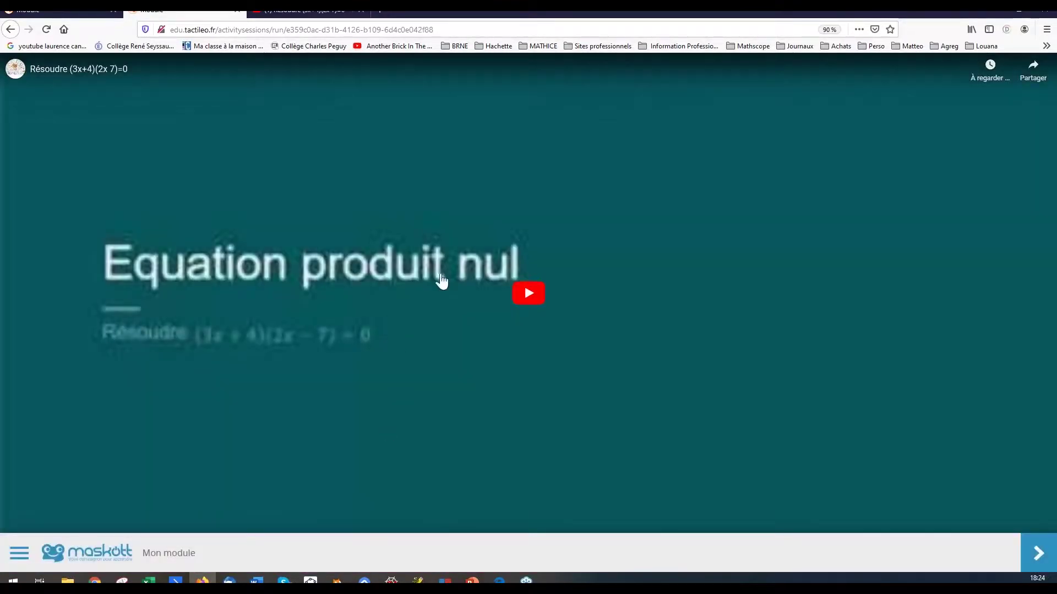
pyautogui.click(237, 11)
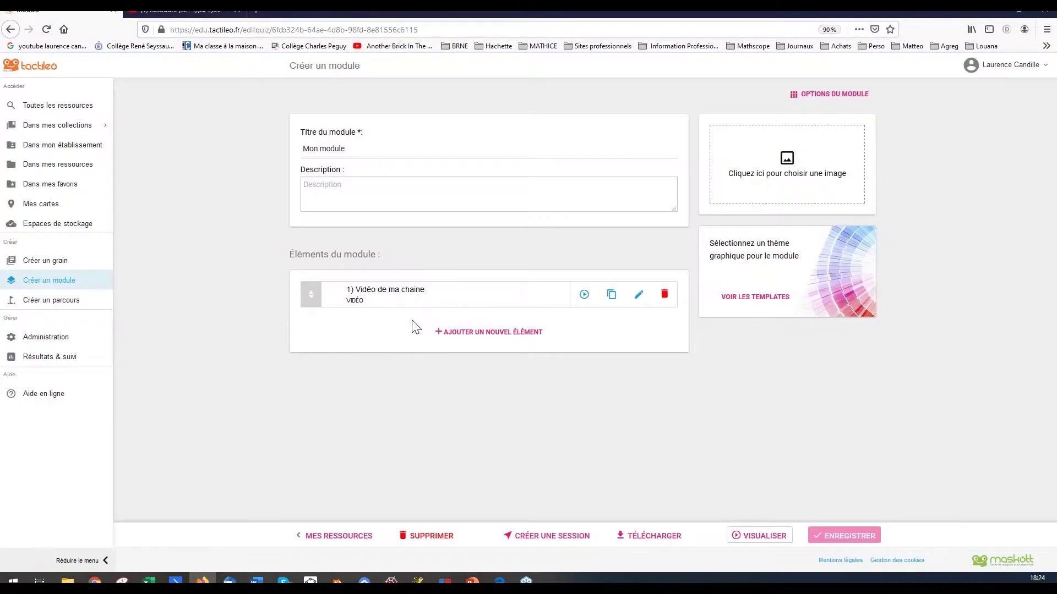
# Start adding a Ressources element and filter the resources to the collection "Mathématiques - Seconde - Commun - Voie générale".
pyautogui.click(458, 336)
pyautogui.scroll(-3, 435, 410)
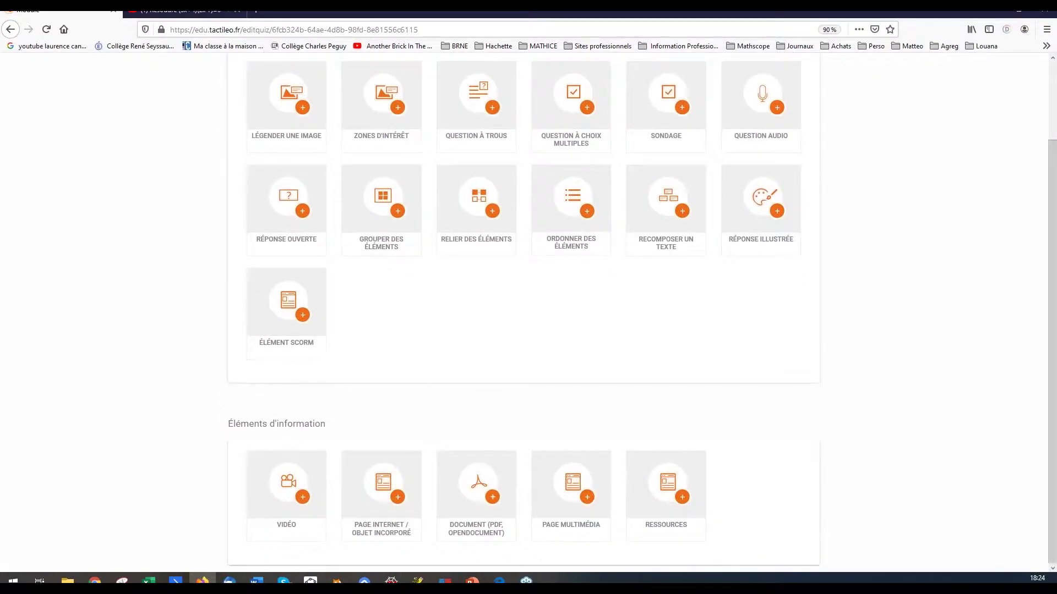
pyautogui.click(654, 498)
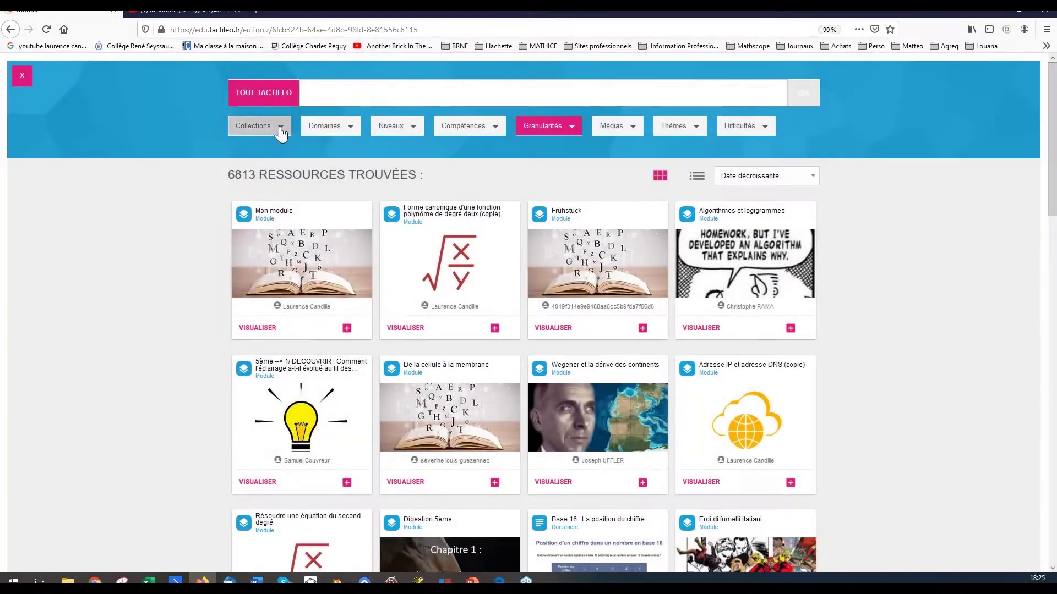
pyautogui.click(281, 130)
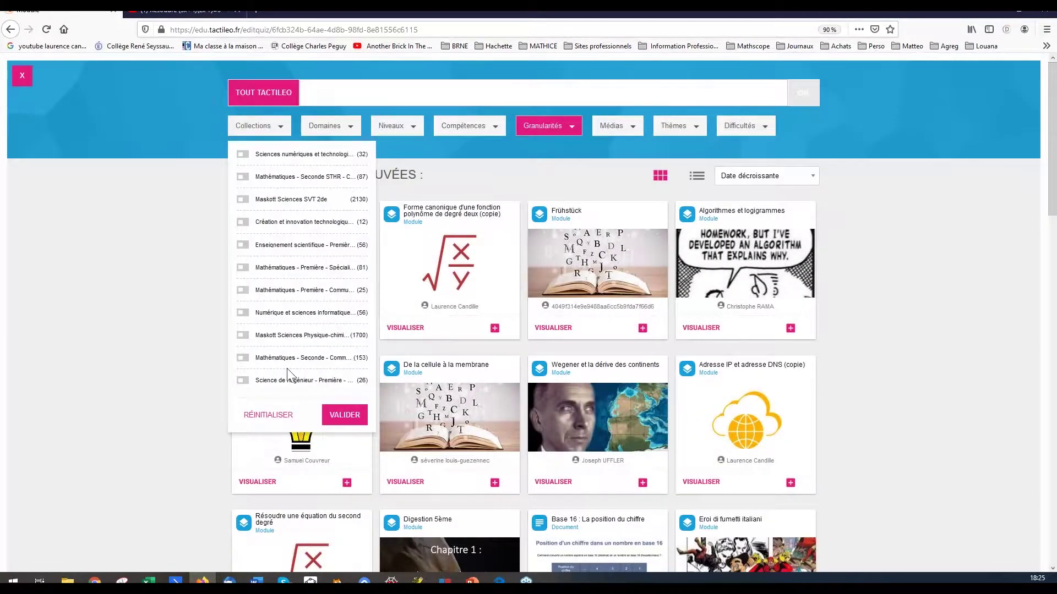
pyautogui.click(243, 357)
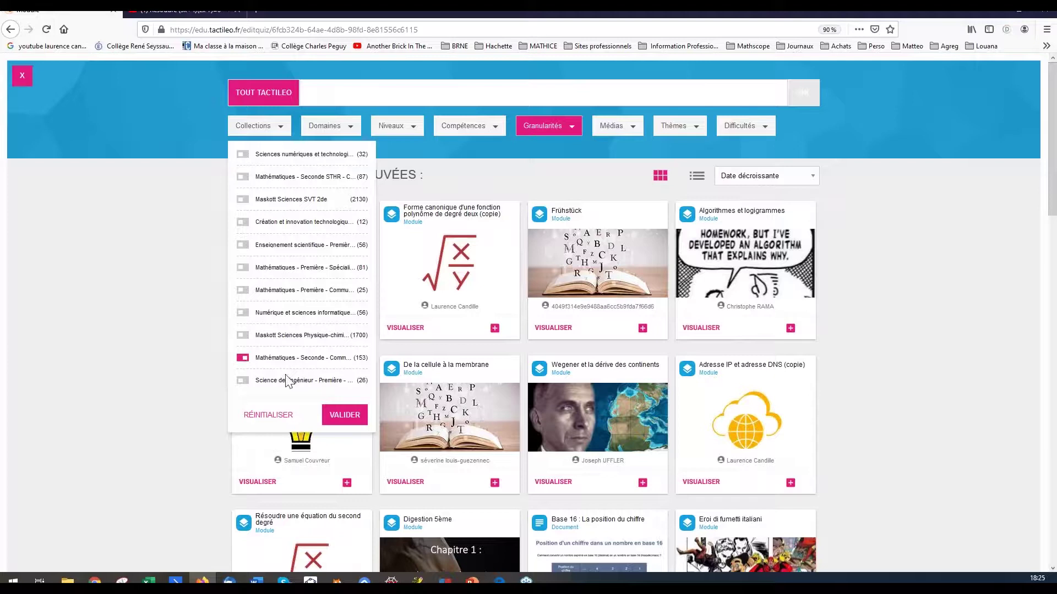
pyautogui.click(344, 417)
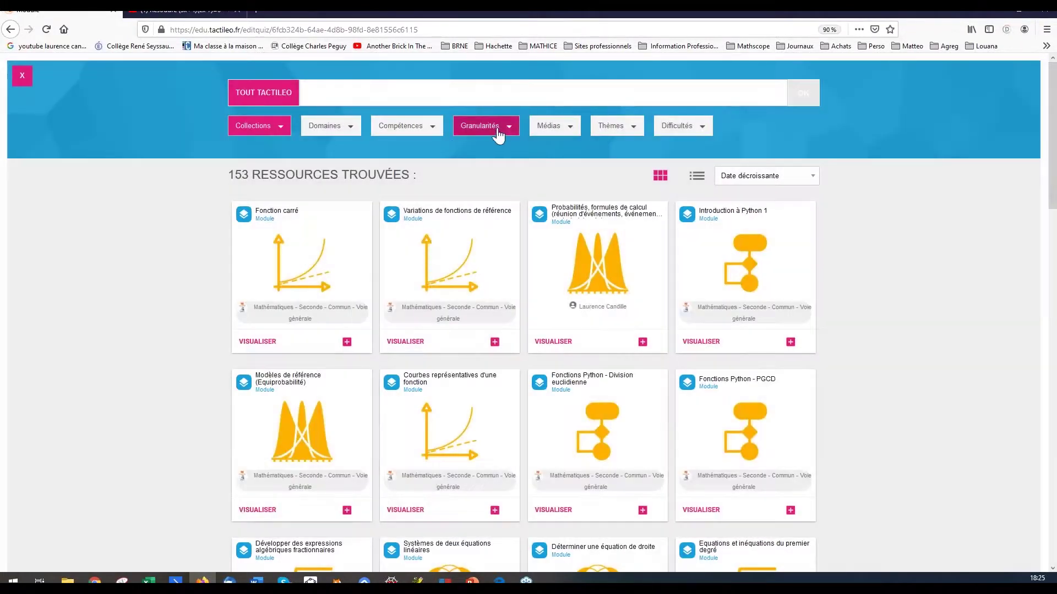
# Restrict the granularity to Grain and add the video "Relation de Chasles" to the module.
pyautogui.click(508, 132)
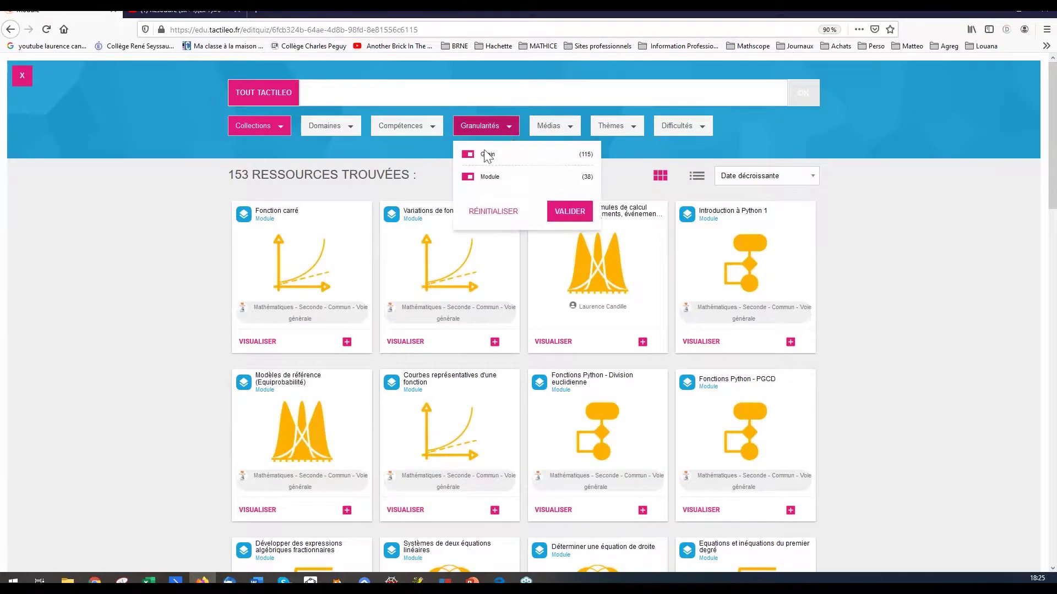
pyautogui.click(466, 179)
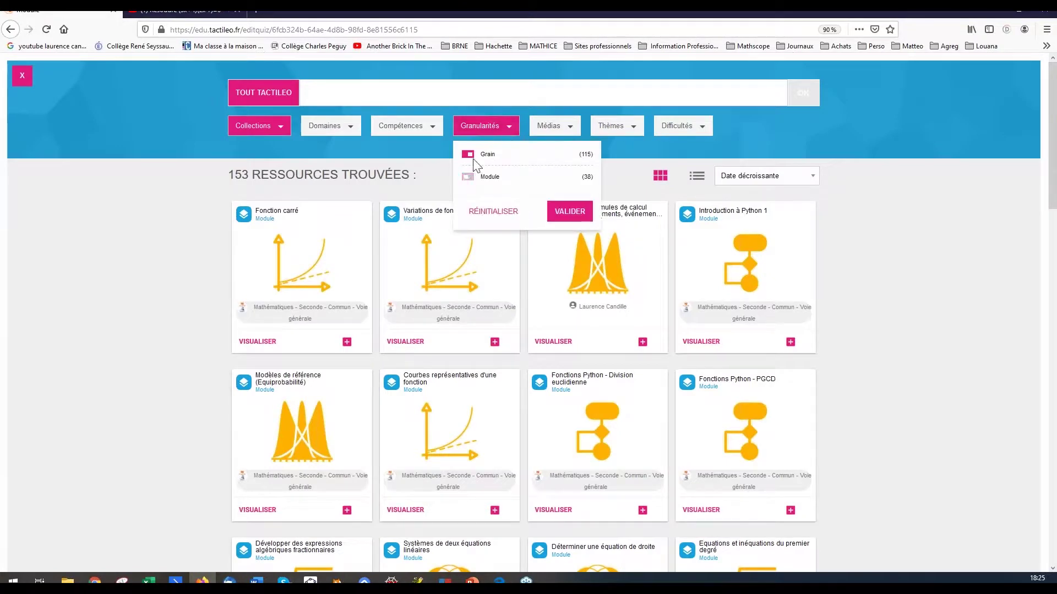
pyautogui.click(549, 217)
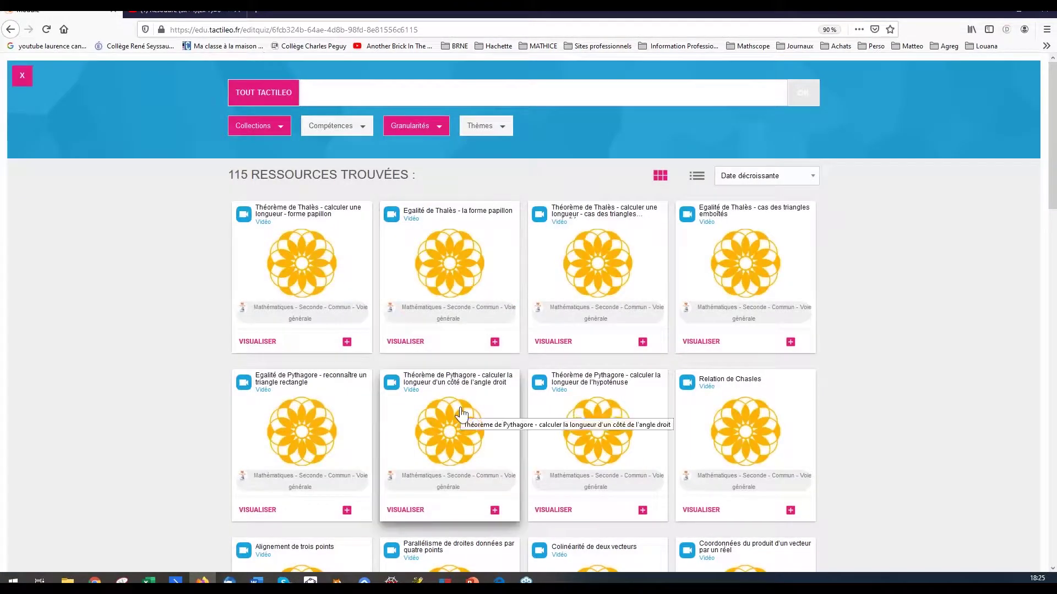
pyautogui.click(790, 510)
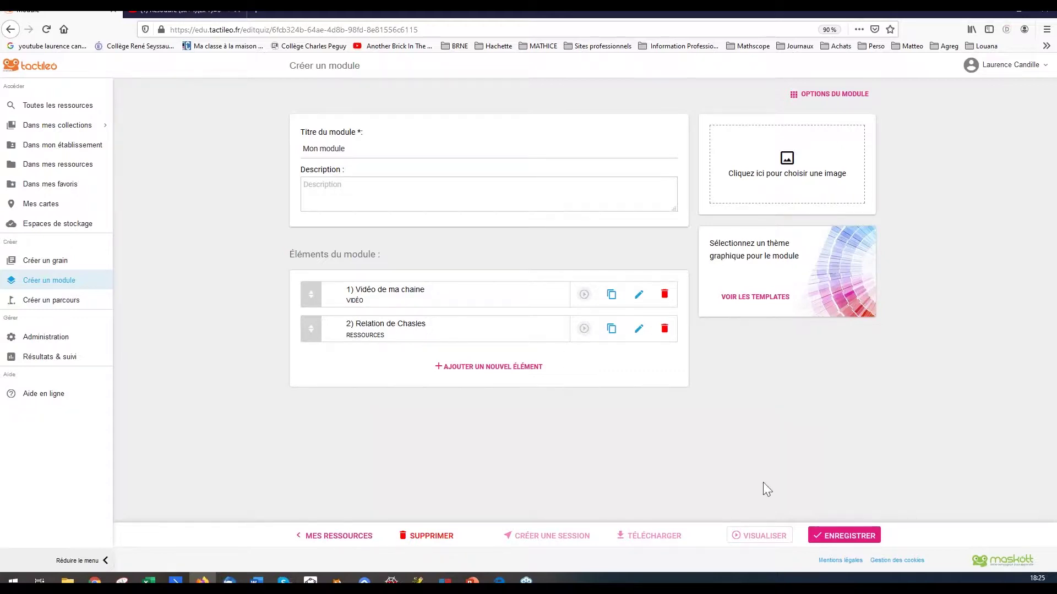
# Save the module, preview its "Relation de Chasles" element, and close the preview.
pyautogui.click(820, 539)
pyautogui.click(585, 331)
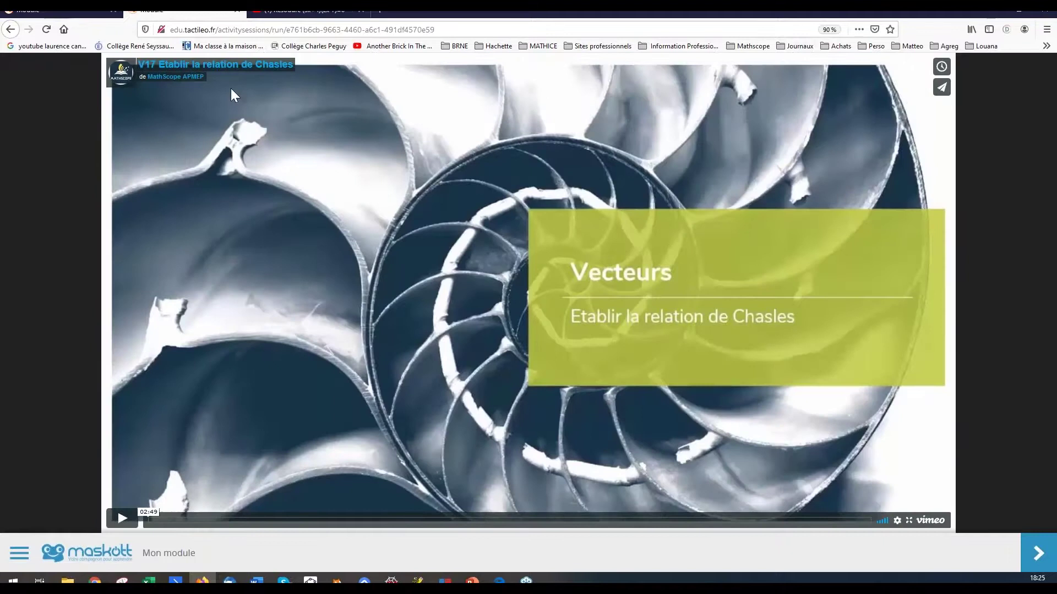
pyautogui.click(236, 10)
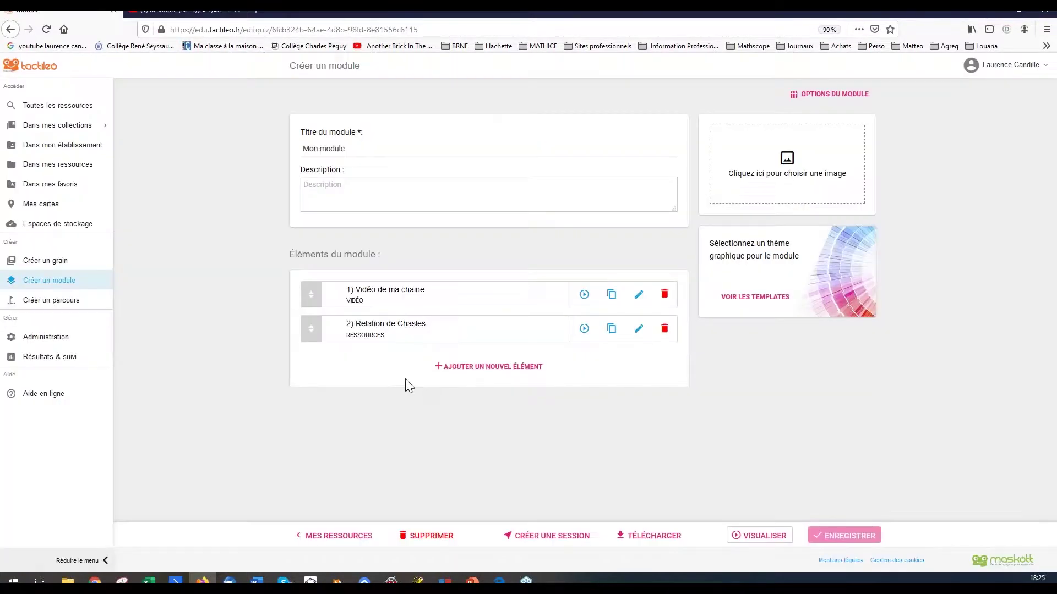
# Add a multiple-choice question element to the module and title it "Résoudre une équation".
pyautogui.click(459, 369)
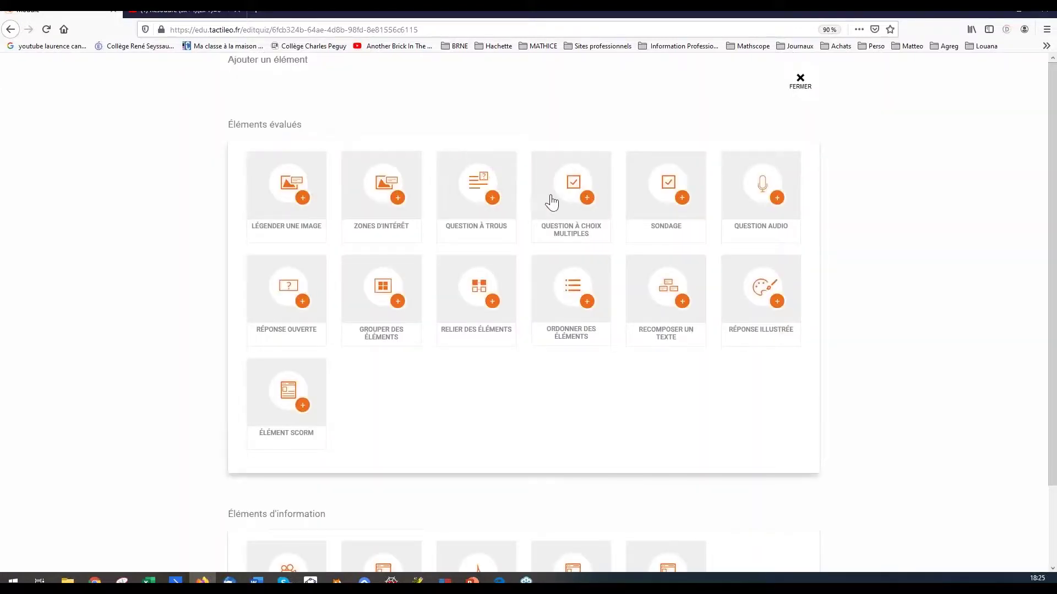
pyautogui.click(566, 205)
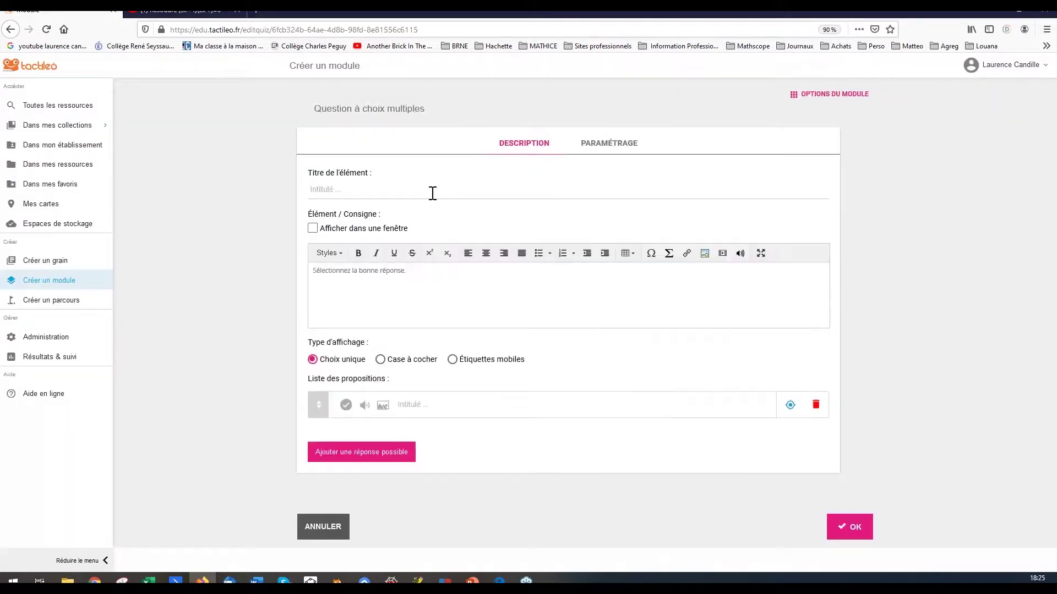
pyautogui.click(433, 193)
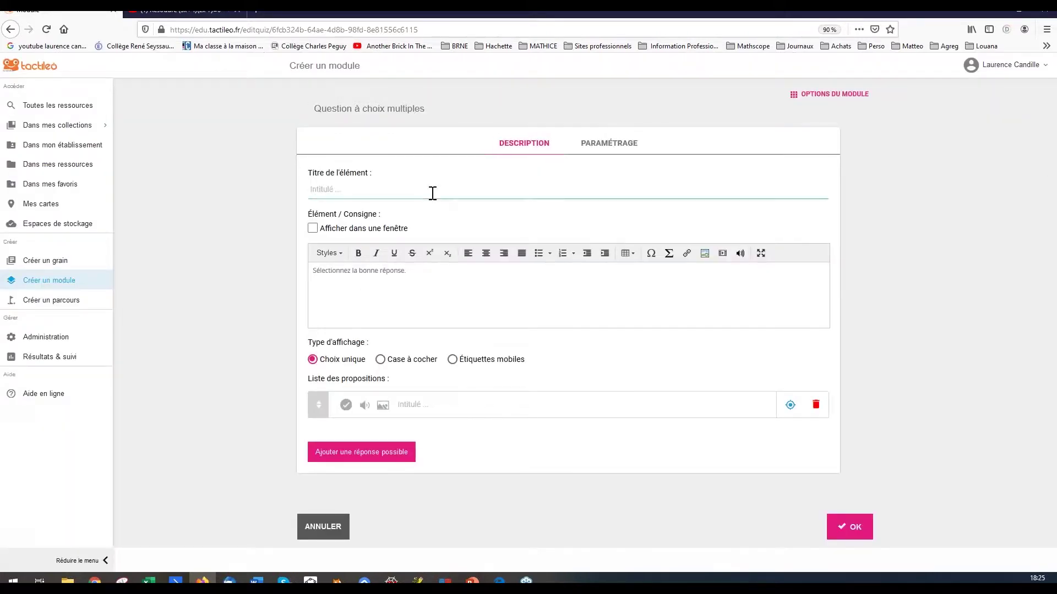
pyautogui.write('Résoudre une équation')
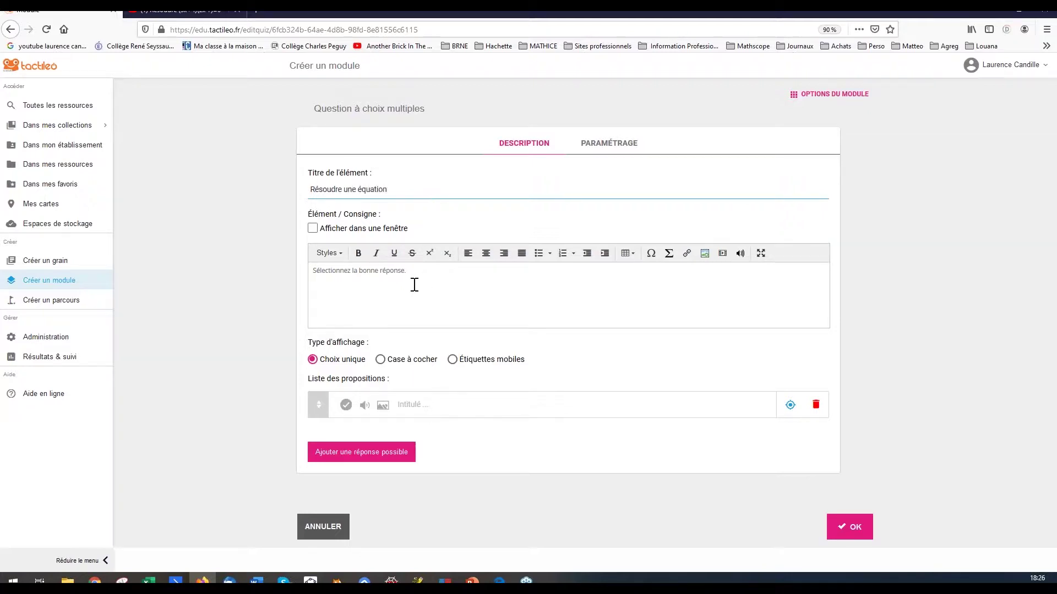
# Replace the question's default instruction with "Résoudre :" followed by "$$2x+8=0$$" on a new line.
pyautogui.moveTo(420, 269); pyautogui.dragTo(312, 278)
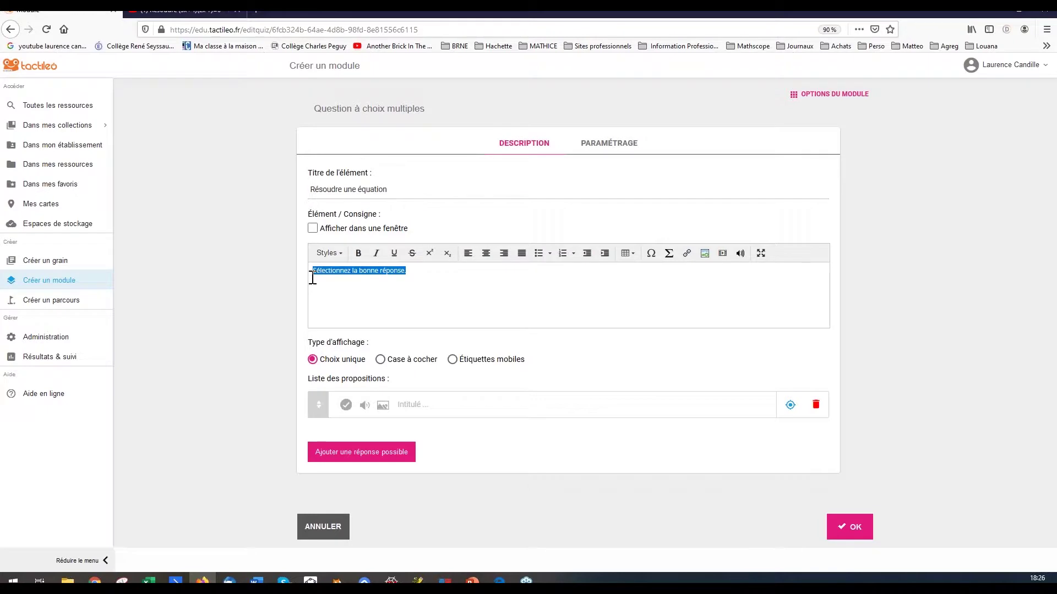
pyautogui.write('Résoudr')
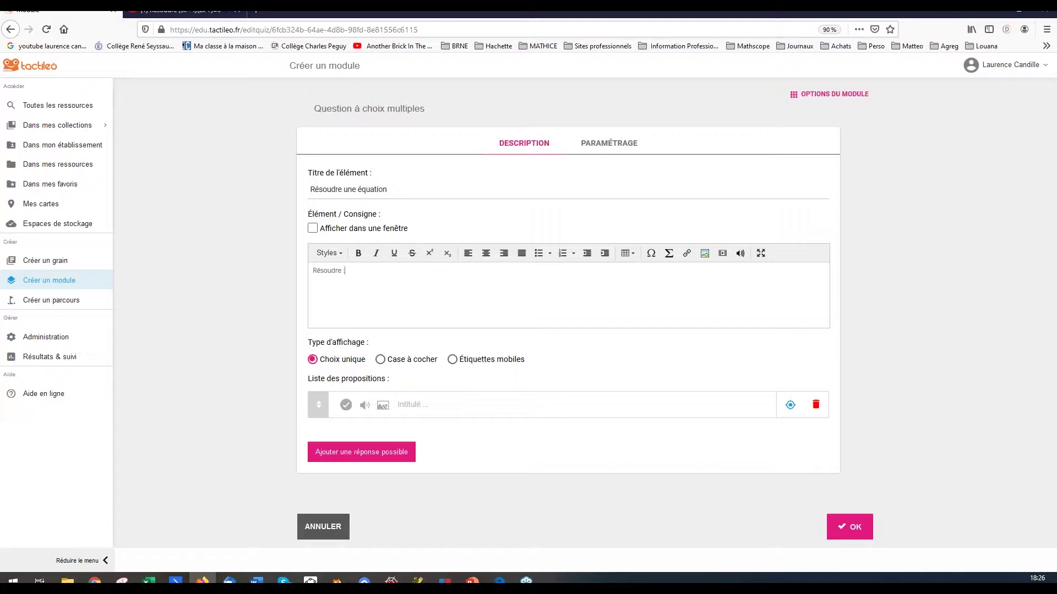
pyautogui.write('e :')
pyautogui.press('Return')
pyautogui.write('$$2x+8=')
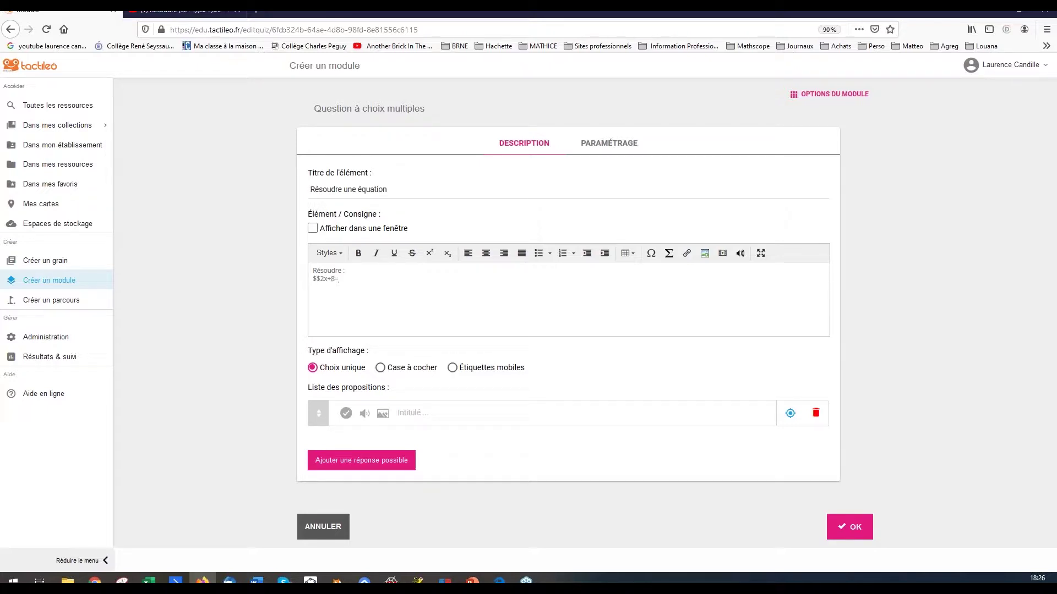
pyautogui.write('0$$')
# Apply the Sous-titre 1 style to the whole instruction and set the answer display type to Case à cocher.
pyautogui.moveTo(355, 276); pyautogui.dragTo(308, 271)
pyautogui.click(329, 253)
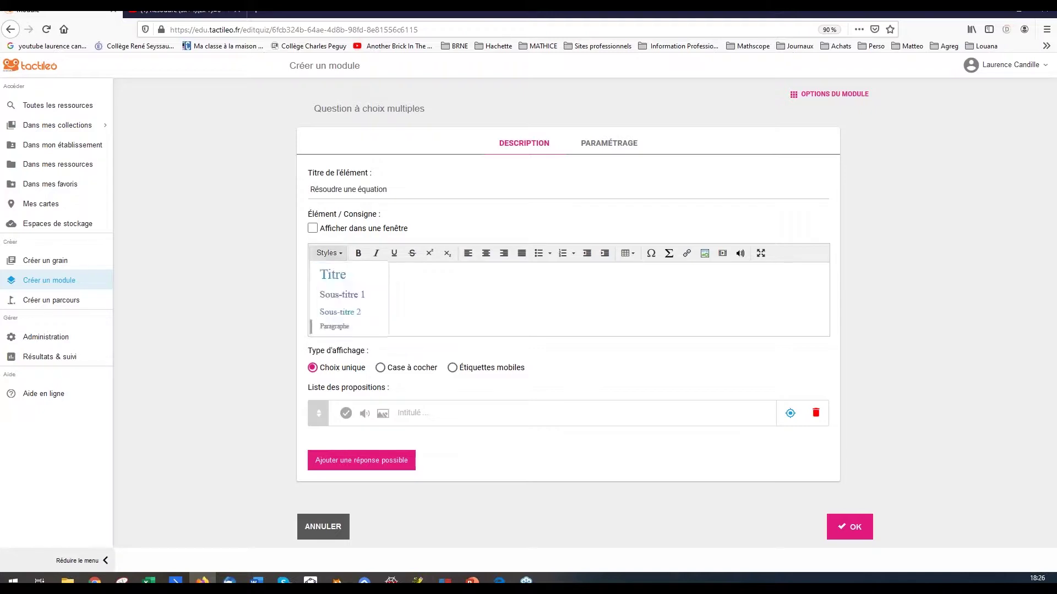
pyautogui.click(336, 286)
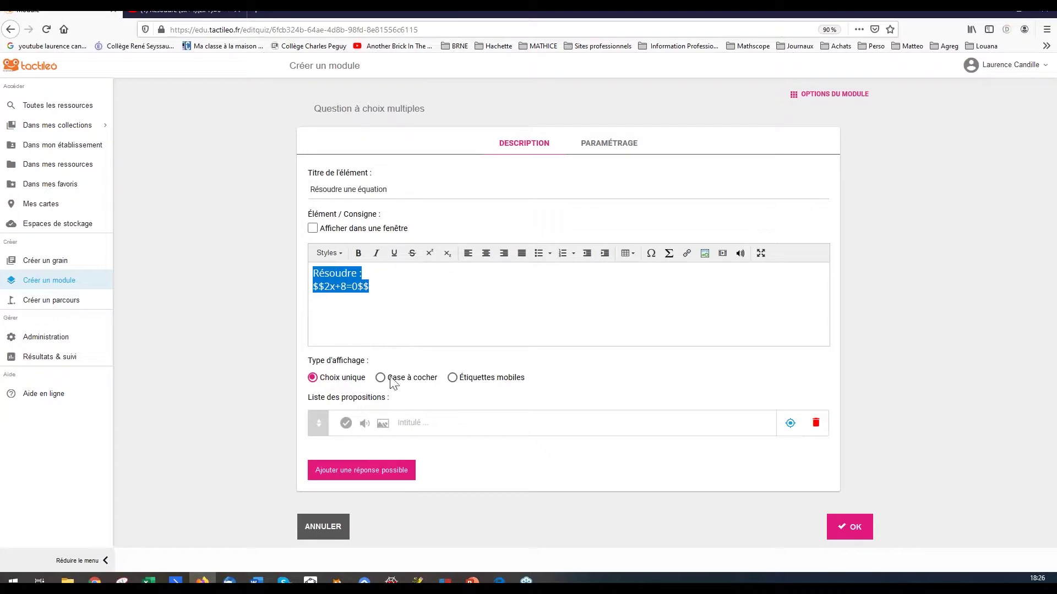
pyautogui.click(399, 298)
pyautogui.click(380, 378)
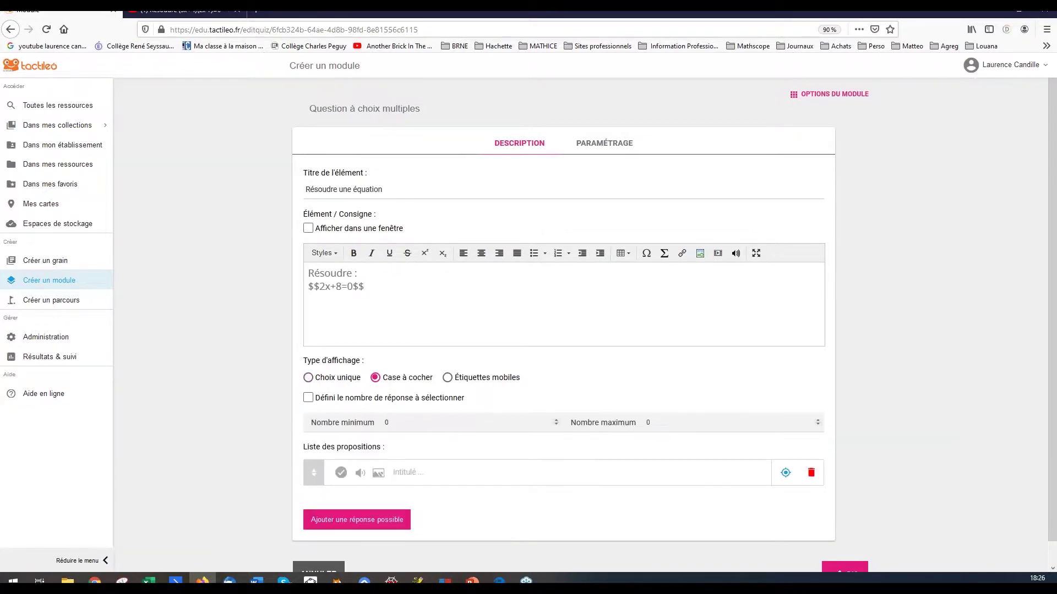
# Fill the question's list of propositions with the four answers 4, -4, -10 and -6.
pyautogui.scroll(-1, 402, 341)
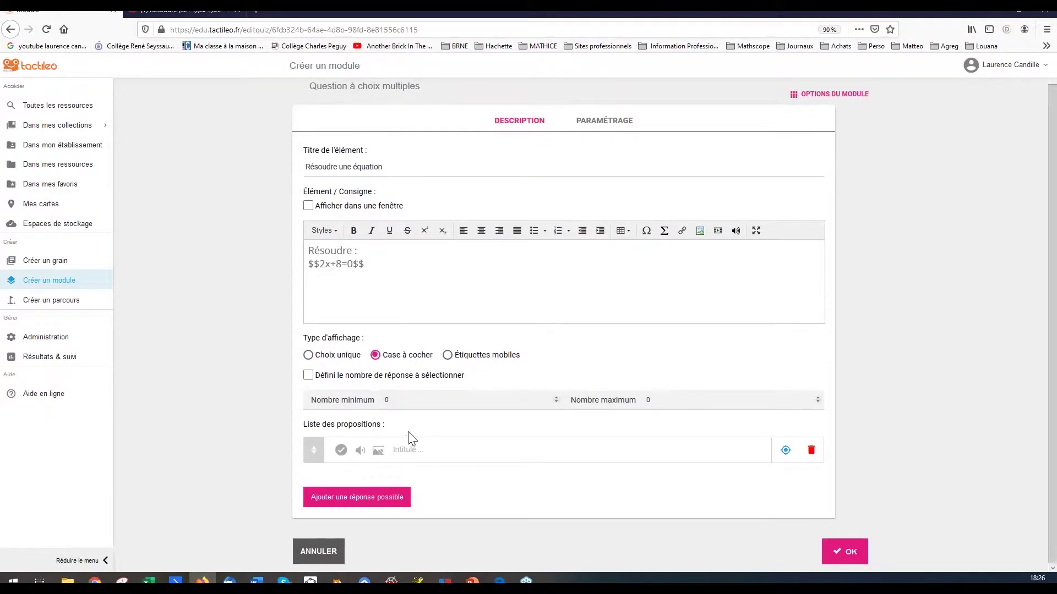
pyautogui.click(427, 458)
pyautogui.write('4')
pyautogui.click(392, 502)
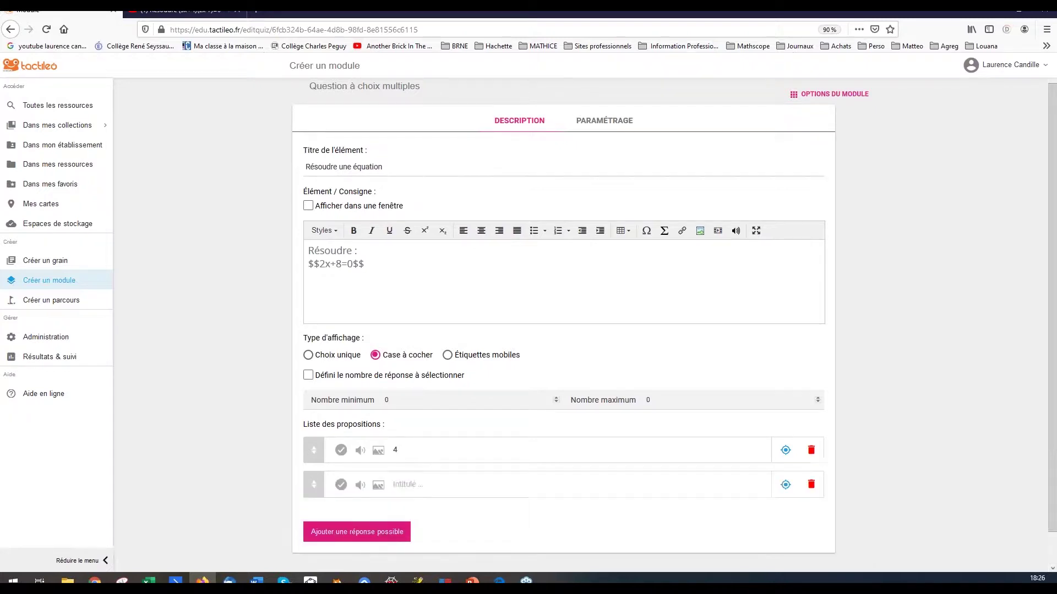
pyautogui.click(402, 487)
pyautogui.write('-4')
pyautogui.click(361, 532)
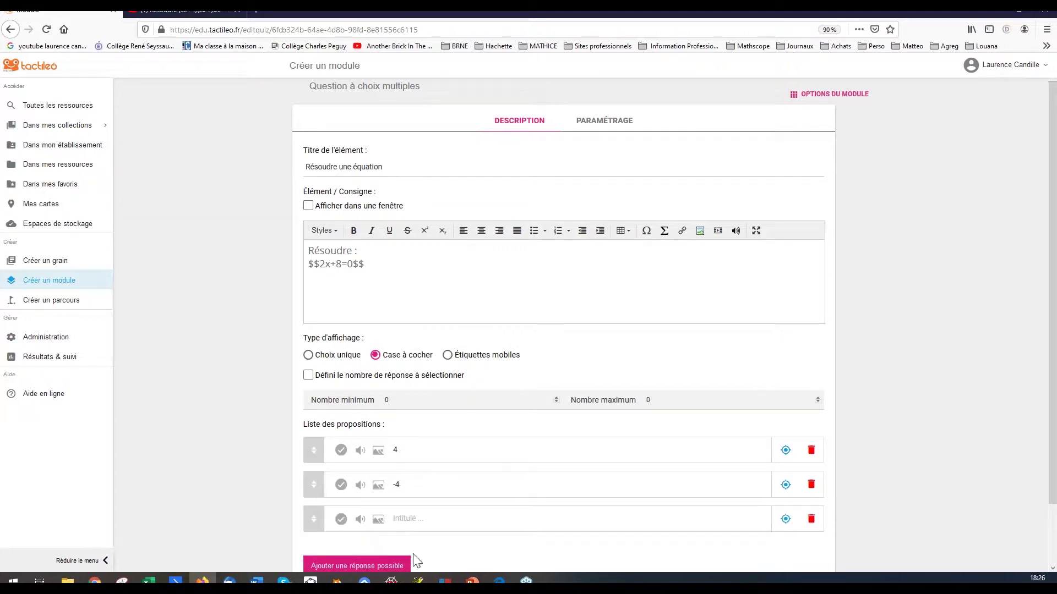
pyautogui.click(413, 520)
pyautogui.write('-10')
pyautogui.click(377, 567)
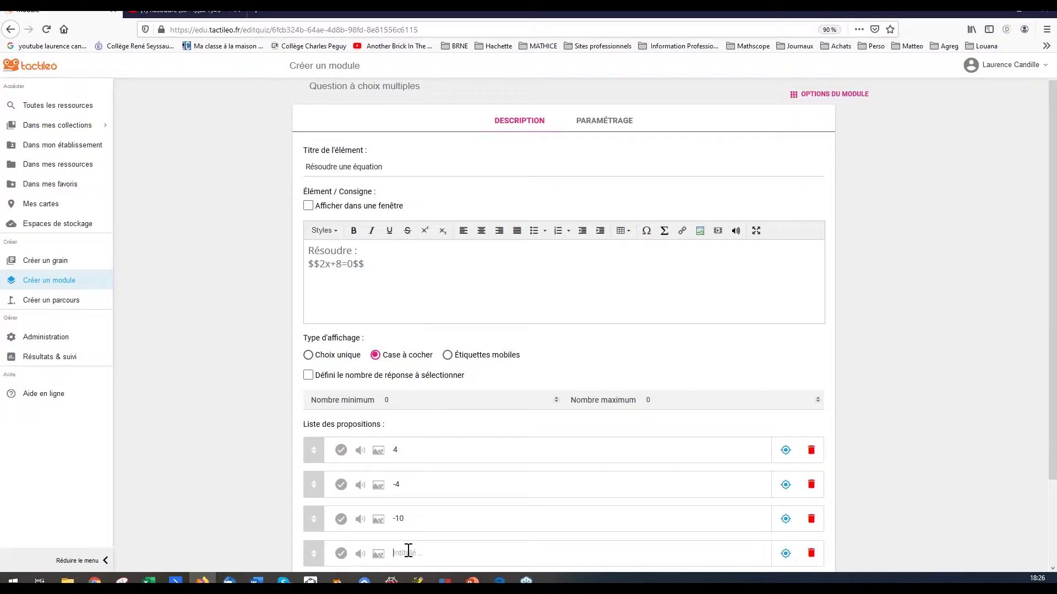
pyautogui.write('-6')
# Mark -4 as the correct answer, confirm the question element, and save the module.
pyautogui.scroll(-2, 619, 373)
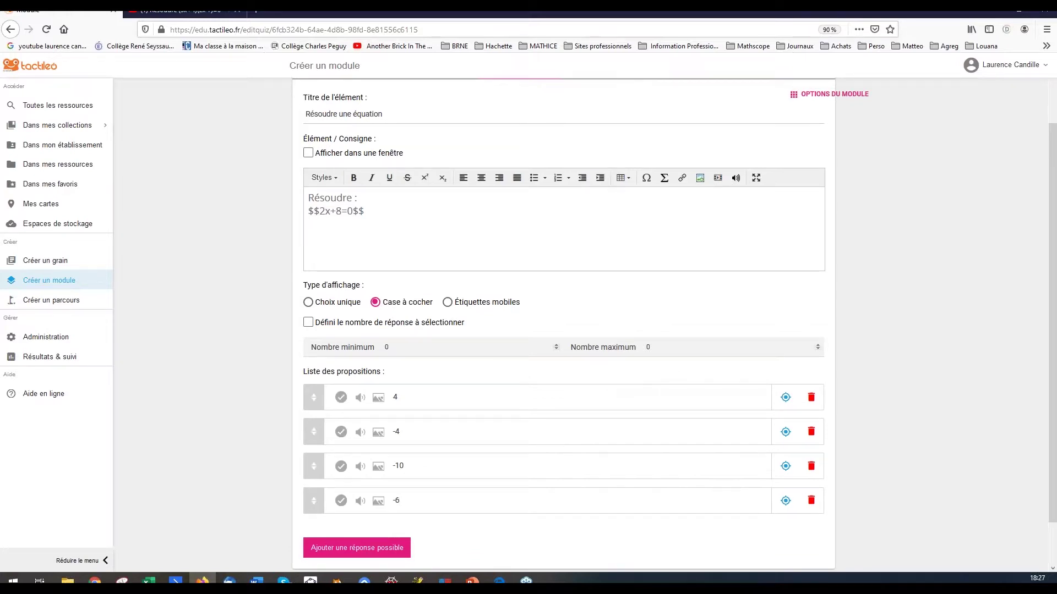
pyautogui.scroll(-2, 471, 462)
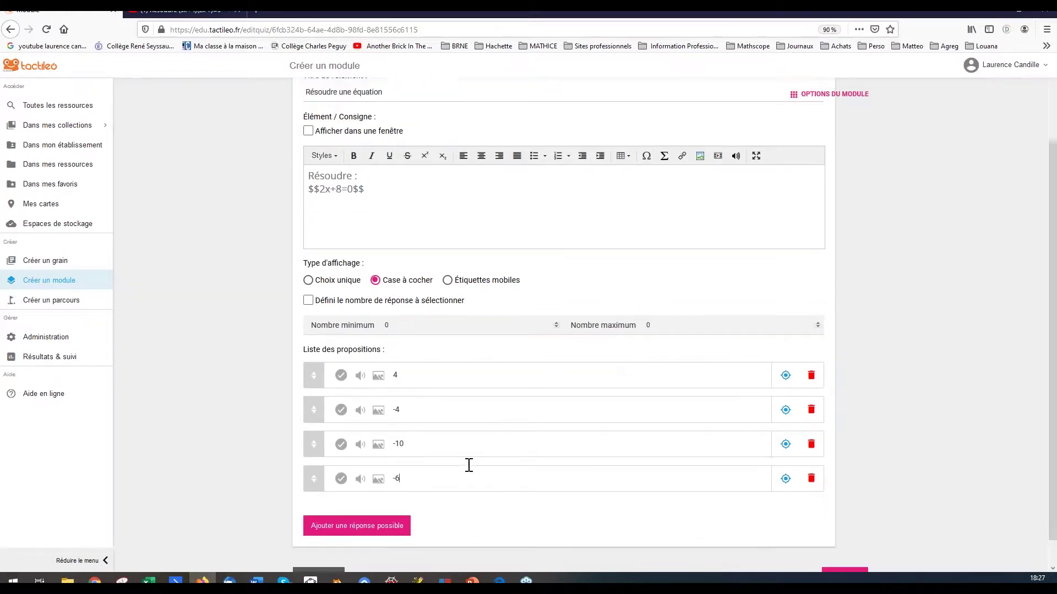
pyautogui.scroll(2, 455, 471)
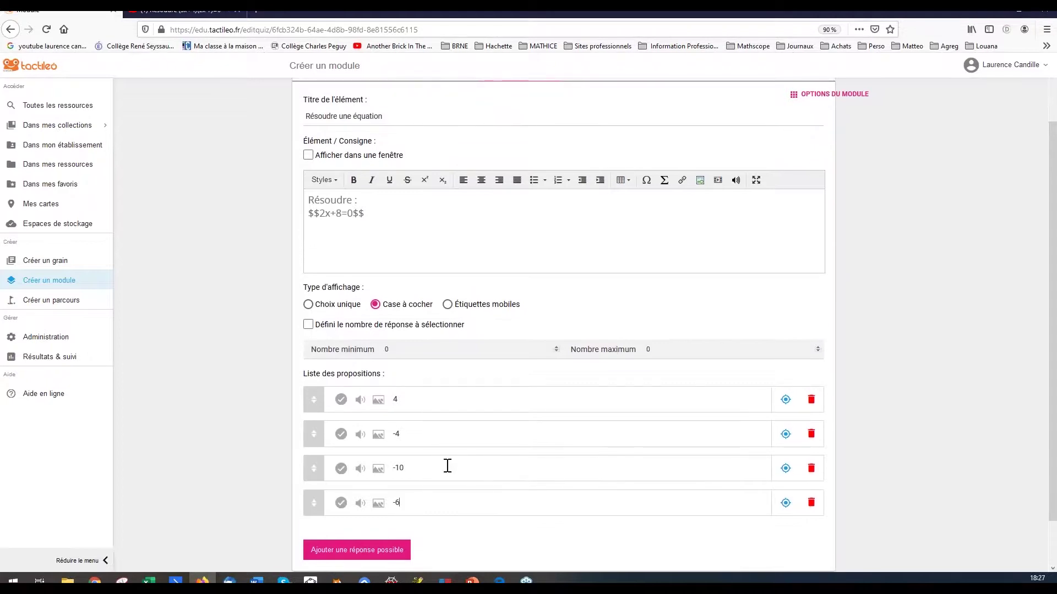
pyautogui.click(341, 434)
pyautogui.click(460, 512)
pyautogui.scroll(-1, 460, 513)
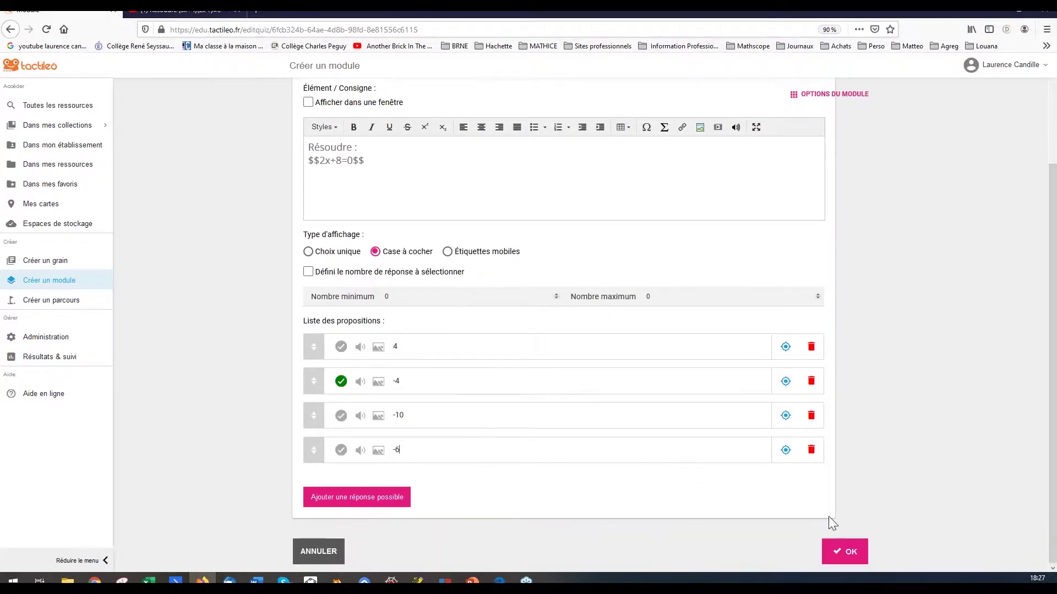
pyautogui.click(837, 557)
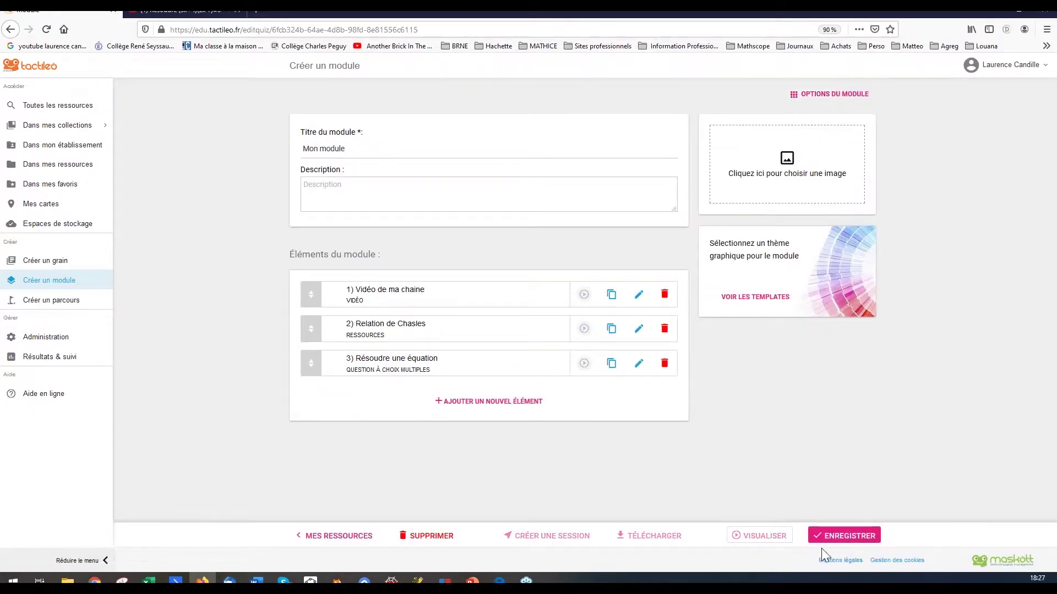
pyautogui.click(823, 537)
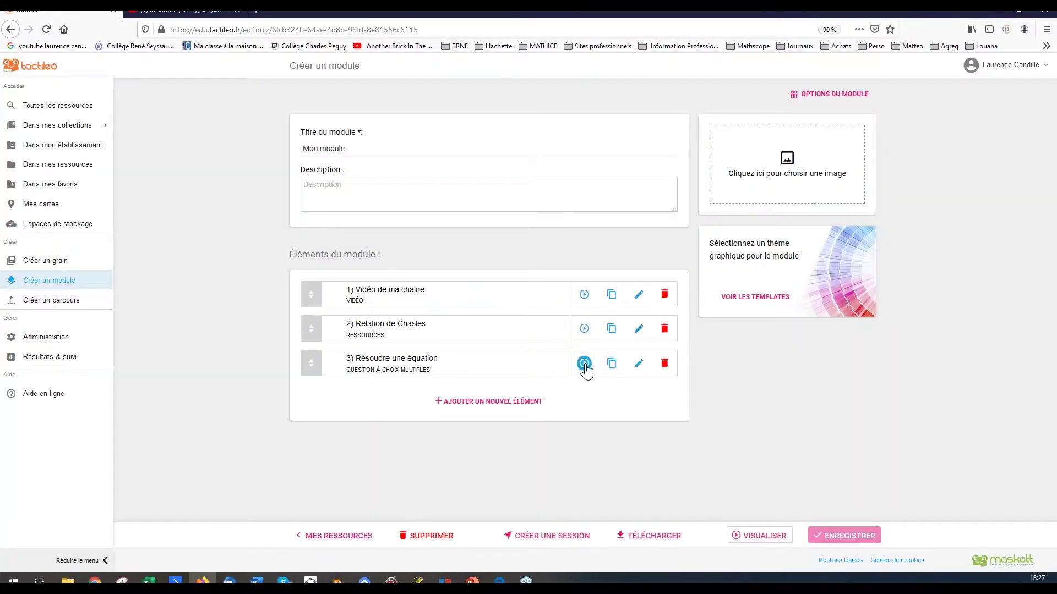
# Preview the "Résoudre une équation" question, submit the answer -4, and close the preview.
pyautogui.click(584, 364)
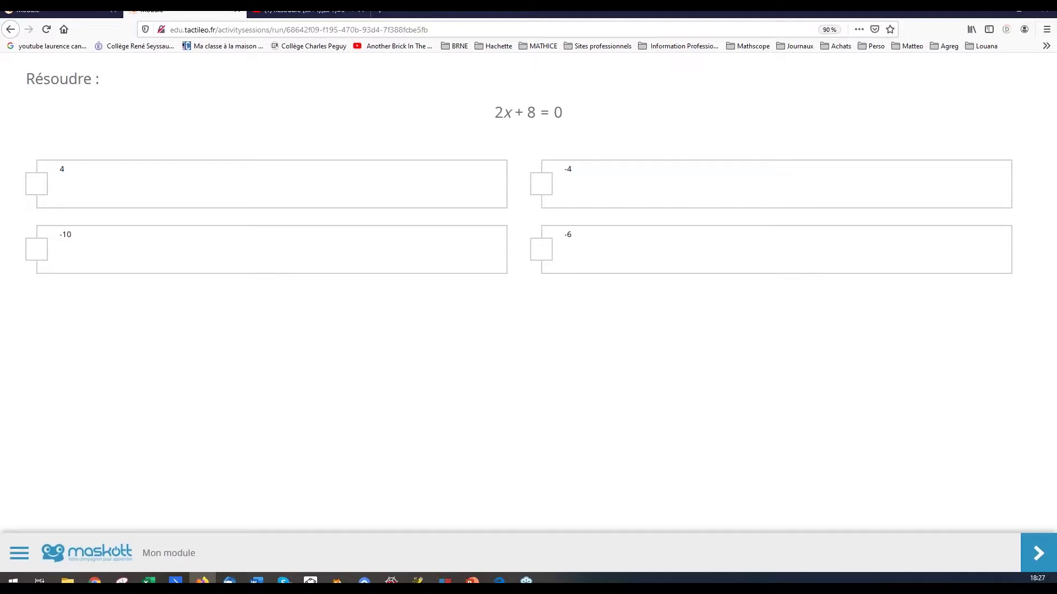
pyautogui.click(541, 188)
pyautogui.click(1038, 553)
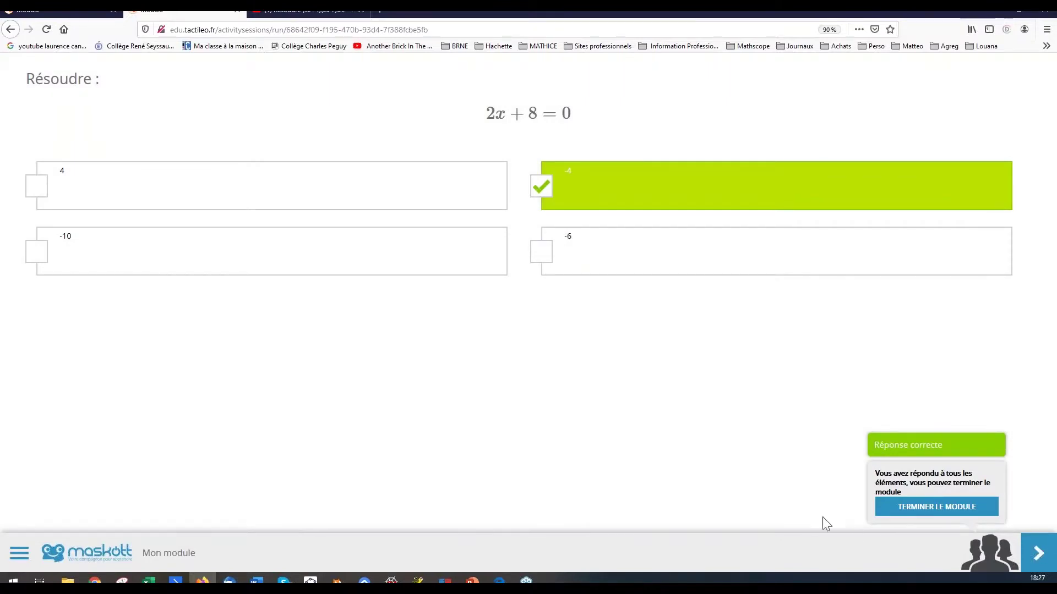
pyautogui.click(236, 9)
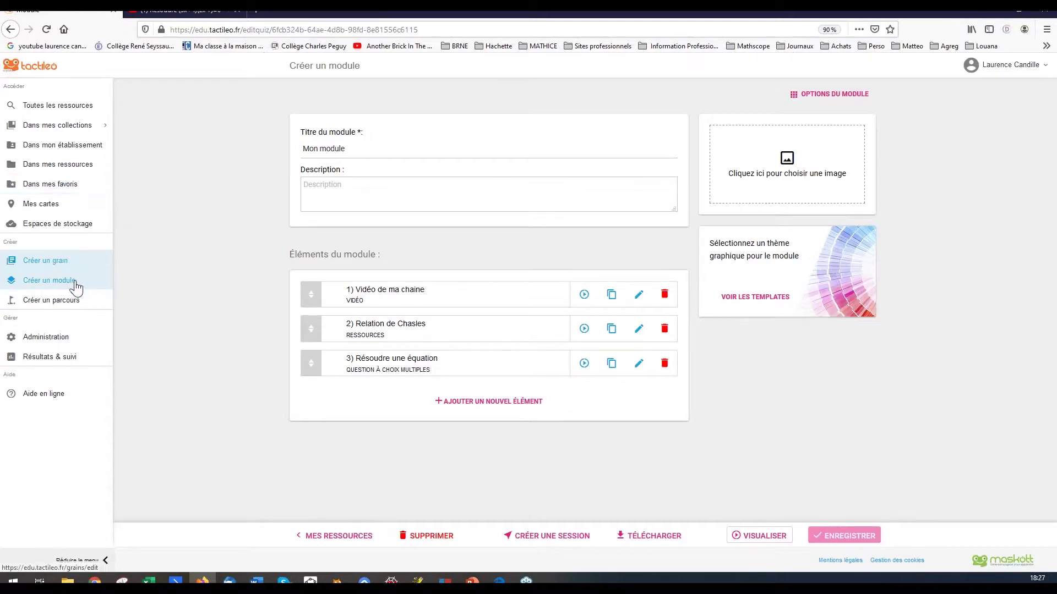
# Add a Grouper des éléments element to the module and title it "Nombres premiers".
pyautogui.click(487, 403)
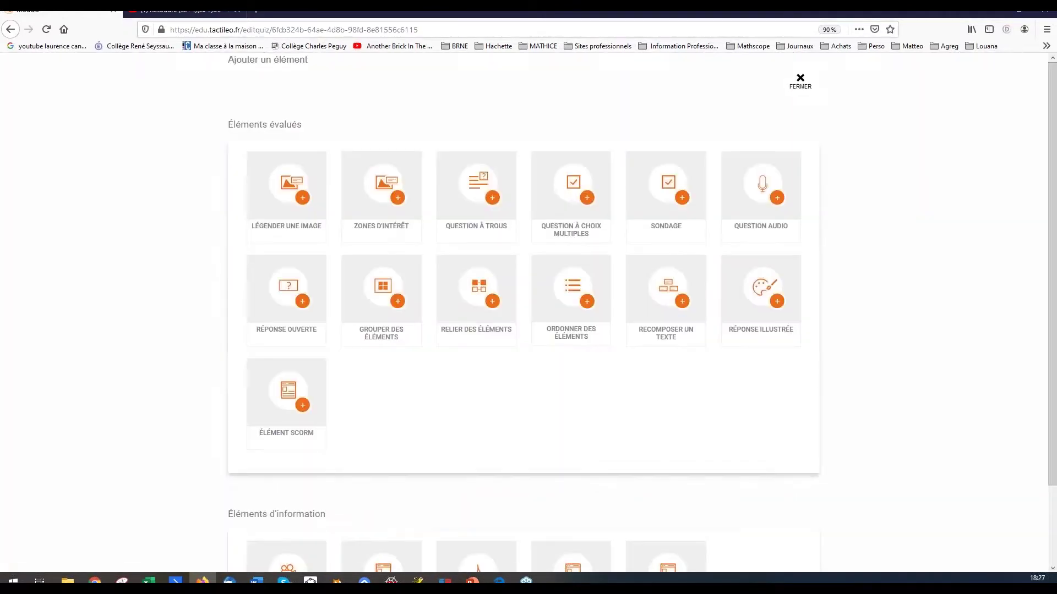
pyautogui.click(367, 285)
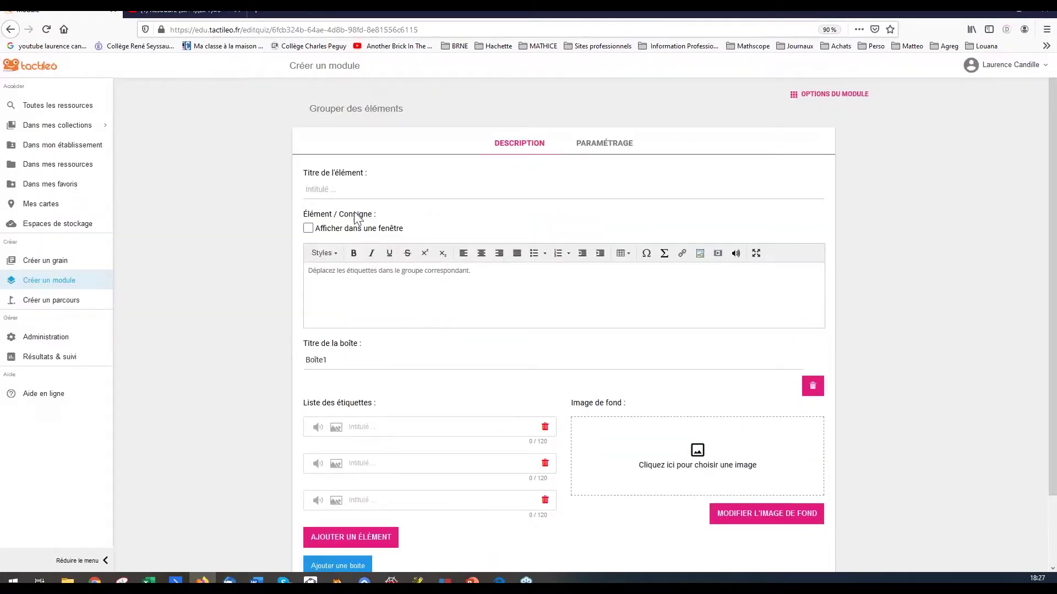
pyautogui.click(346, 193)
pyautogui.write('Nombre premiers')
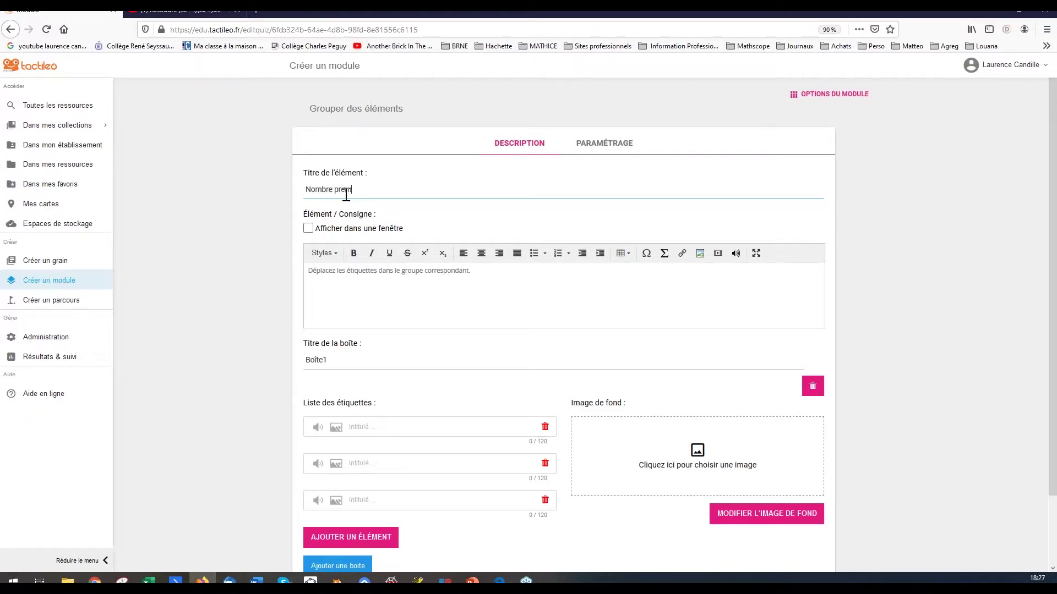
pyautogui.click(335, 189)
pyautogui.write('s')
# Title the first box "Nombres premiers" and fill its three labels with 3, 11 and 19.
pyautogui.moveTo(328, 360); pyautogui.dragTo(303, 360)
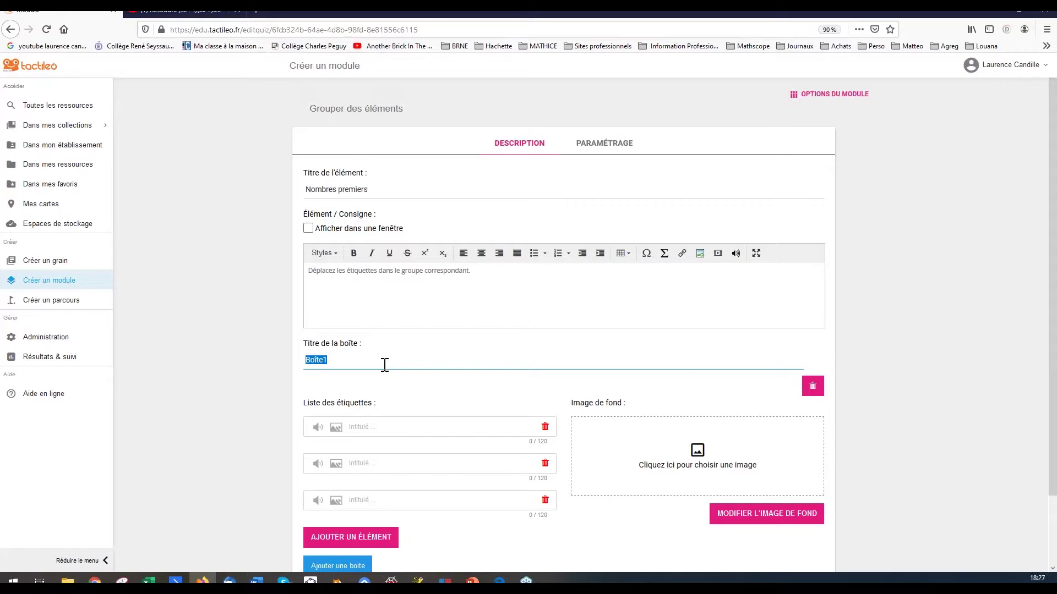
pyautogui.write('Nombres premiers')
pyautogui.click(373, 430)
pyautogui.write('3')
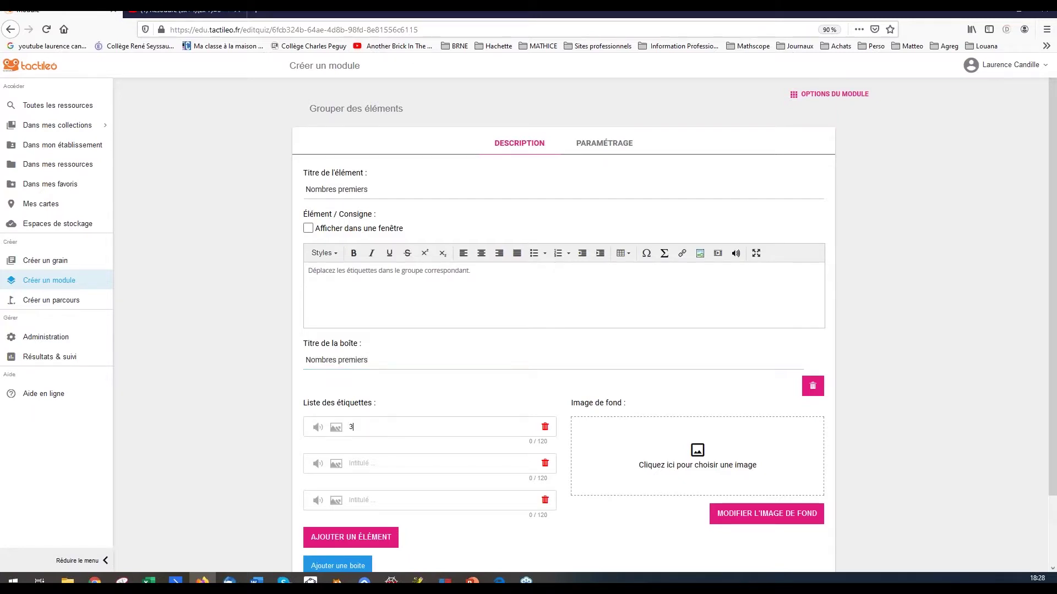
pyautogui.click(366, 464)
pyautogui.write('1')
pyautogui.click(368, 499)
pyautogui.write('1')
# Add a second box to the grouping element and title it "Nombres non premiers".
pyautogui.scroll(-3, 649, 529)
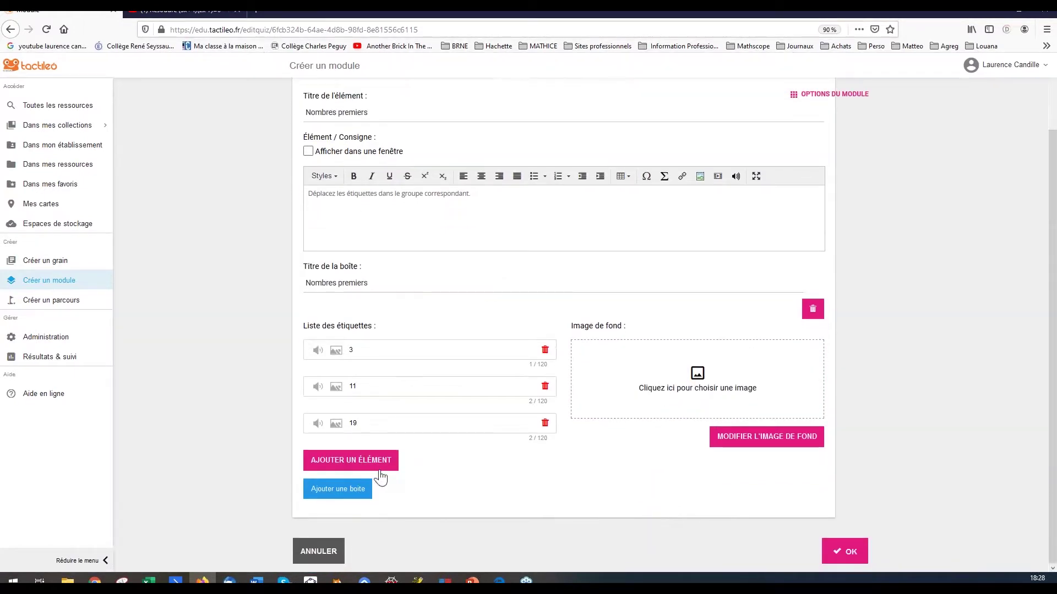
pyautogui.click(362, 494)
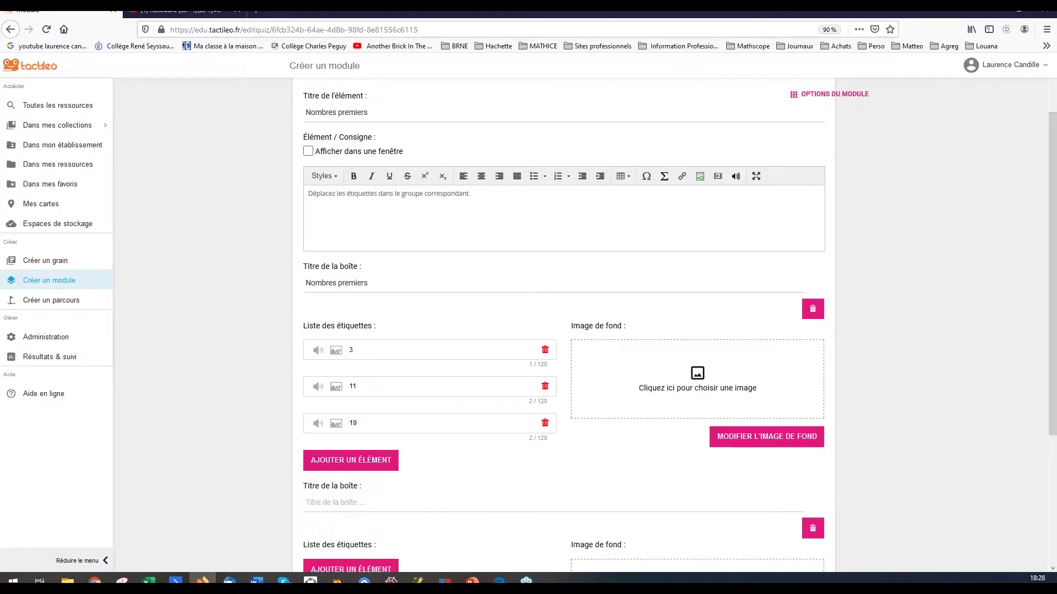
pyautogui.click(363, 504)
pyautogui.scroll(-1, 363, 504)
pyautogui.write('Nombres non premiers')
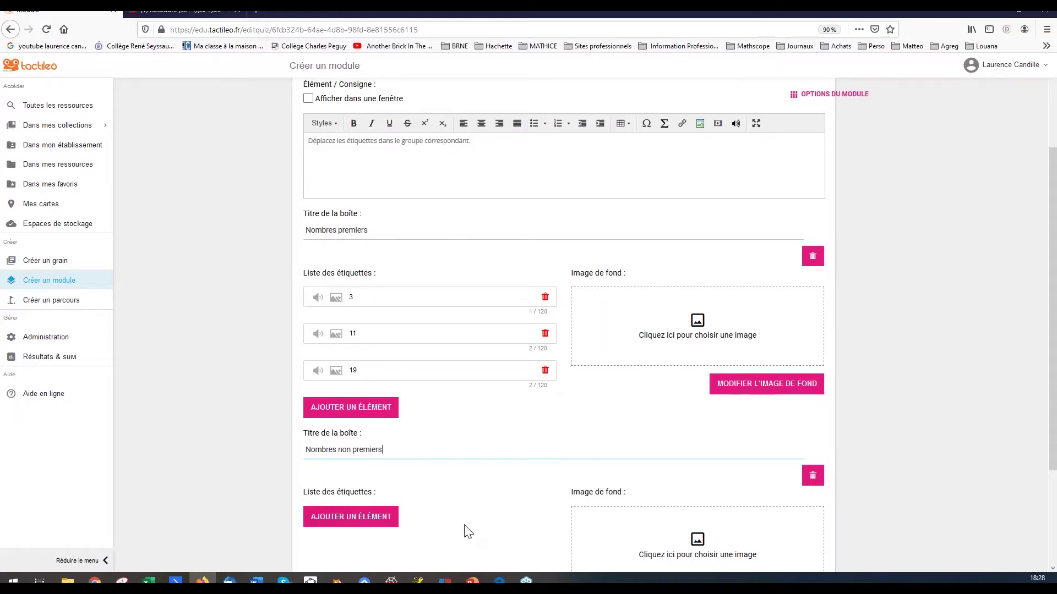
# Add the labels 1, 4 and 15 to the "Nombres non premiers" box and save the module.
pyautogui.scroll(-1, 429, 511)
pyautogui.click(370, 471)
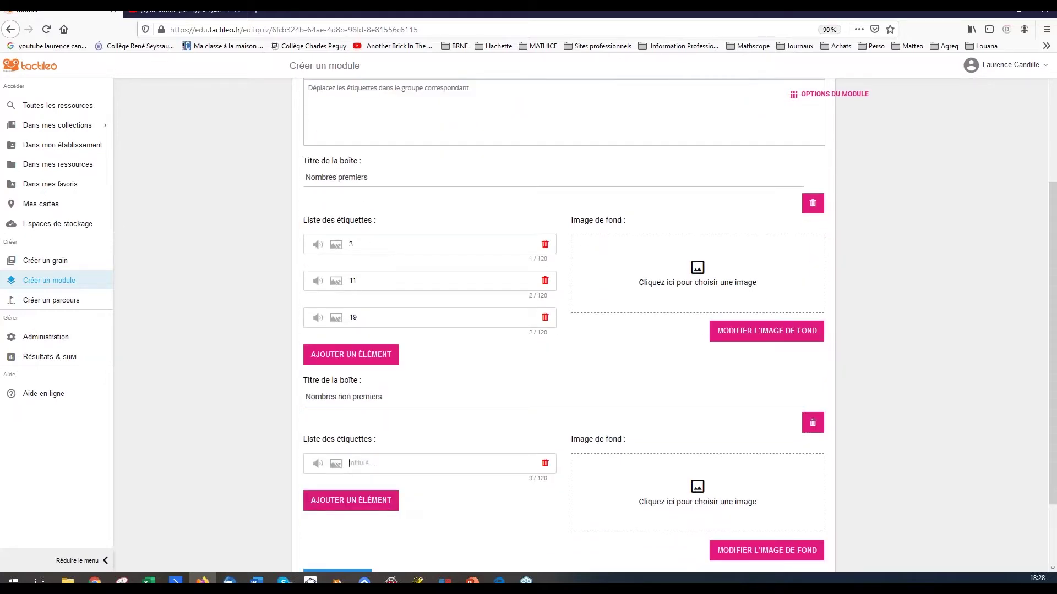
pyautogui.write('1')
pyautogui.click(361, 509)
pyautogui.write('4')
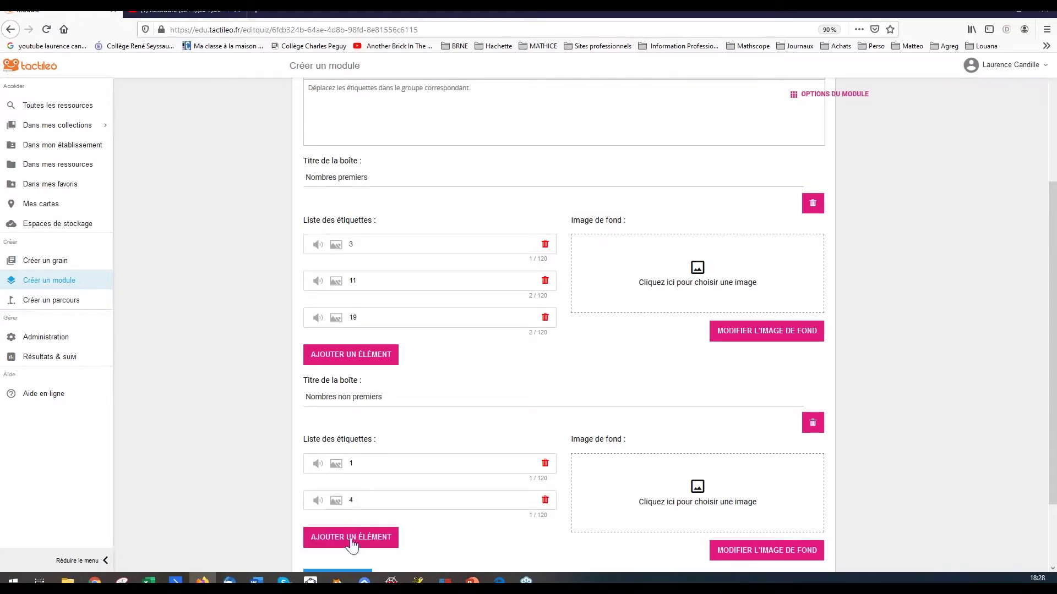
pyautogui.click(356, 536)
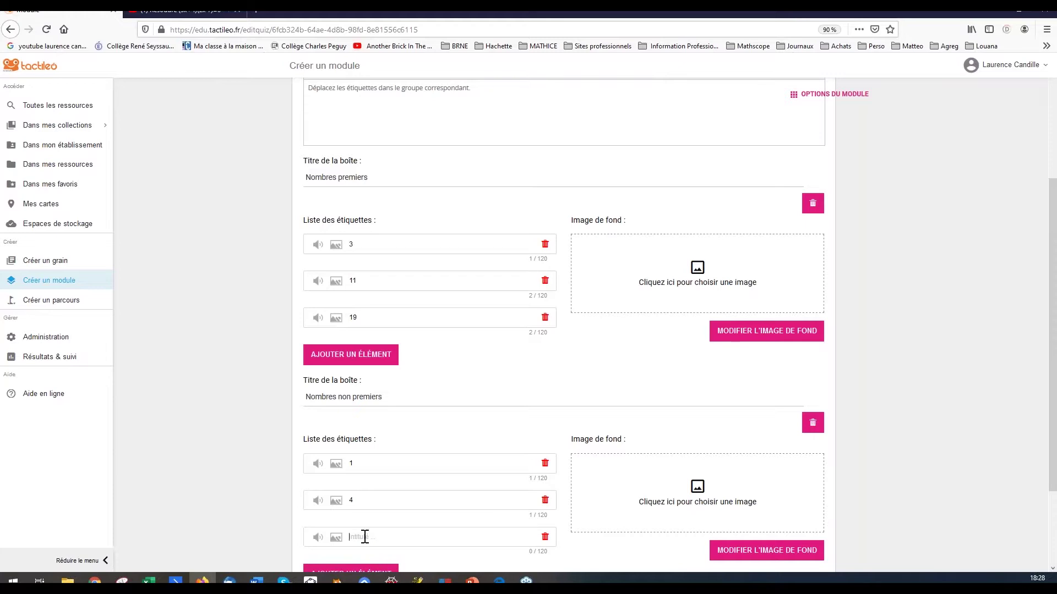
pyautogui.write('15')
pyautogui.scroll(-2, 668, 542)
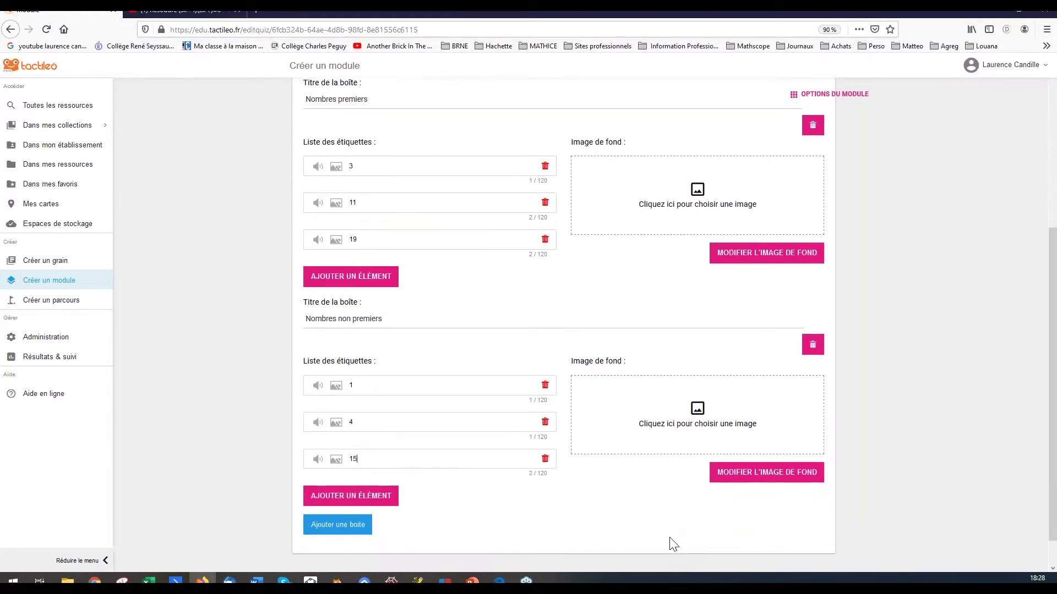
pyautogui.click(863, 565)
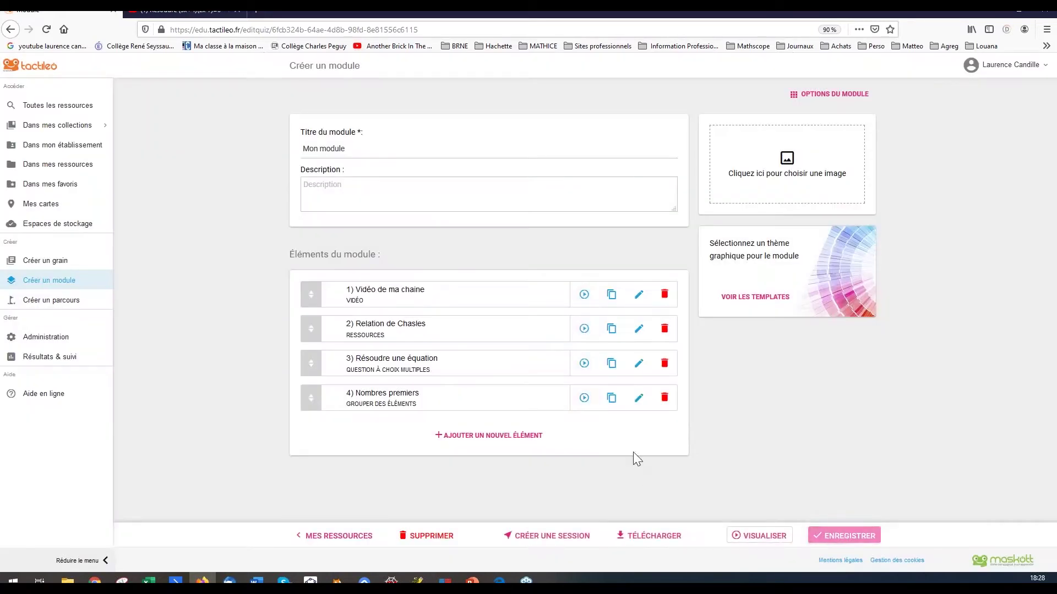
# Preview the "Nombres premiers" element, sort 3, 19, 11 as prime and 1, 4, 15 as non-prime, submit the answer and return to the editor.
pyautogui.click(583, 398)
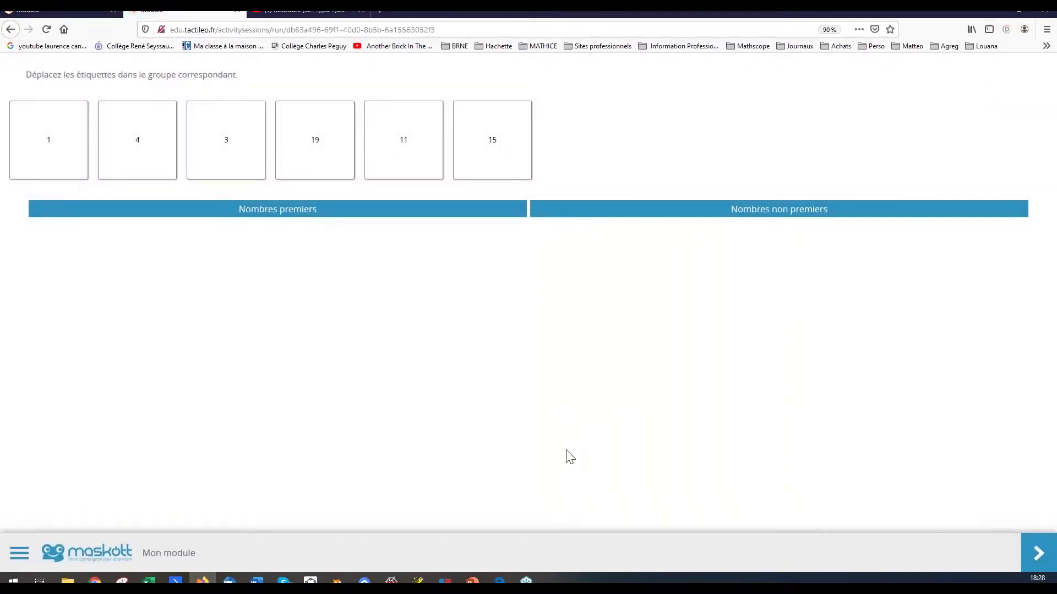
pyautogui.click(64, 137)
pyautogui.click(73, 146)
pyautogui.click(661, 268)
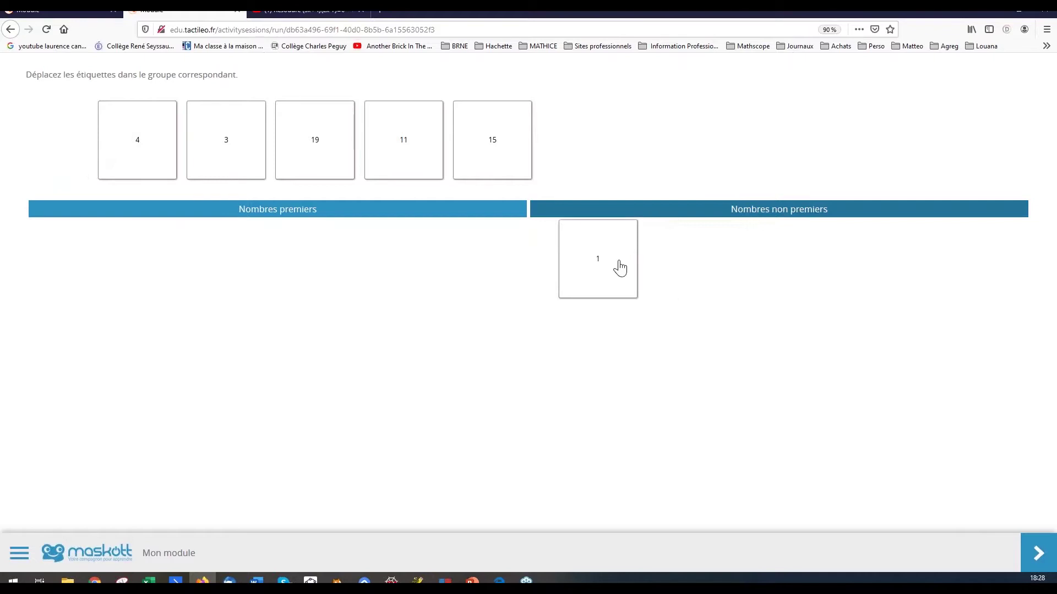
pyautogui.moveTo(71, 149); pyautogui.dragTo(705, 287)
pyautogui.moveTo(29, 148); pyautogui.dragTo(82, 265)
pyautogui.moveTo(65, 148); pyautogui.dragTo(159, 247)
pyautogui.moveTo(59, 146); pyautogui.dragTo(267, 279)
pyautogui.moveTo(66, 146); pyautogui.dragTo(820, 283)
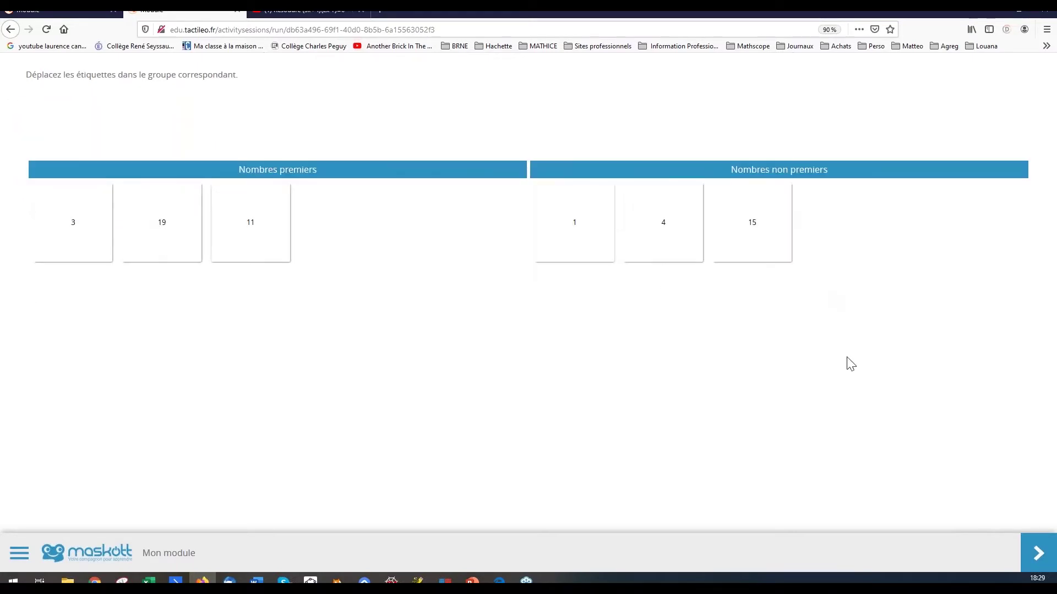
pyautogui.click(1037, 555)
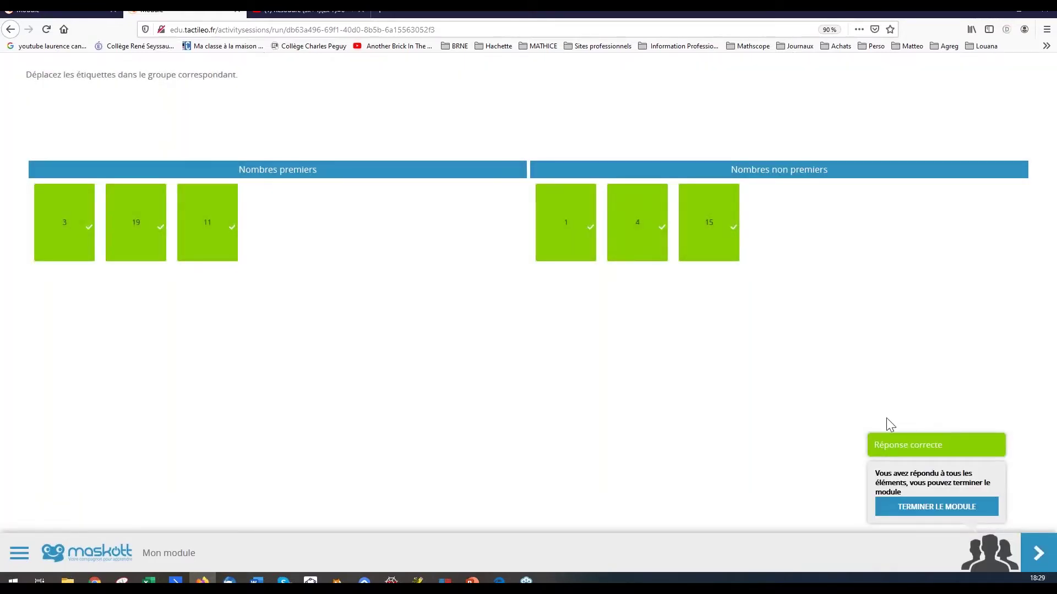
pyautogui.click(74, 14)
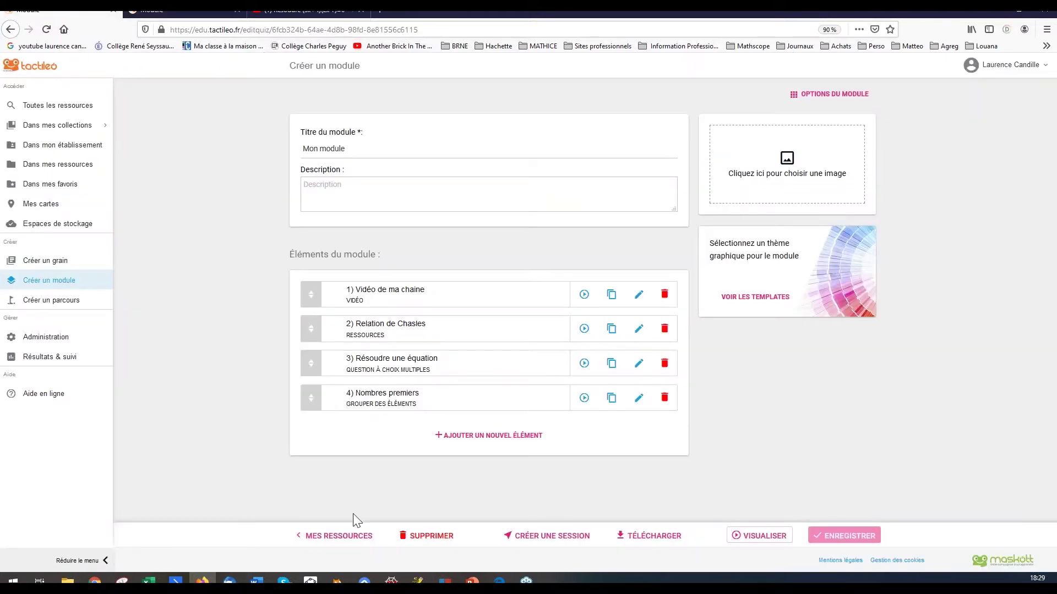
# Try to import "Compléter une forme canonique" from the module "Forme canonique d'une fonction polynôme de degré deux (copie)" and save, and delete the imported element.
pyautogui.click(467, 437)
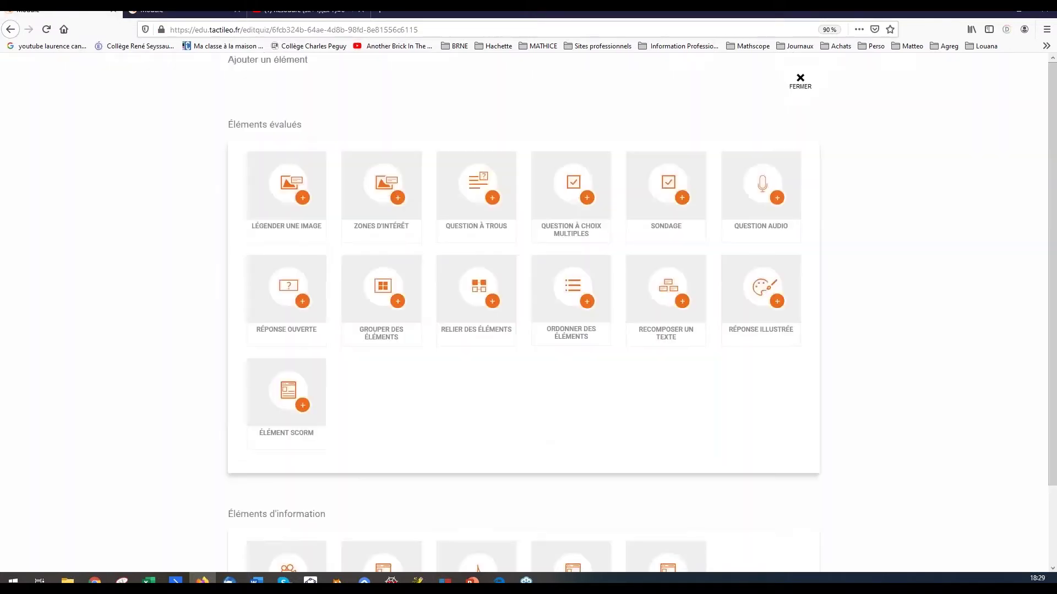
pyautogui.scroll(-2, 533, 421)
pyautogui.scroll(-2, 534, 421)
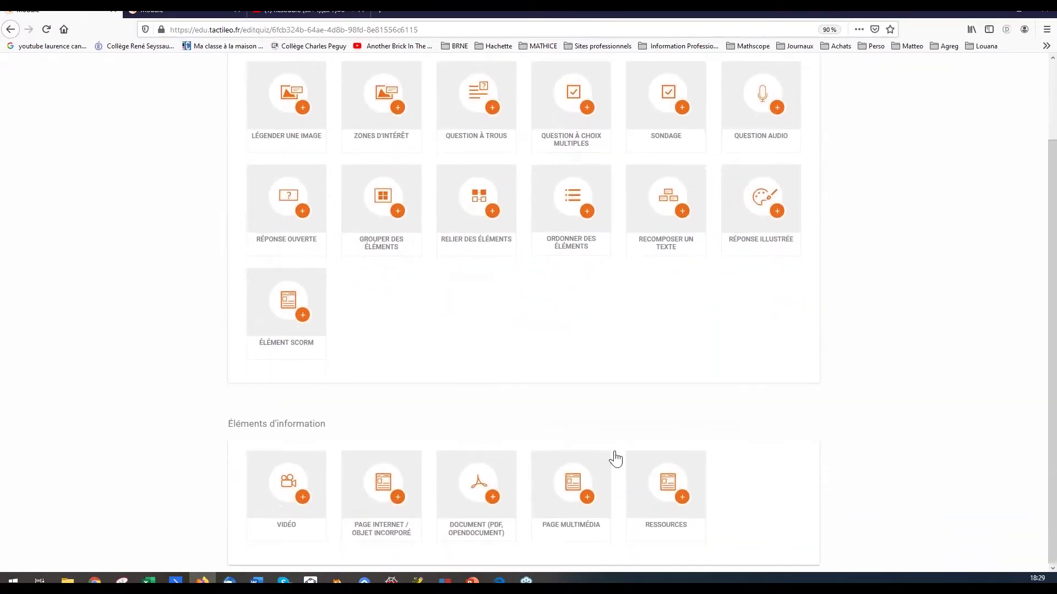
pyautogui.click(658, 478)
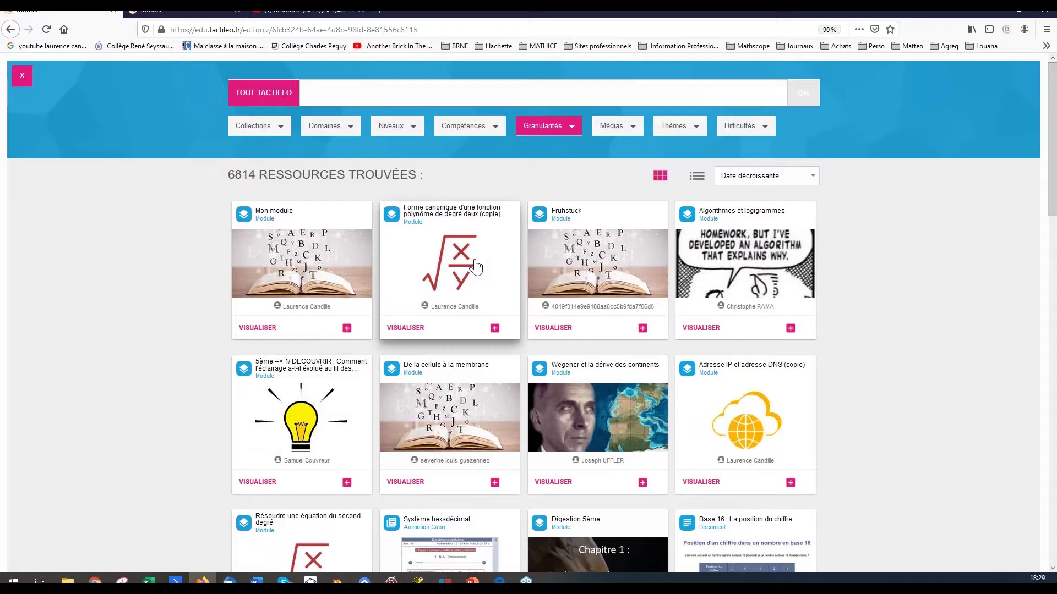
pyautogui.click(494, 329)
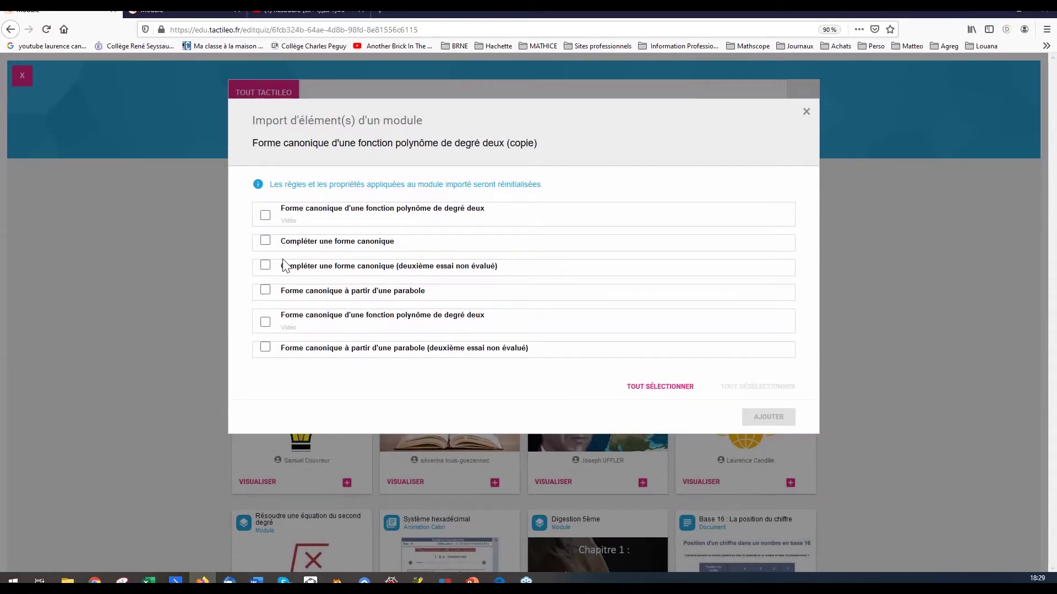
pyautogui.click(264, 245)
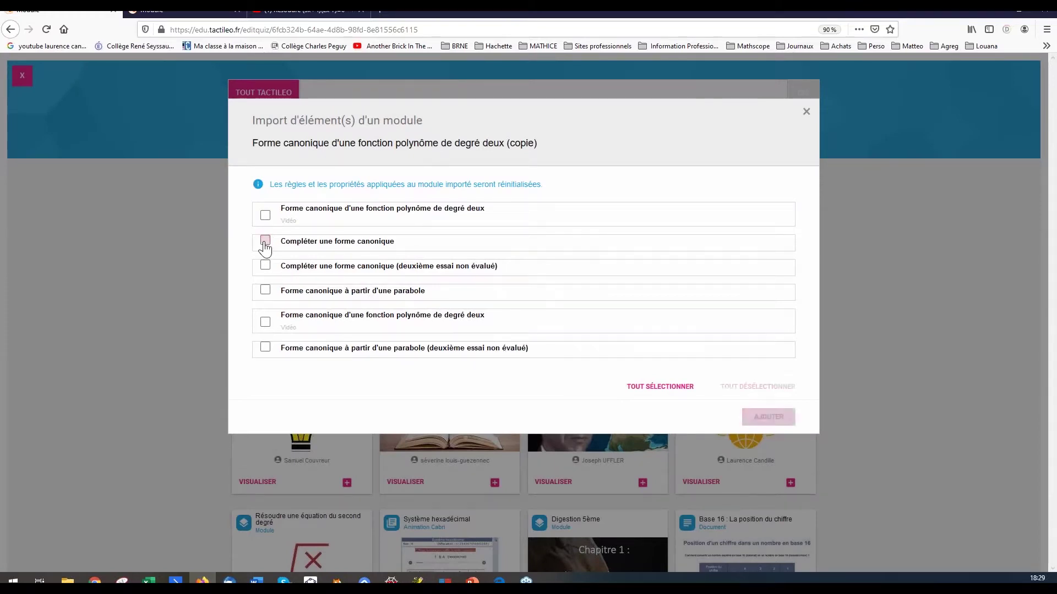
pyautogui.click(768, 417)
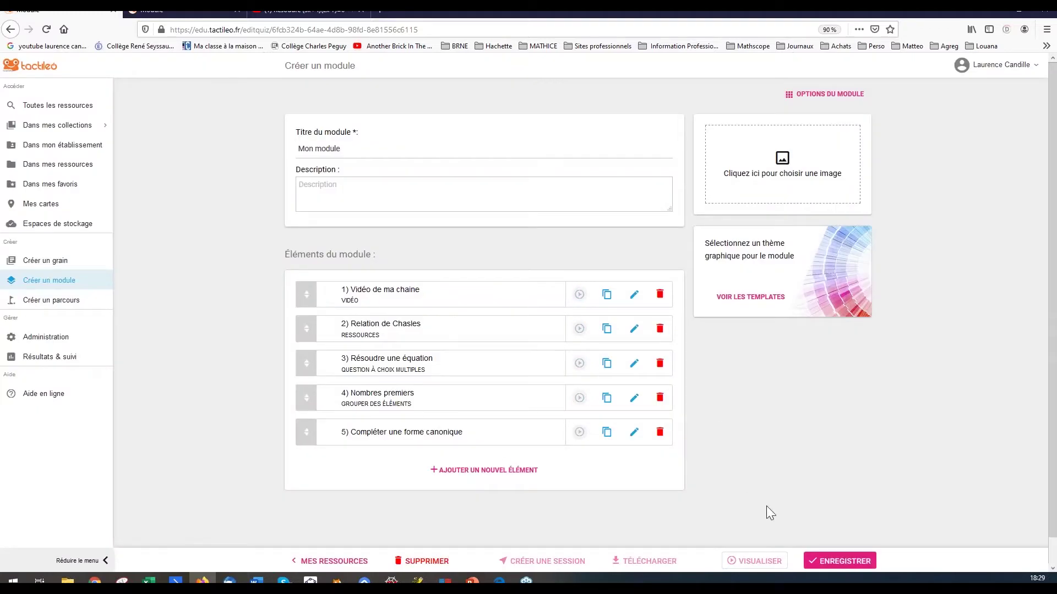
pyautogui.click(820, 562)
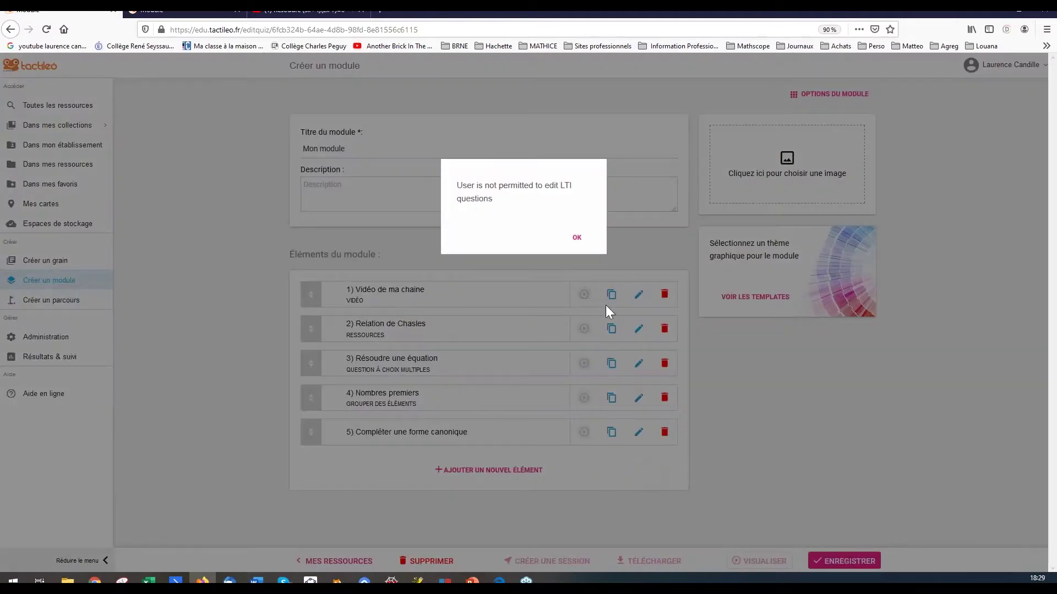
pyautogui.click(574, 238)
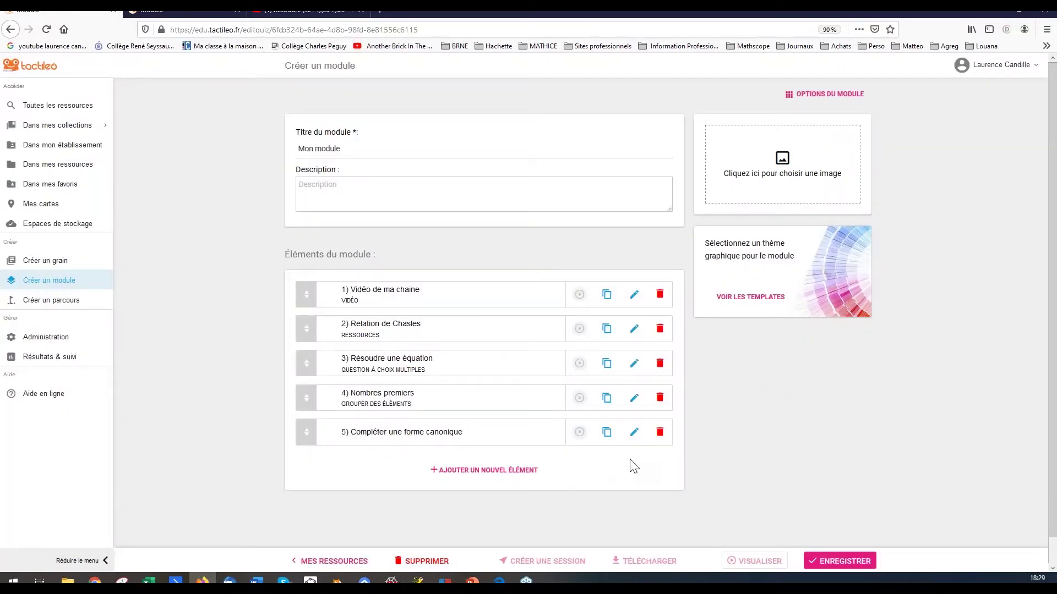
pyautogui.click(655, 440)
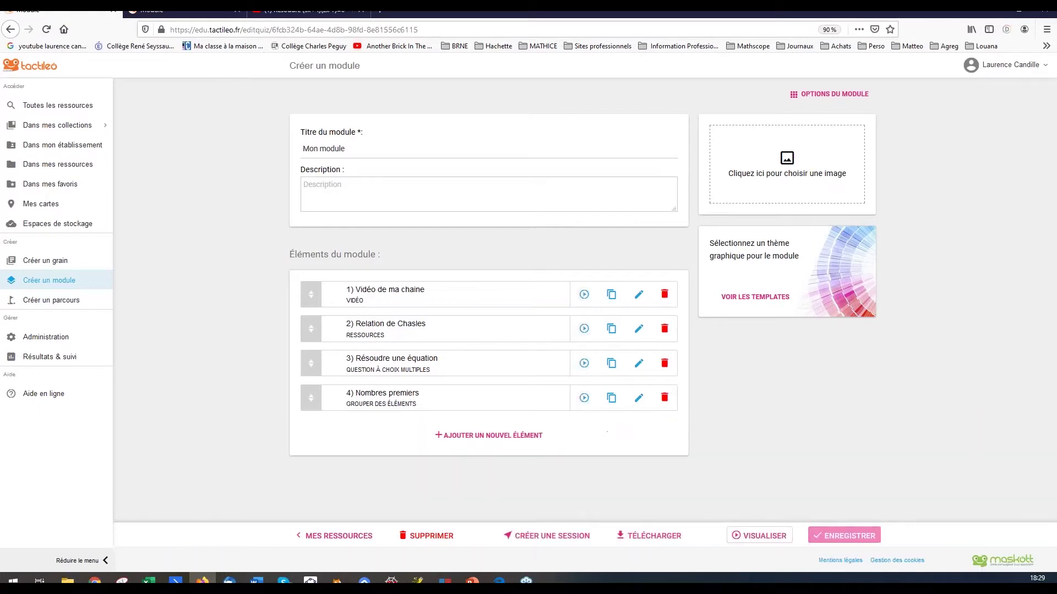
# Start adding a Ressources element and filter the resources to the "Mathématiques - Première - Spécialité - Voie Générale" collection.
pyautogui.click(482, 441)
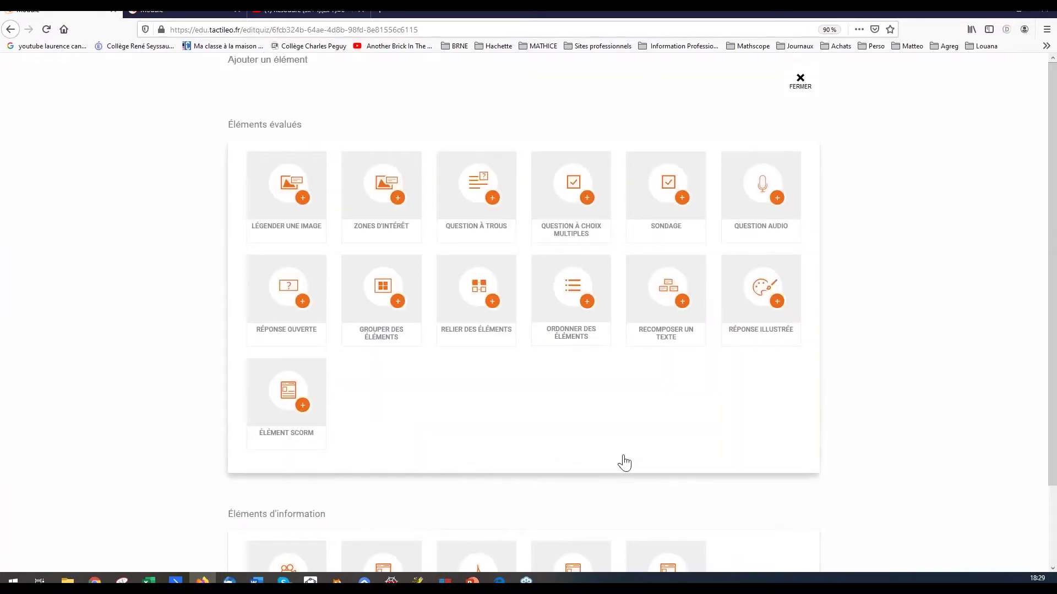
pyautogui.scroll(-3, 623, 464)
pyautogui.click(653, 490)
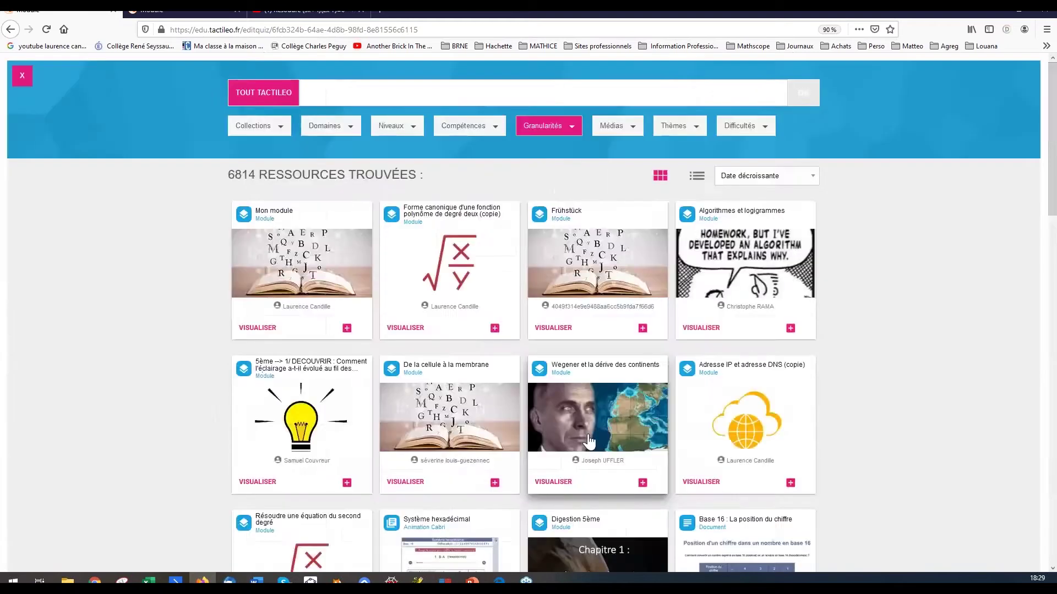
pyautogui.click(589, 441)
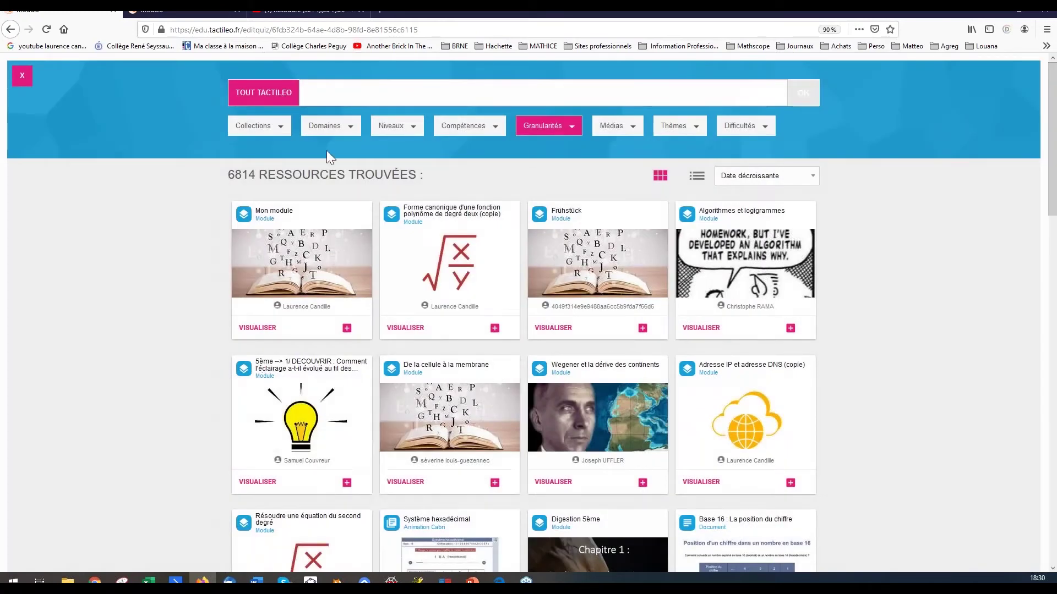
pyautogui.click(279, 131)
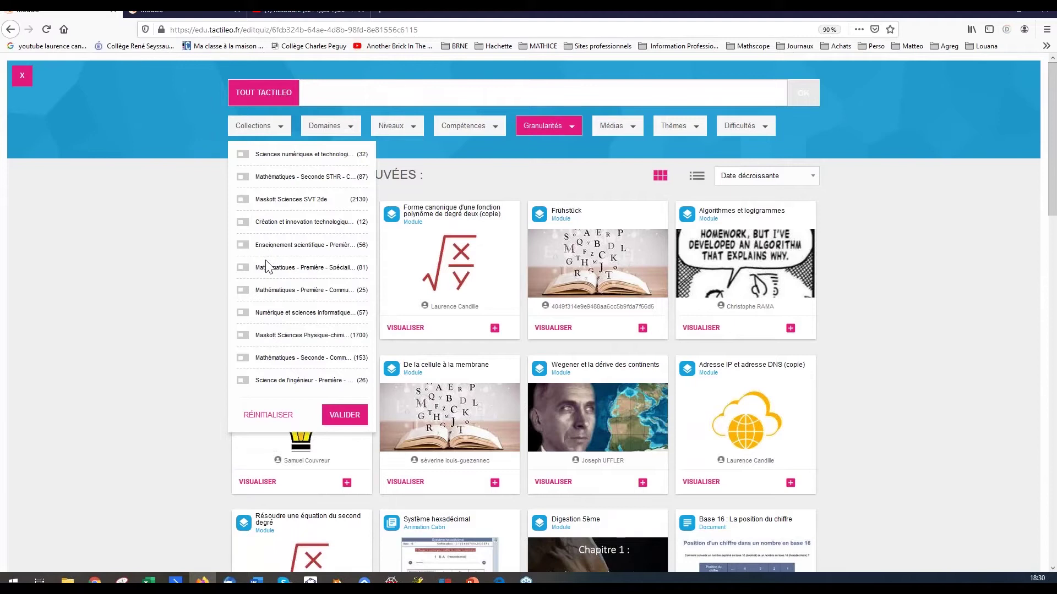
pyautogui.click(243, 268)
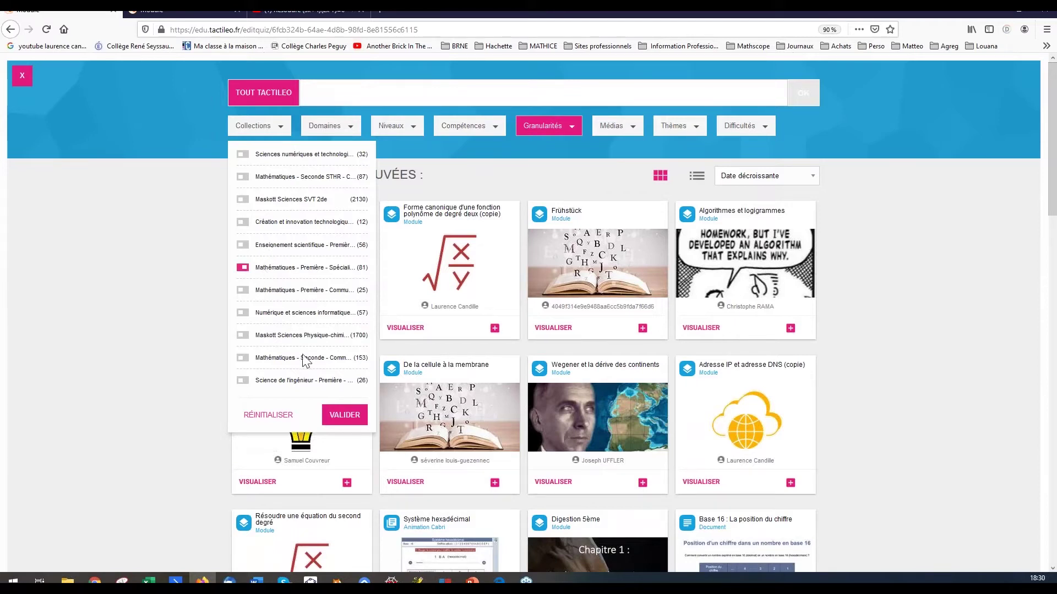
pyautogui.click(340, 417)
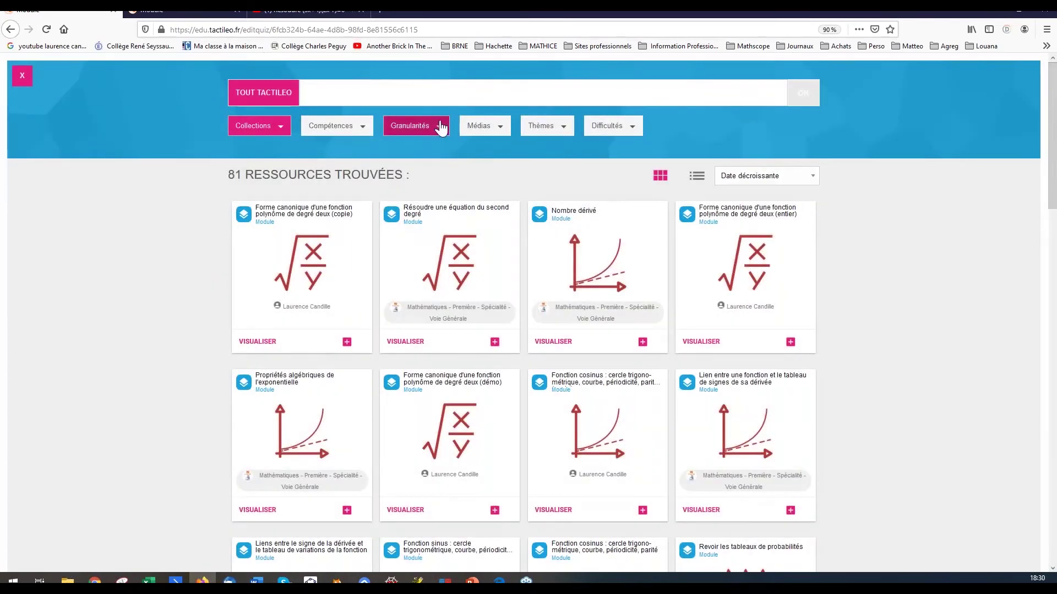
# Filter the resources to Cabri activities, add "Calculer les termes u_(n+1) et u_(2n) d'une suite" to the module and save it.
pyautogui.click(440, 127)
pyautogui.click(397, 177)
pyautogui.click(500, 213)
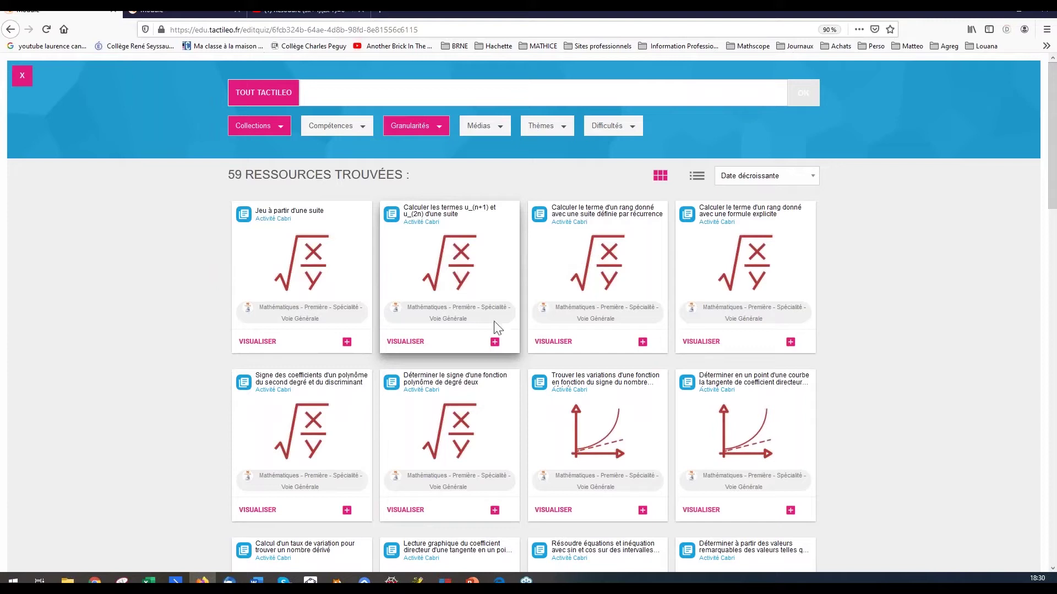
pyautogui.click(494, 342)
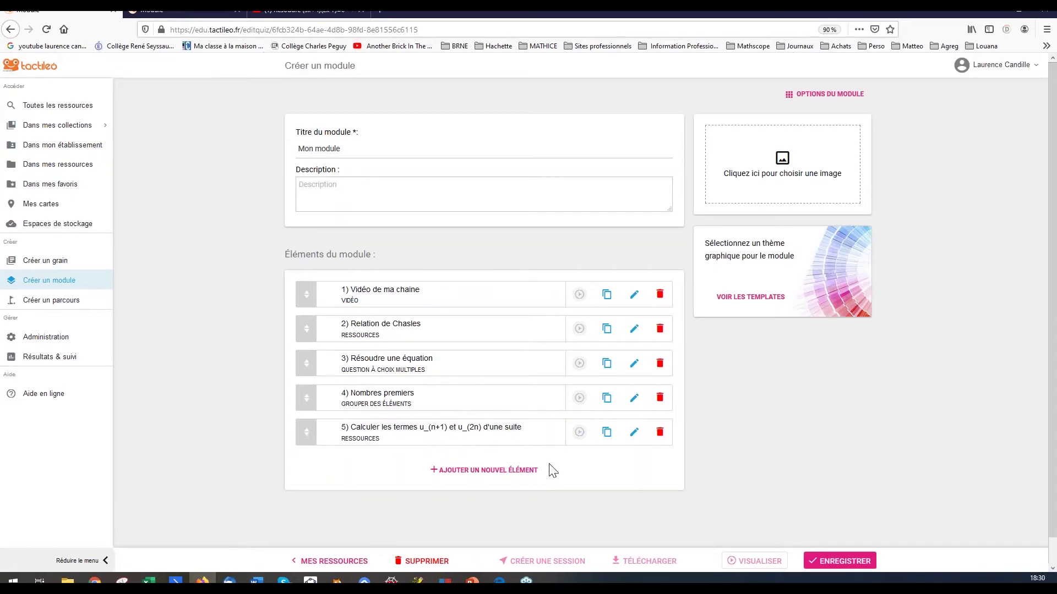
pyautogui.click(840, 561)
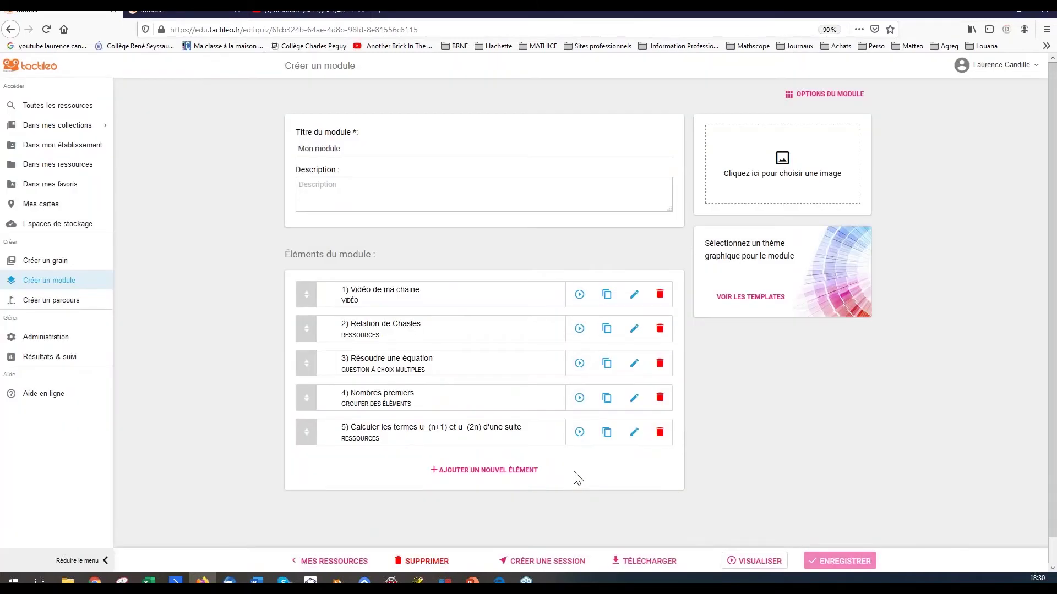
# Preview the "Calculer les termes u_(n+1) et u_(2n) d'une suite" element and return to the module editor.
pyautogui.click(579, 433)
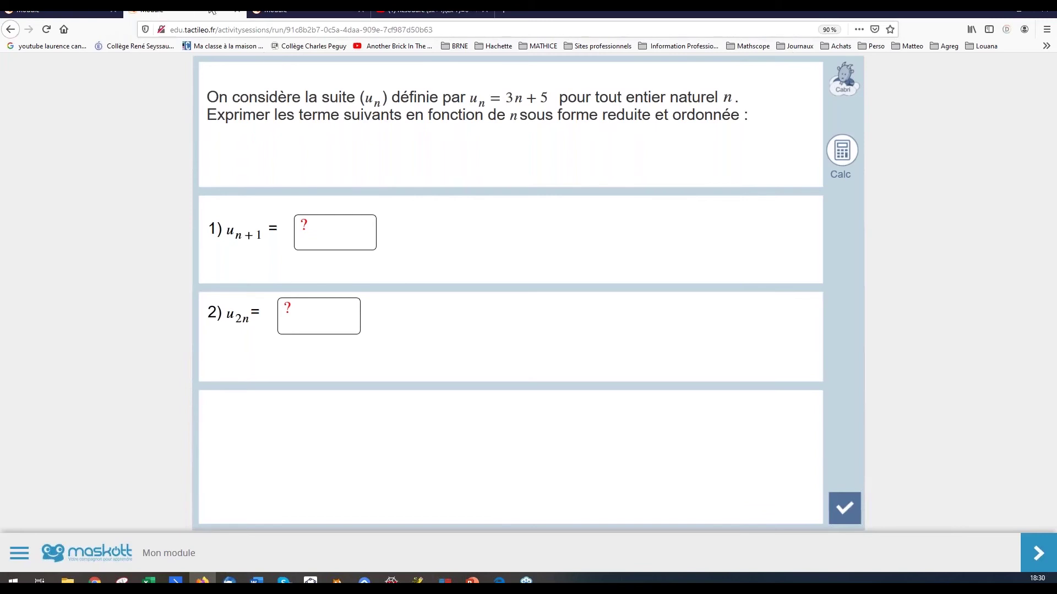
pyautogui.click(92, 12)
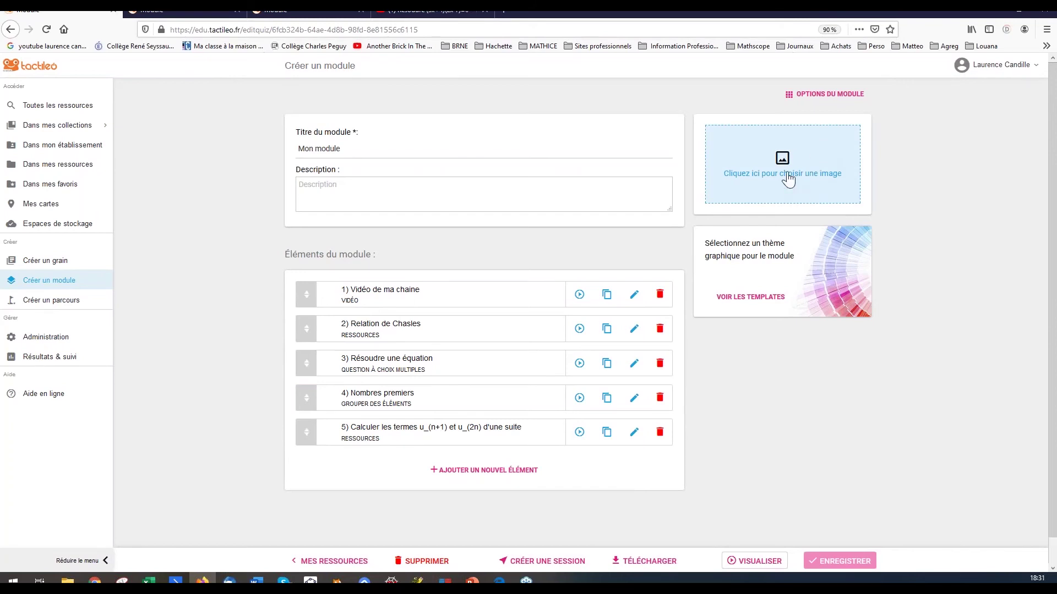
# View the module's available options, including Partage, and go to the personal resources page.
pyautogui.click(833, 98)
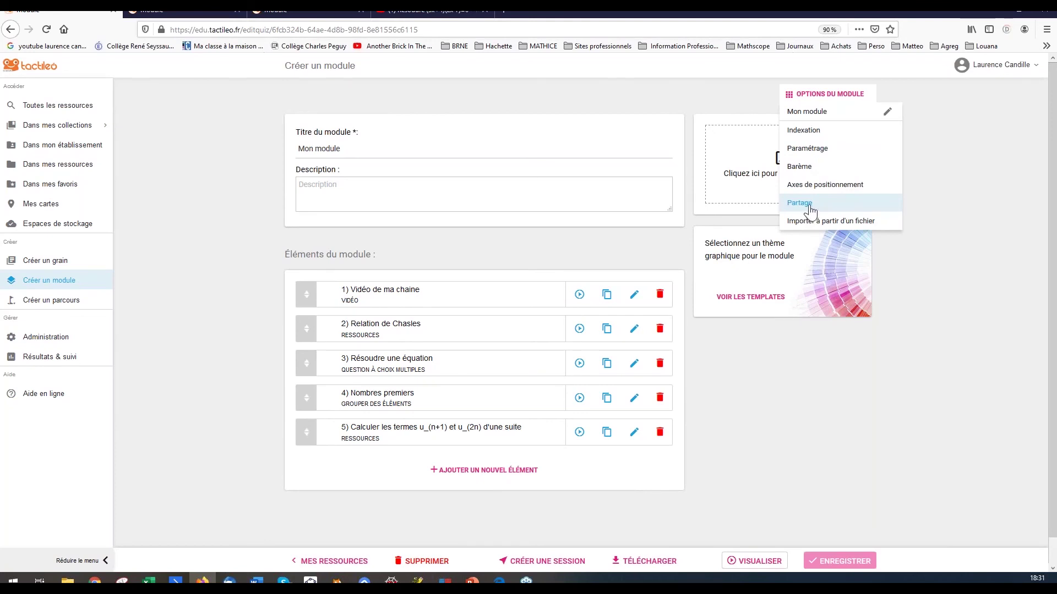
pyautogui.click(84, 174)
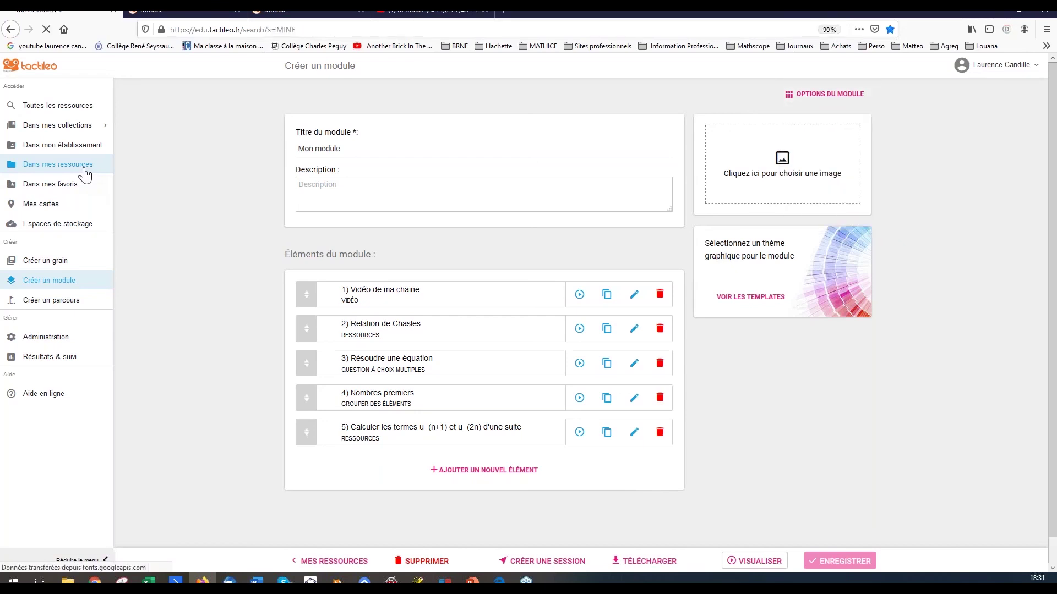